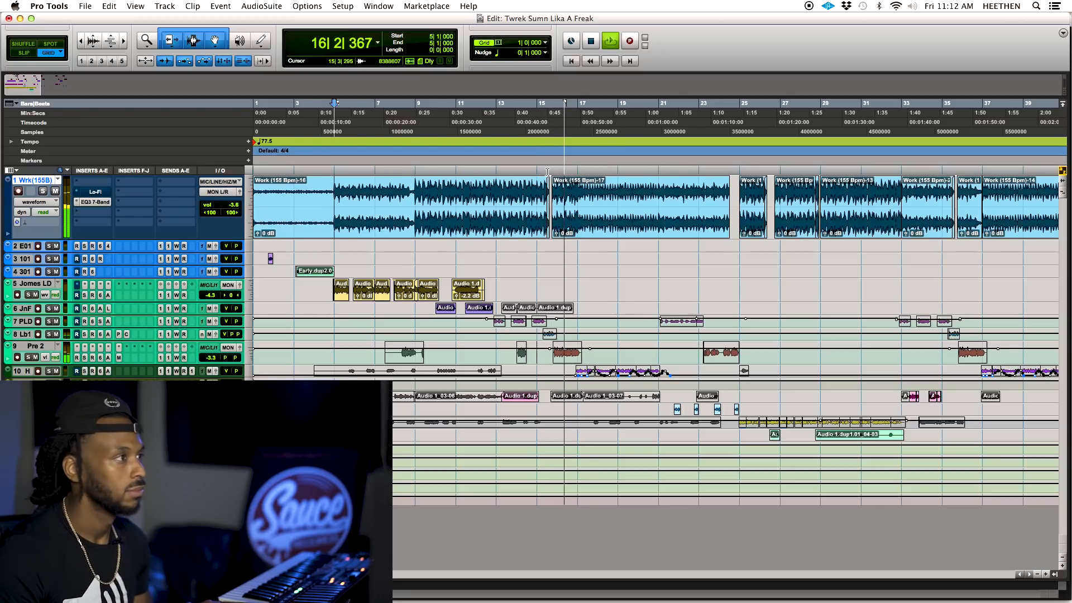
- Play the beat from bar 15 to hear the existing cut in the Work (155 Bpm) track
key(space)
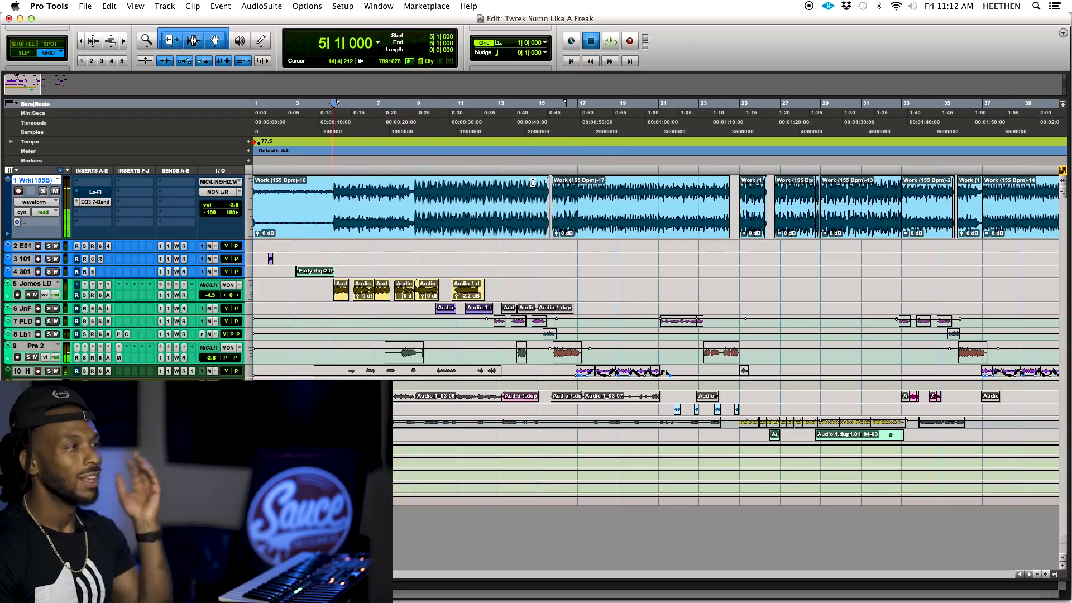
key(t)
key(t)
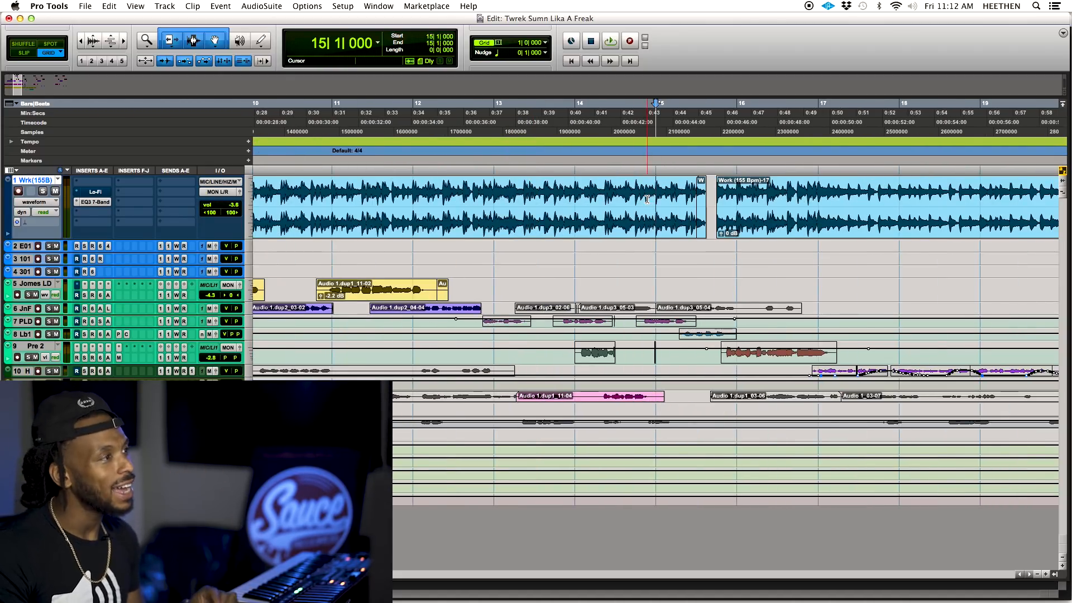
key(space)
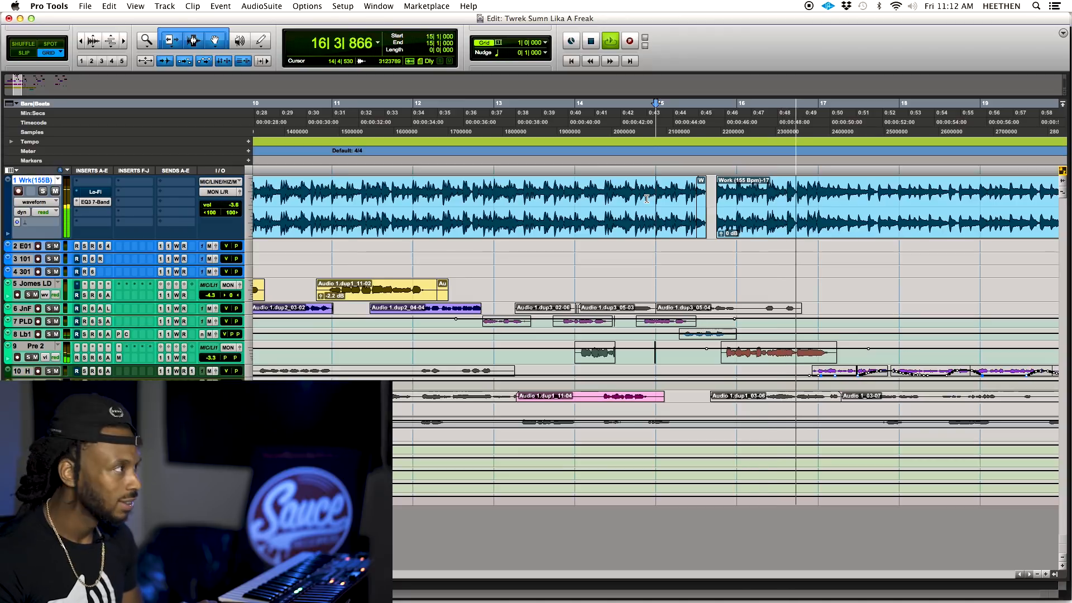
key(space)
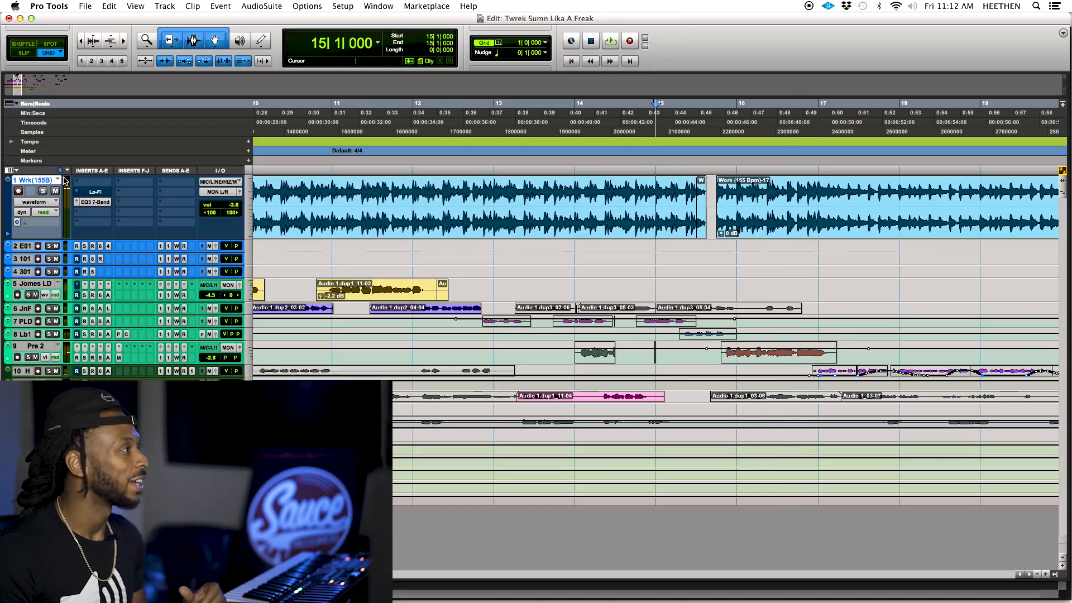
- Duplicate the playlist of the Work (155 Bpm) track under the name Work (155 Bpm).01
click(58, 180)
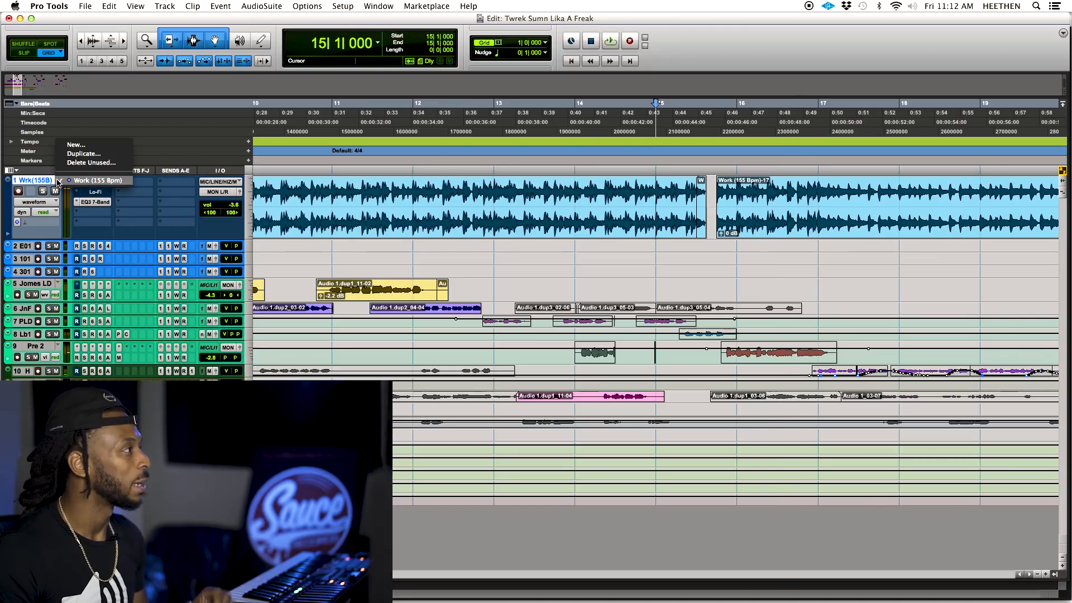
click(72, 154)
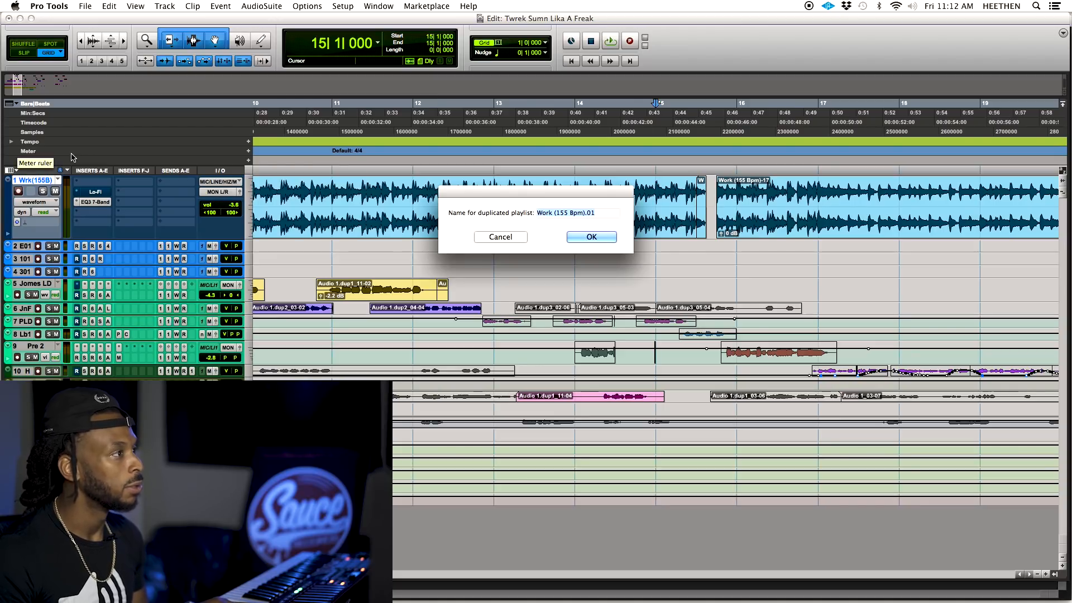
key(Return)
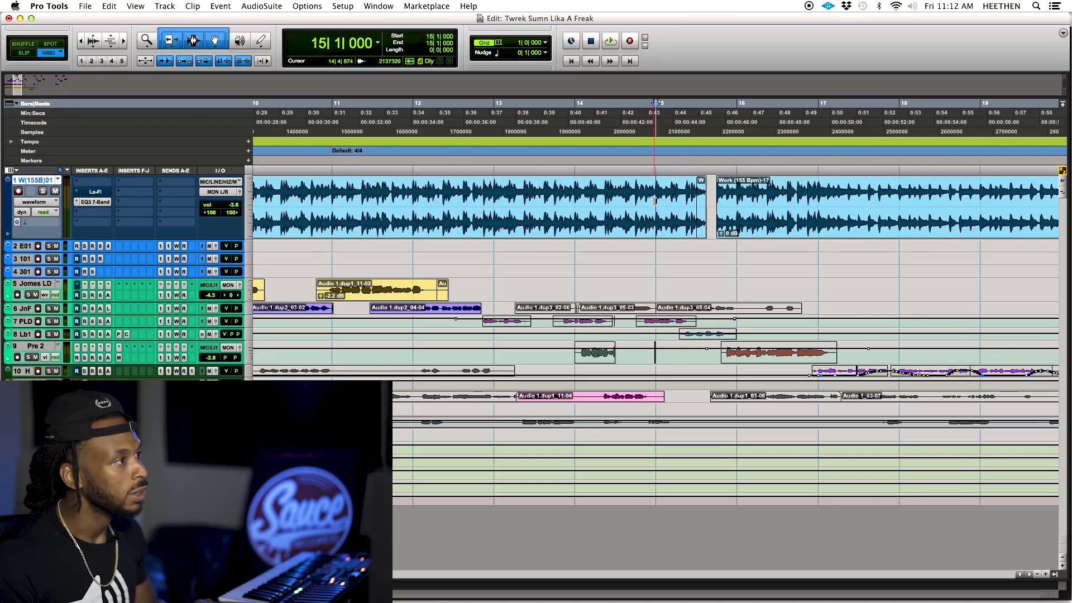
- Restore the cut-out part of the beat as one continuous clip starting at bar 15 and play it back
shift+click(723, 209)
drag(673, 210, 673, 212)
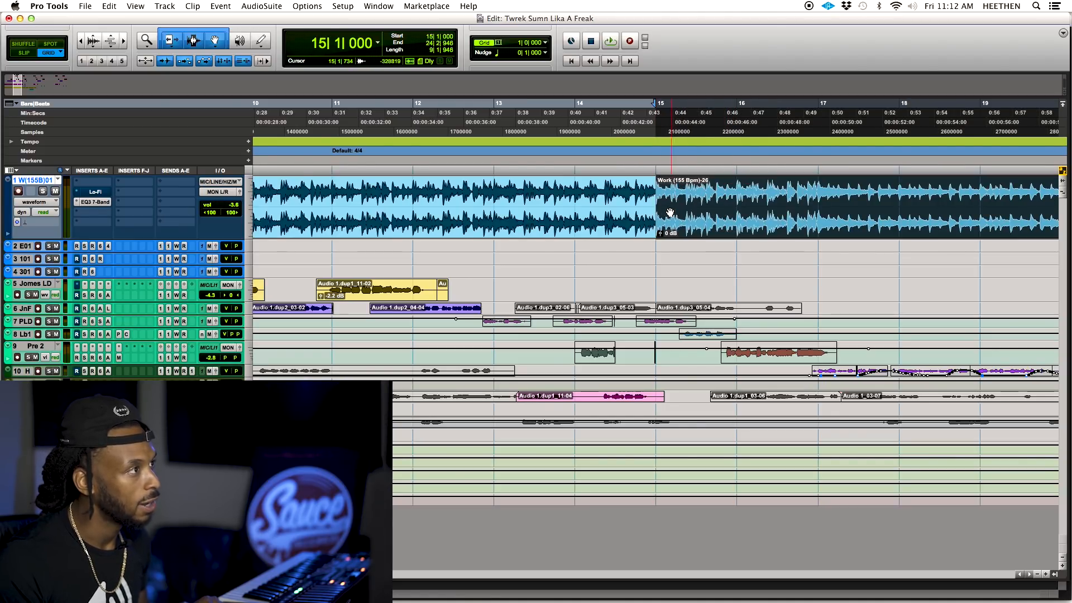
click(639, 198)
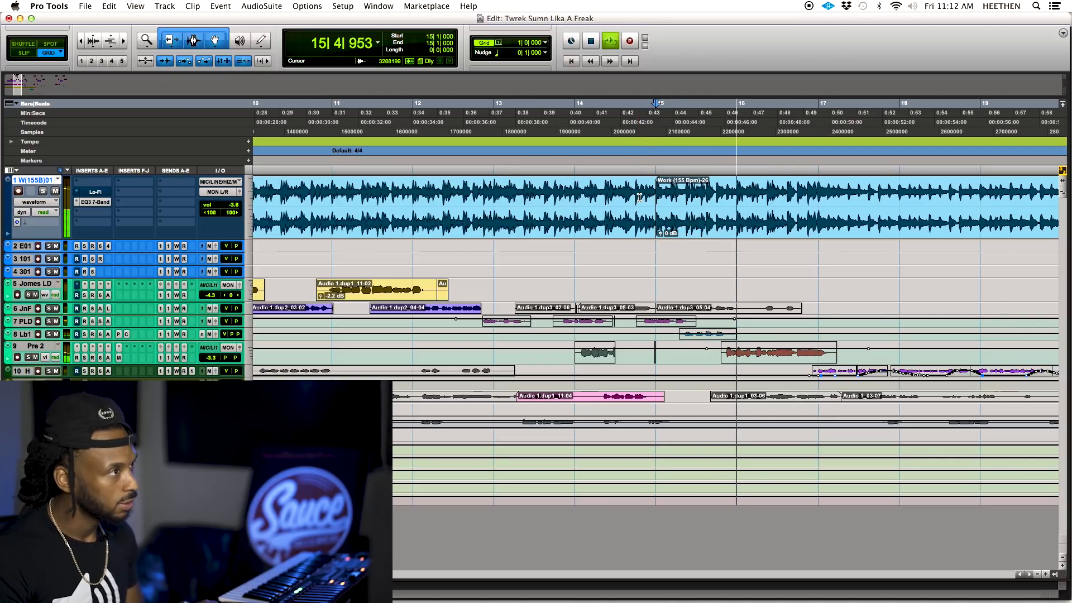
key(space)
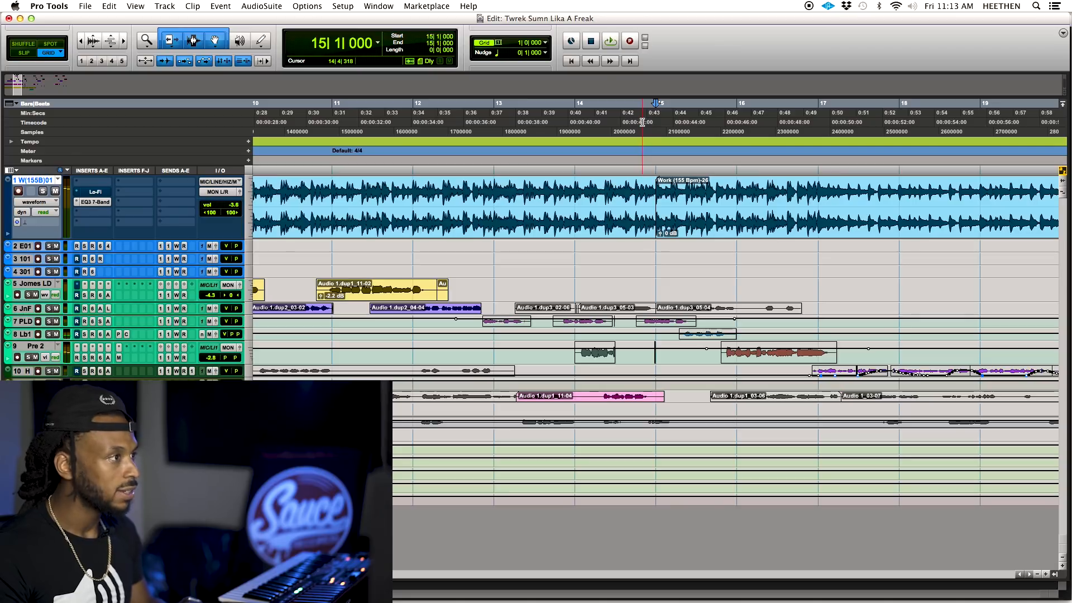
- Set the grid resolution to 1/4 note for editing the beat around bar 15
key(t)
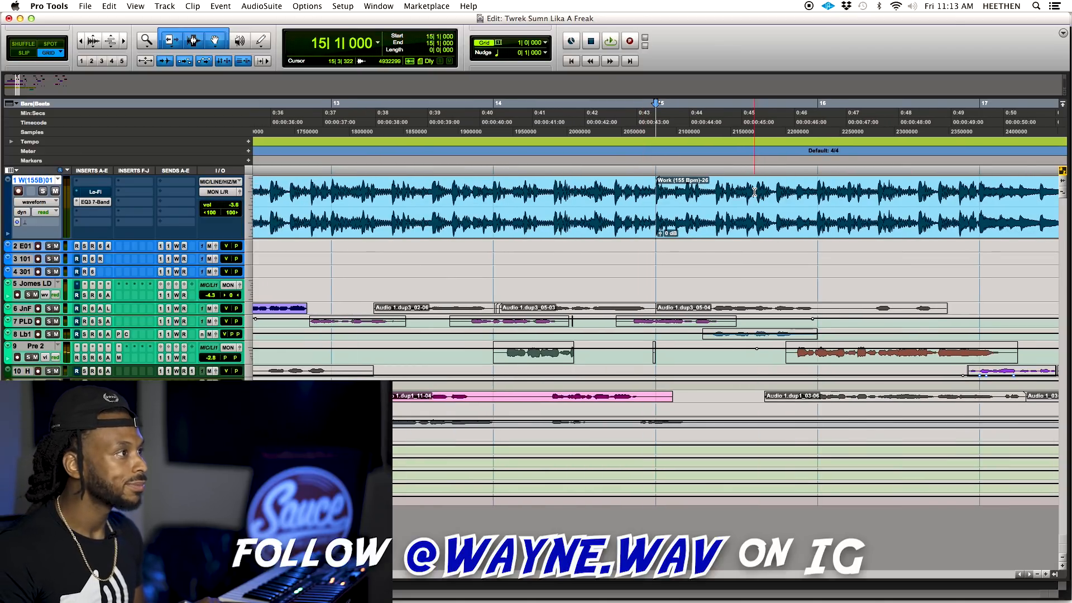
scroll(760, 195, right, 3)
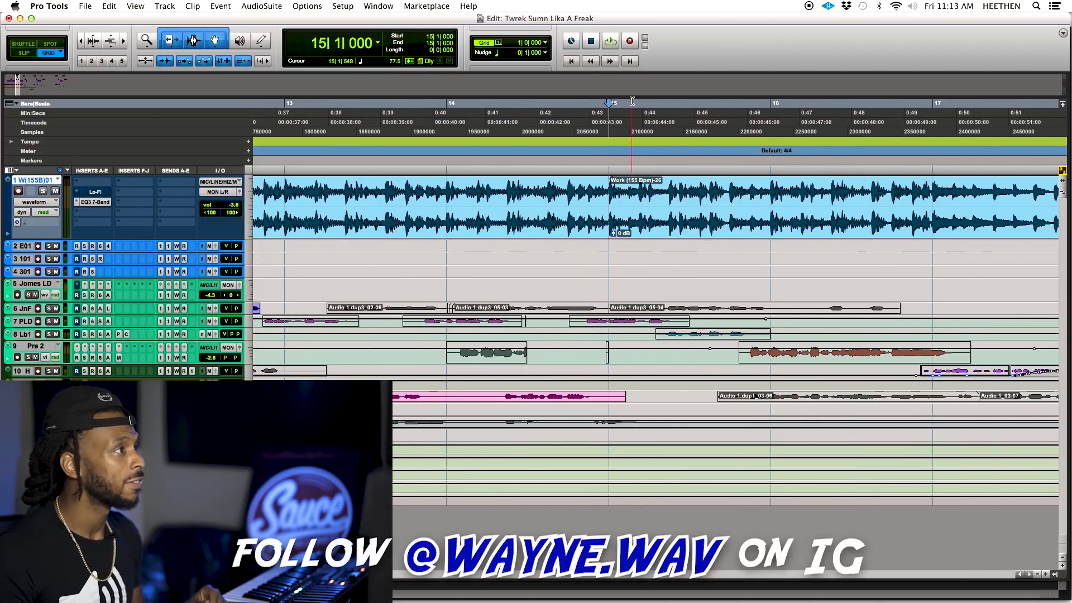
click(507, 46)
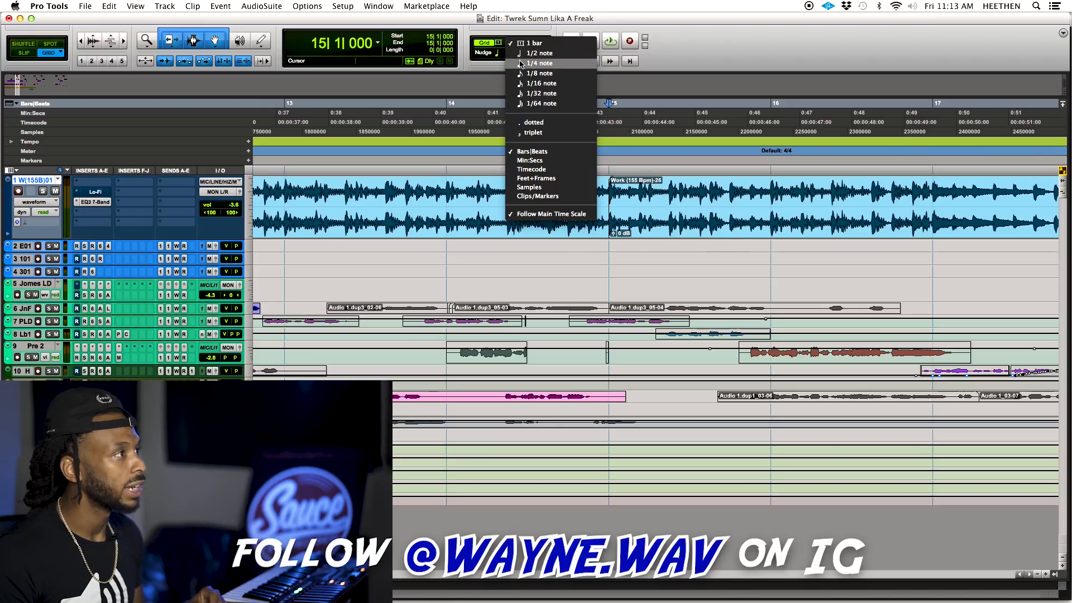
click(493, 25)
drag(752, 202, 642, 201)
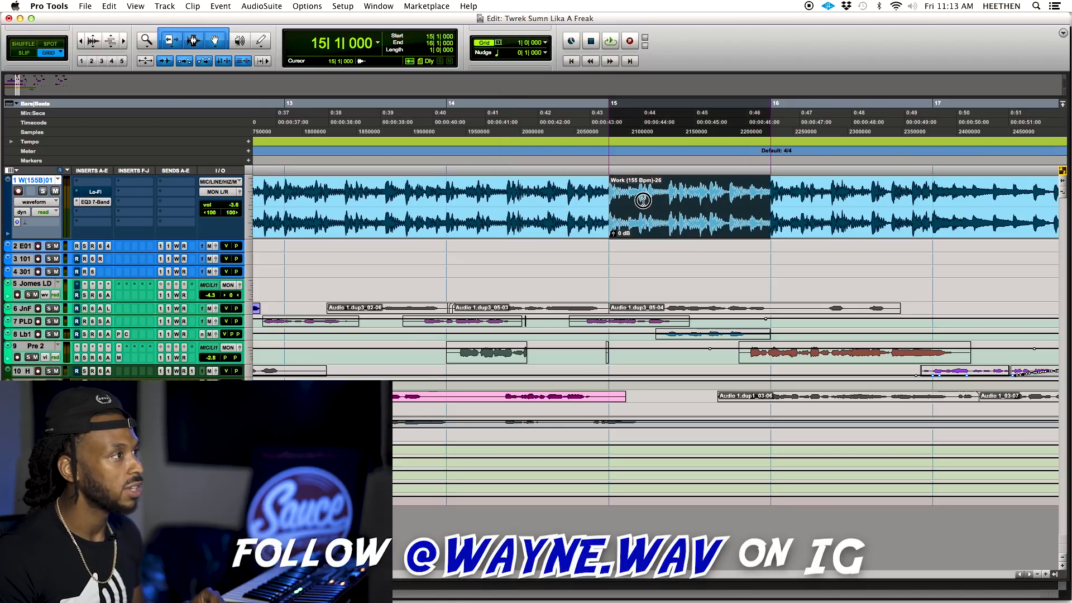
click(524, 47)
click(558, 65)
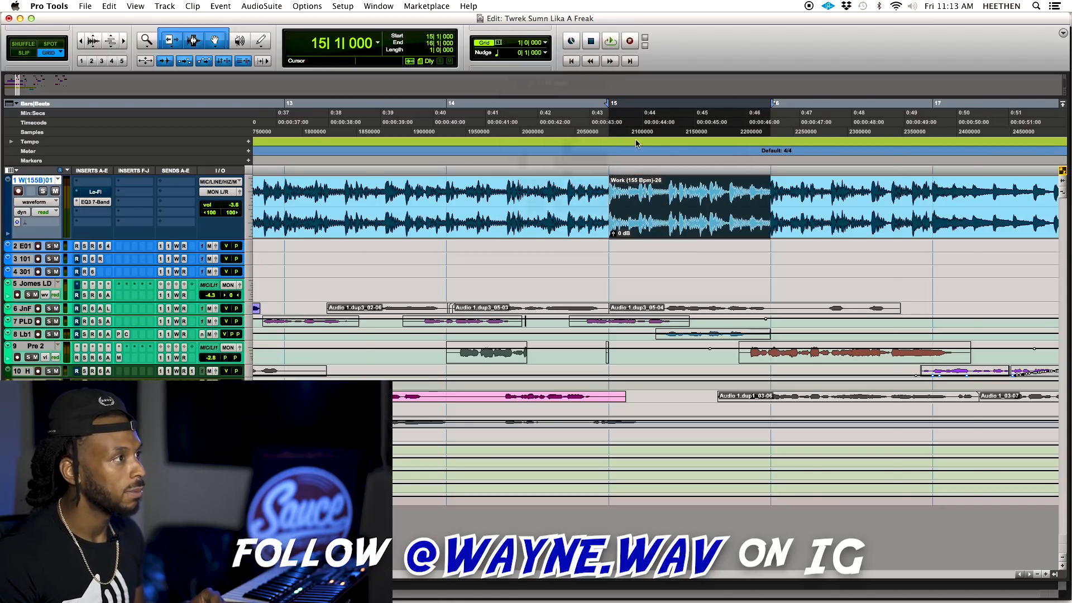
- Delete the section of the beat between 15|2|000 and 15|4|000
click(727, 192)
key(space)
key(space)
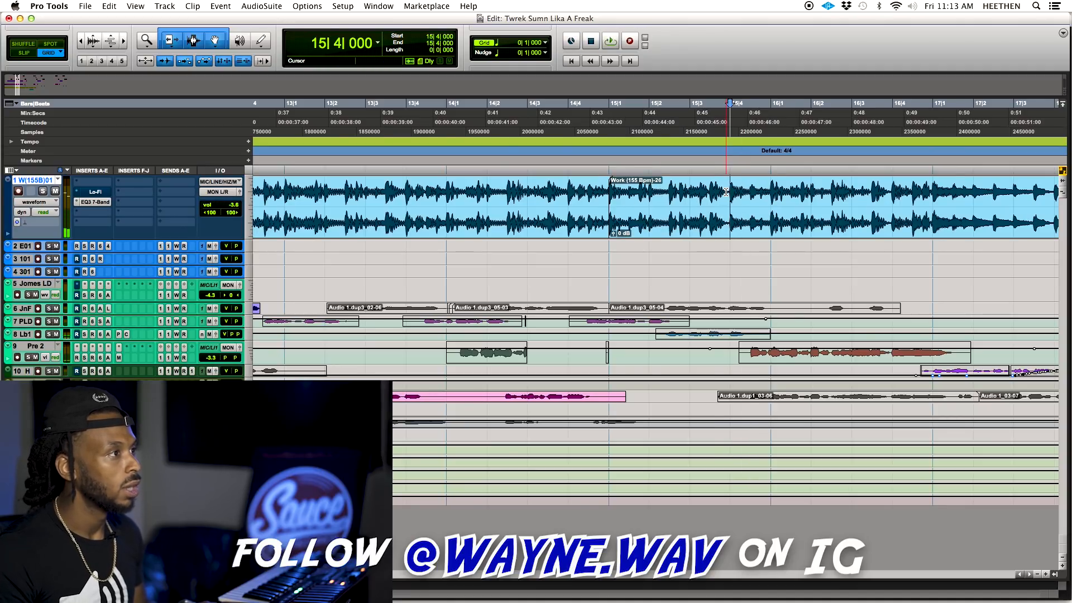
drag(725, 190, 659, 191)
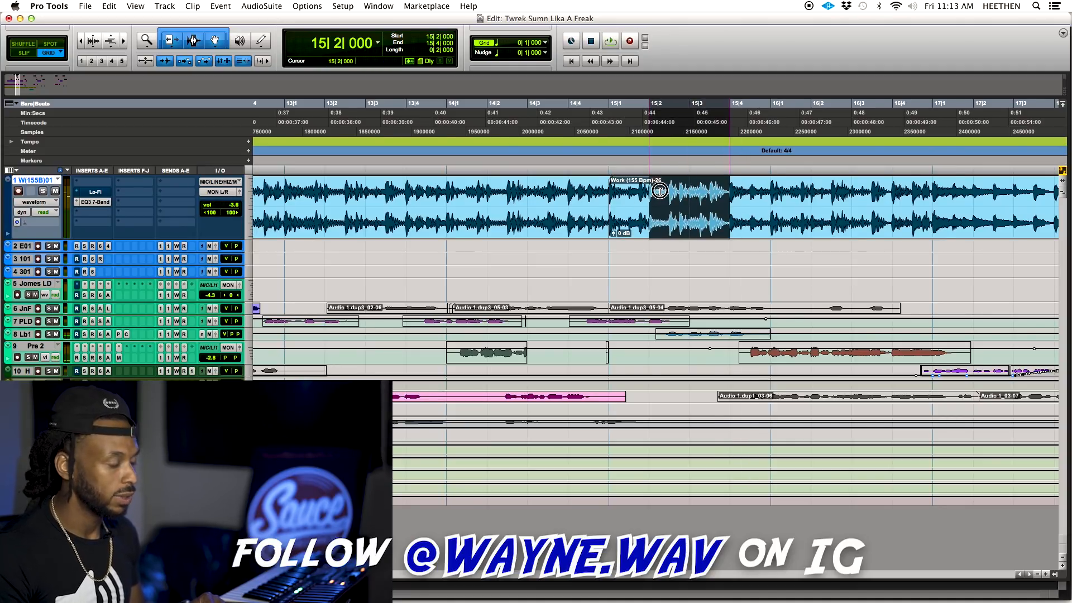
key(Delete)
- Extend the end of the beat clip before the gap to 15|3|000 and audition the transition from 14|4|000
click(517, 190)
key(space)
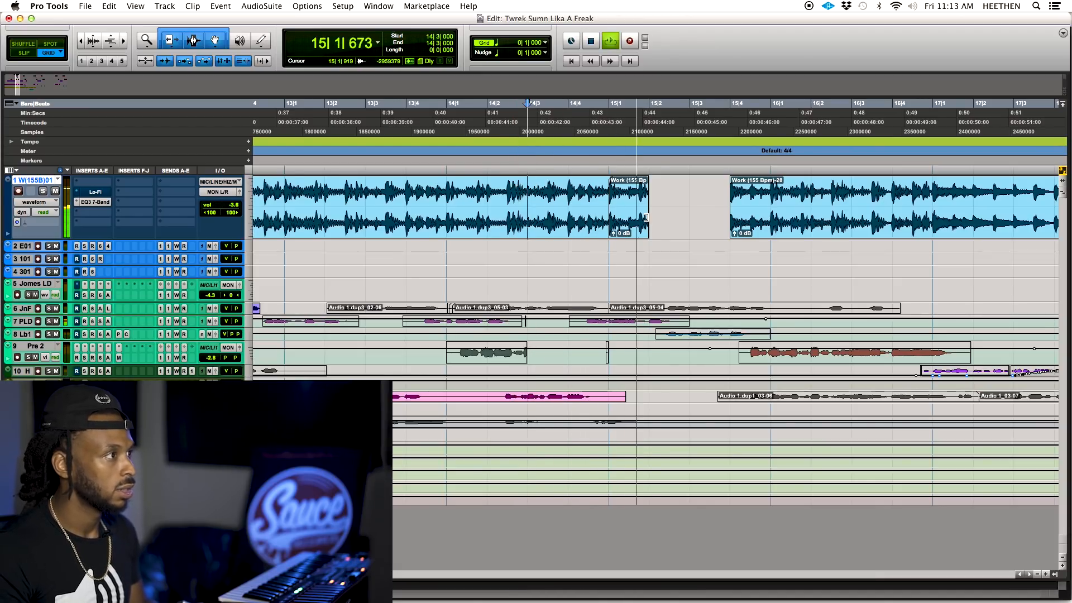
drag(646, 226, 690, 214)
click(575, 191)
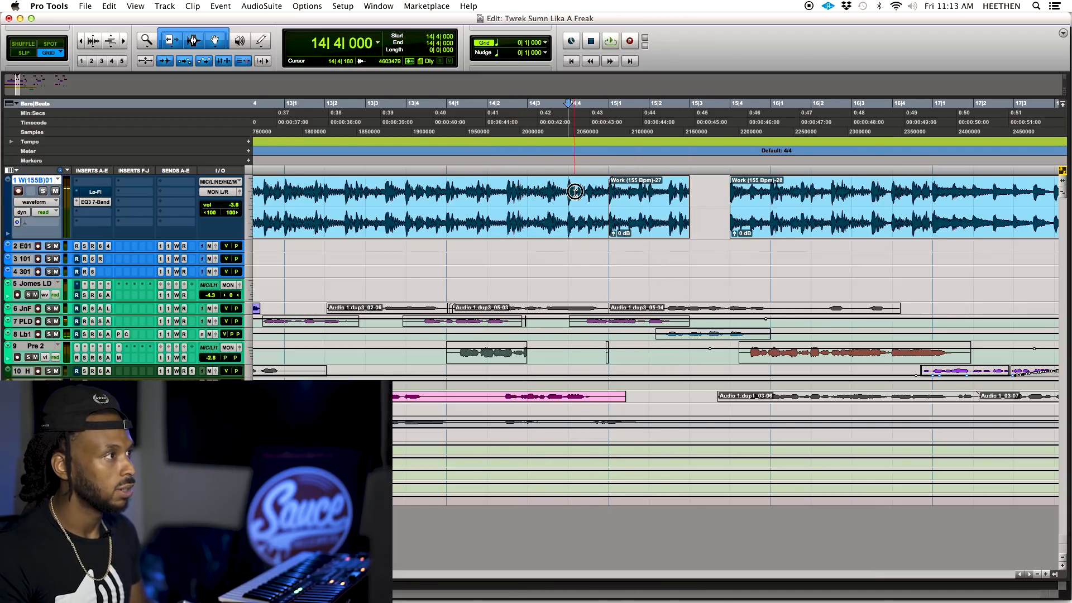
key(space)
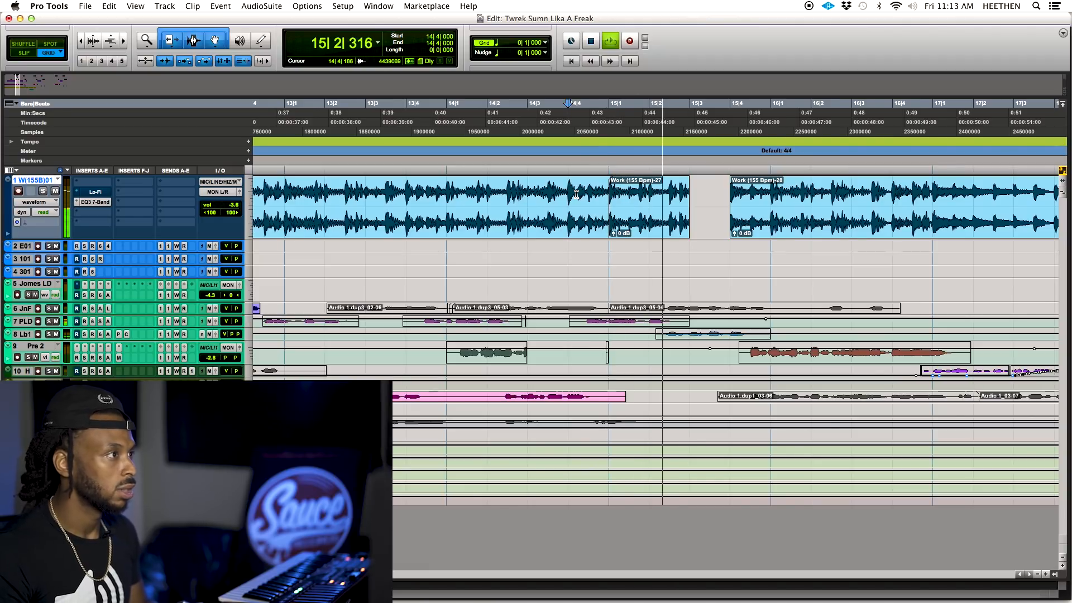
key(space)
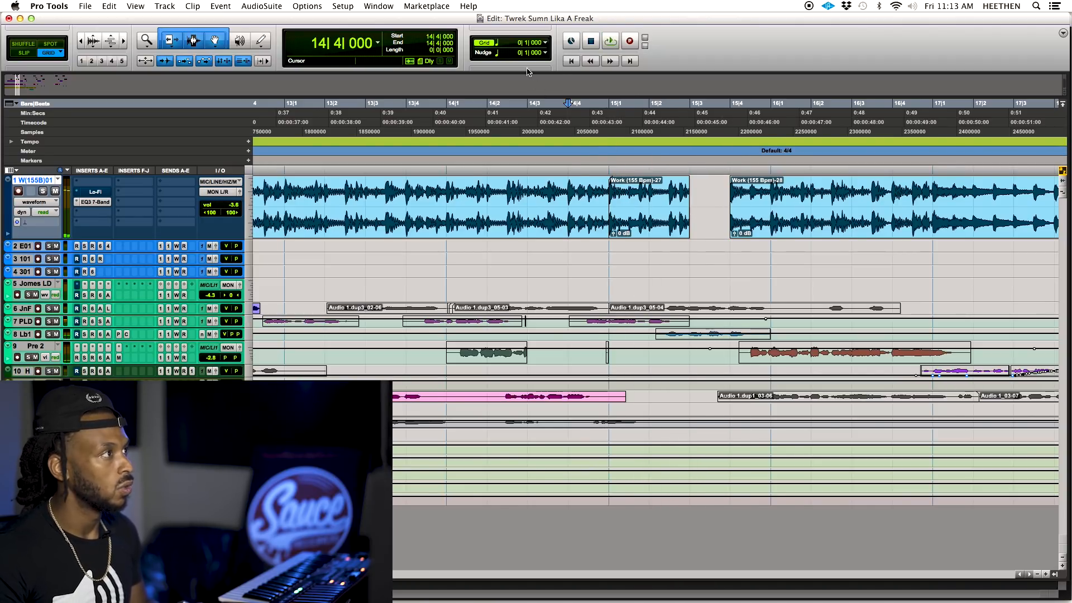
- Set the grid to 1/8 note and extend the clip before the gap to 15|3|480
click(530, 42)
click(691, 181)
drag(685, 199, 699, 197)
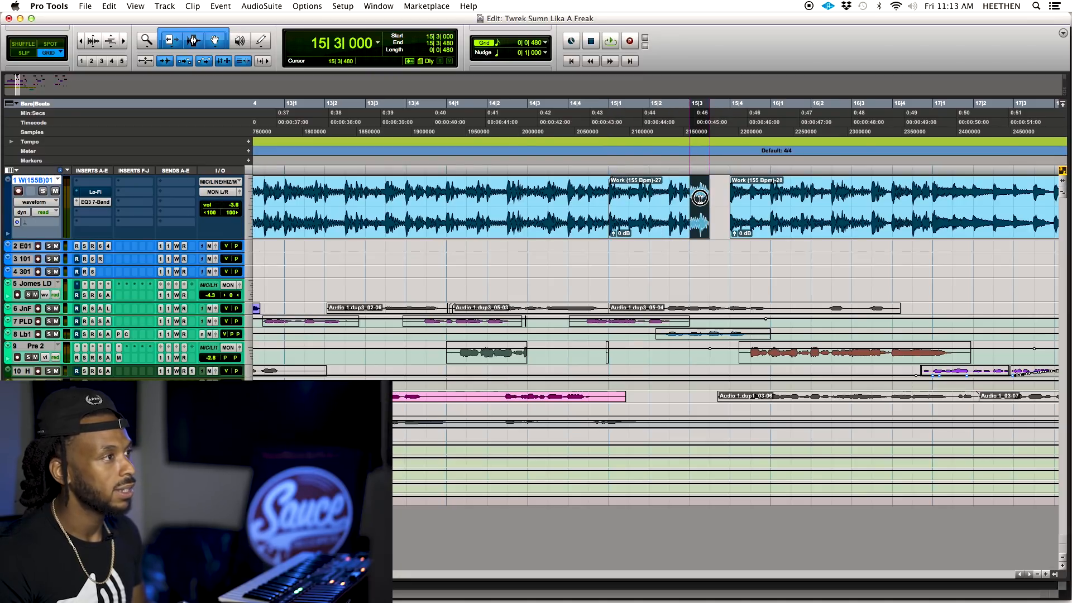
- Play the transition from 14|4|480 and examine the last eighth note before the gap and the gap itself
click(573, 165)
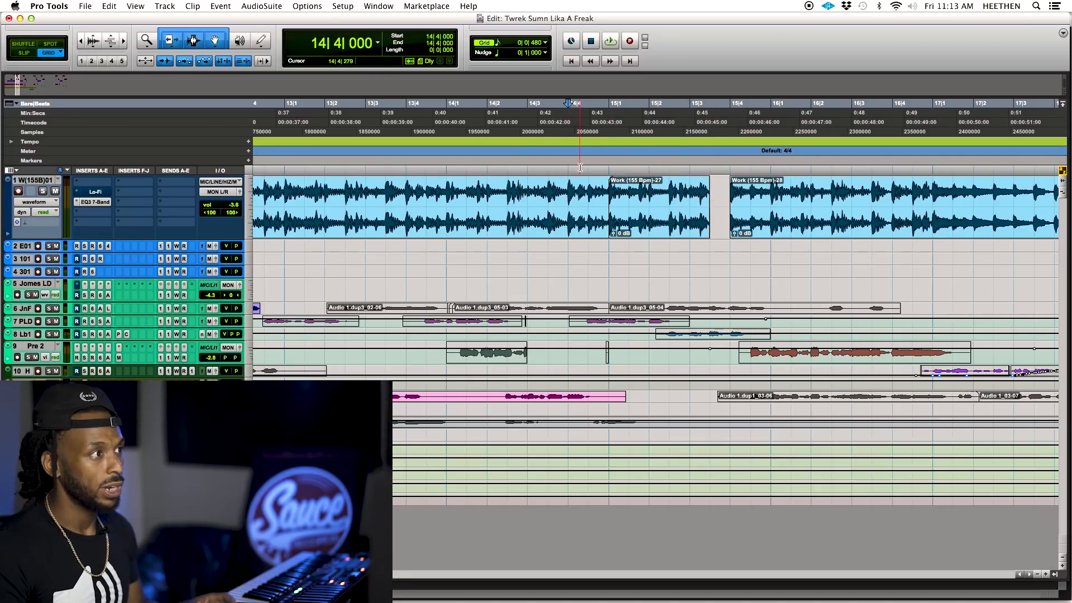
double_click(725, 194)
click(587, 165)
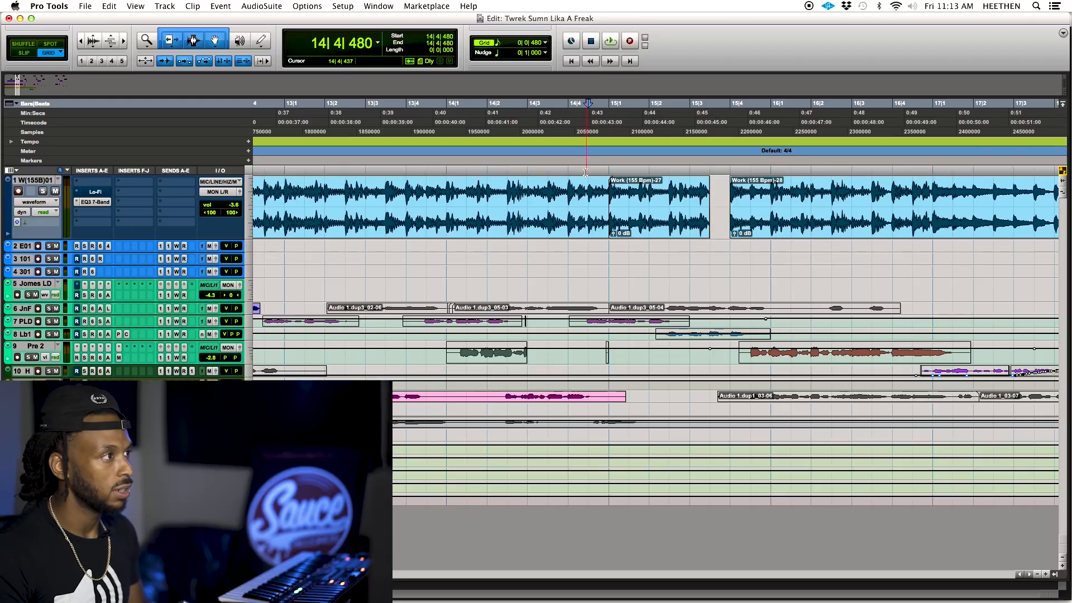
key(space)
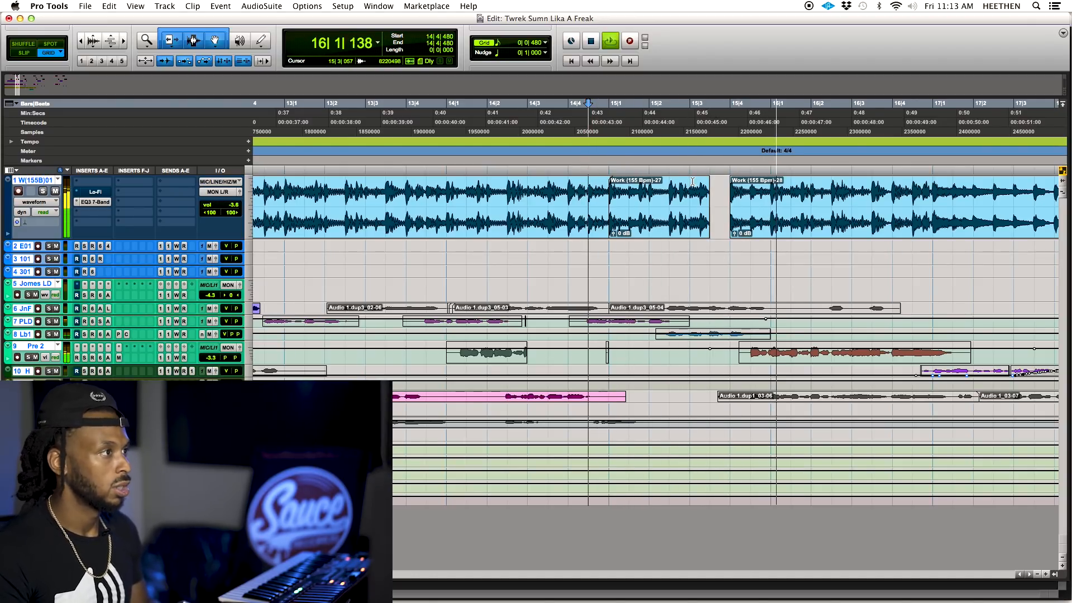
key(space)
drag(693, 202, 703, 201)
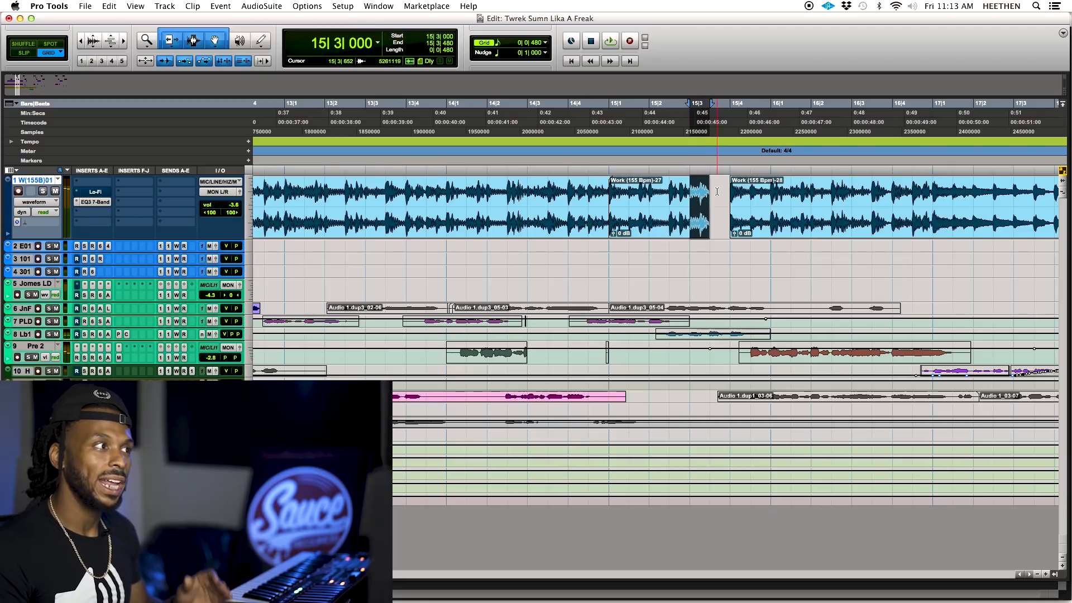
click(714, 194)
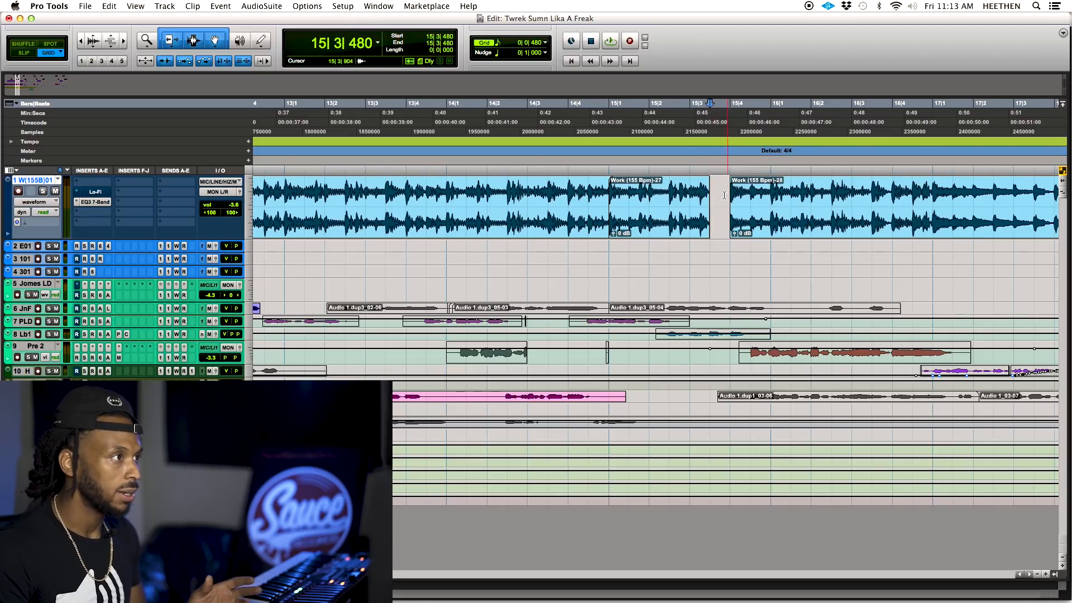
double_click(714, 193)
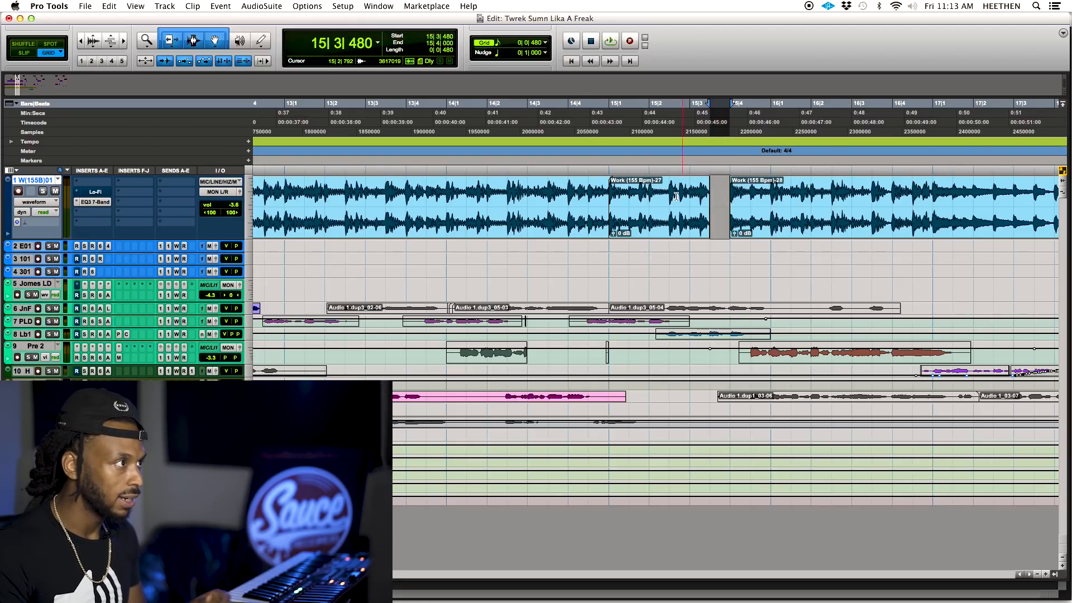
- Render the Vari-Fi slow-down effect on the beat from 15|3|000 to 15|3|480 and play the result
drag(685, 200, 703, 198)
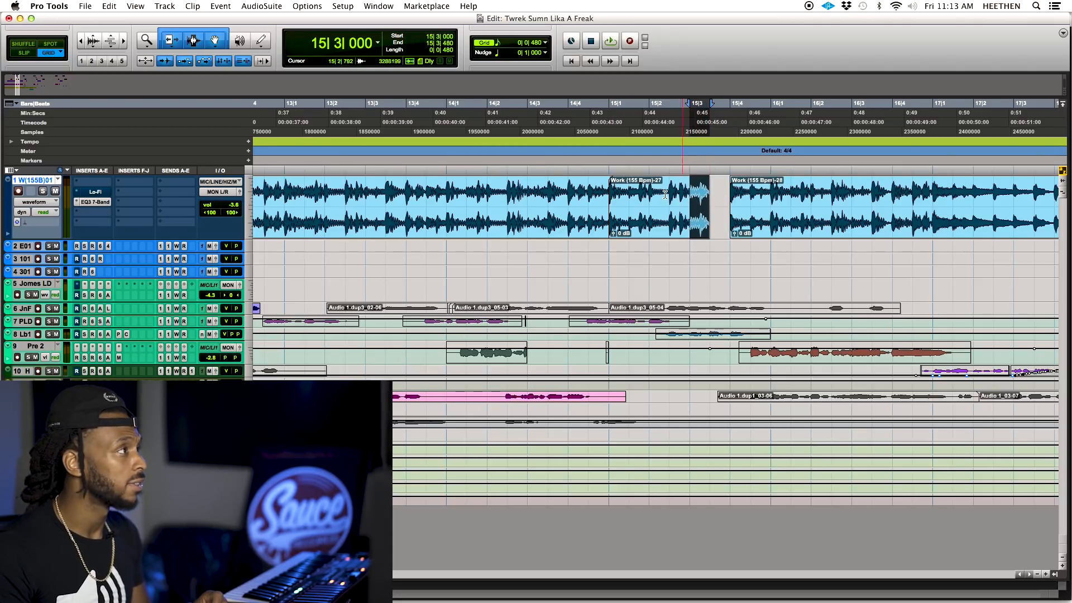
click(263, 6)
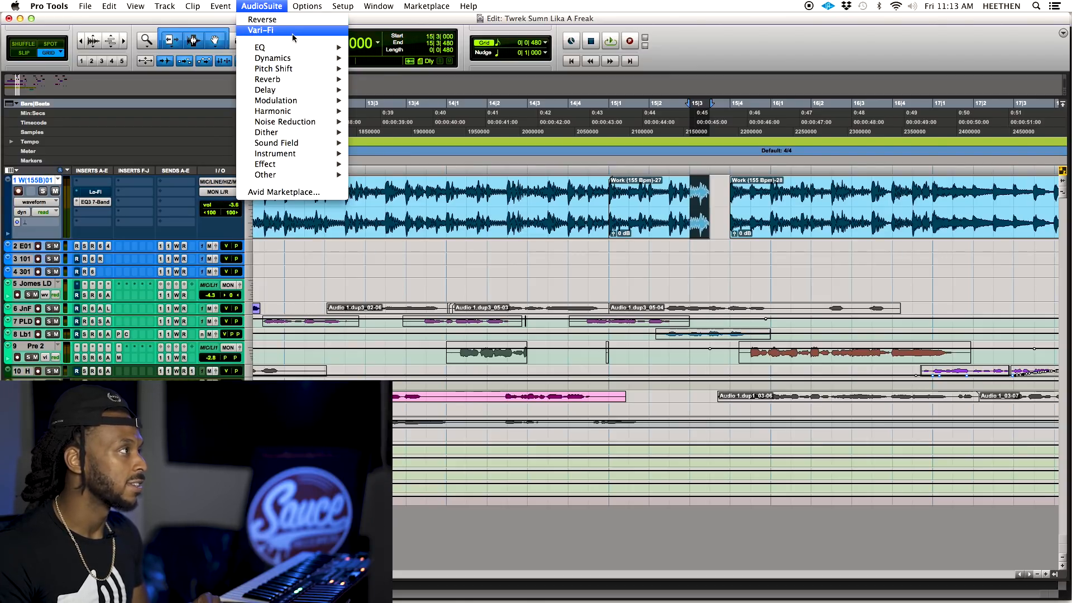
mouse_move(286, 69)
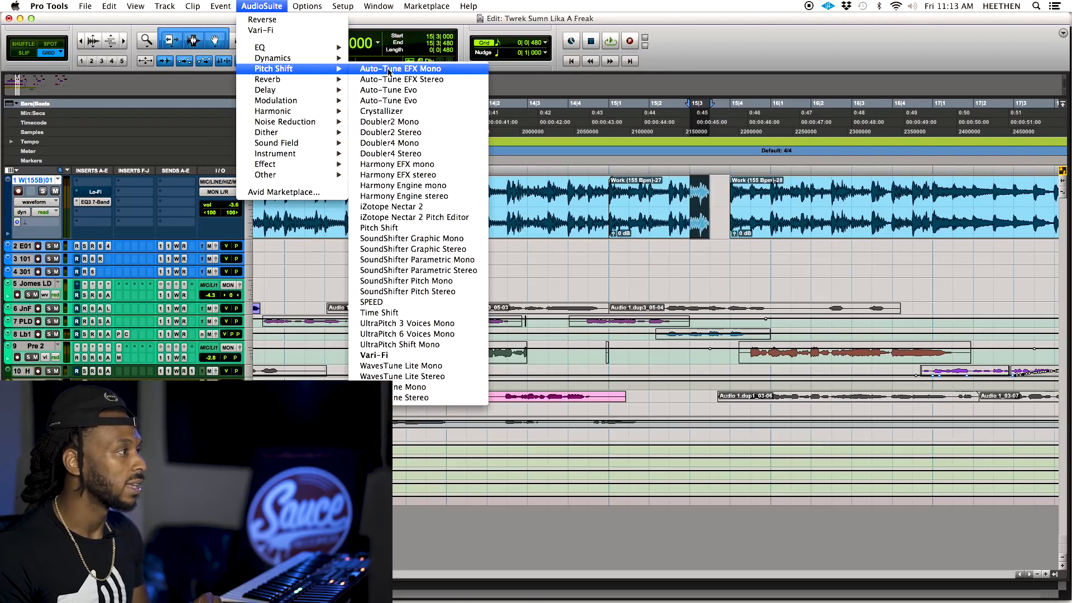
click(394, 356)
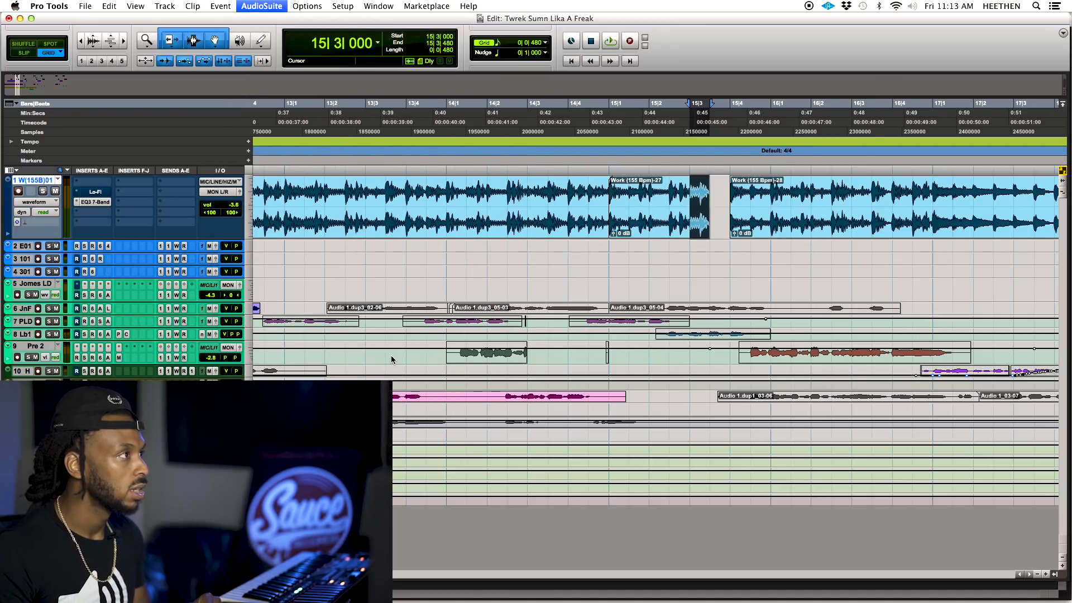
drag(747, 59, 702, 21)
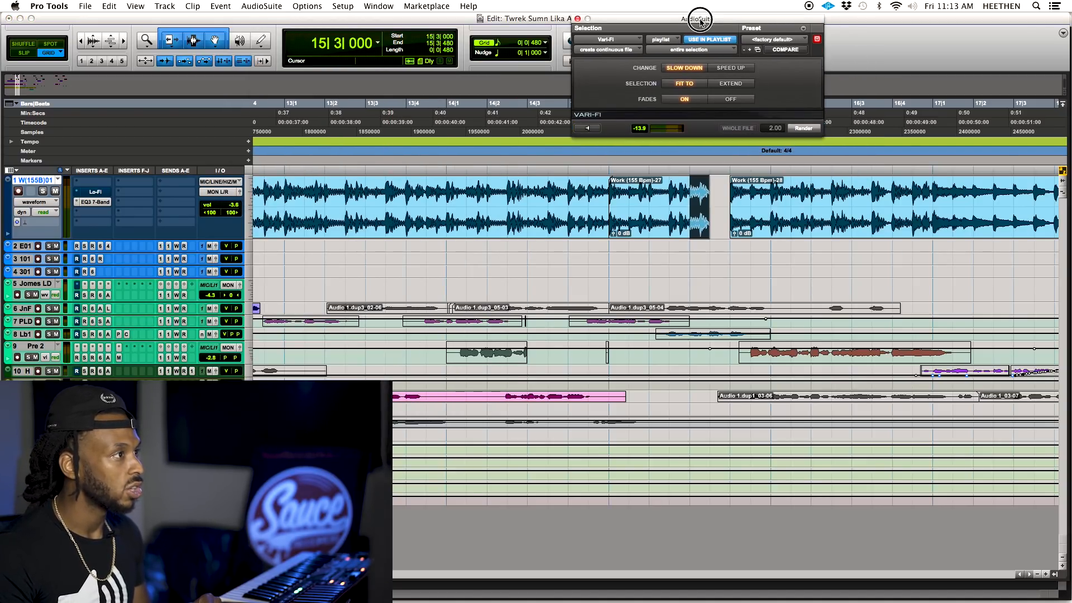
click(799, 130)
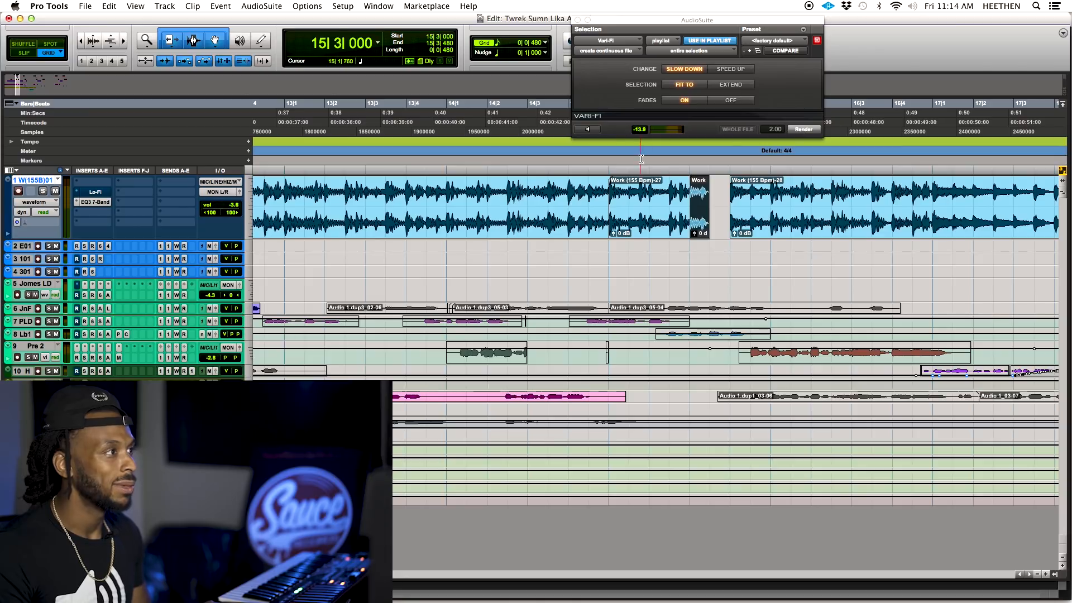
click(624, 176)
key(space)
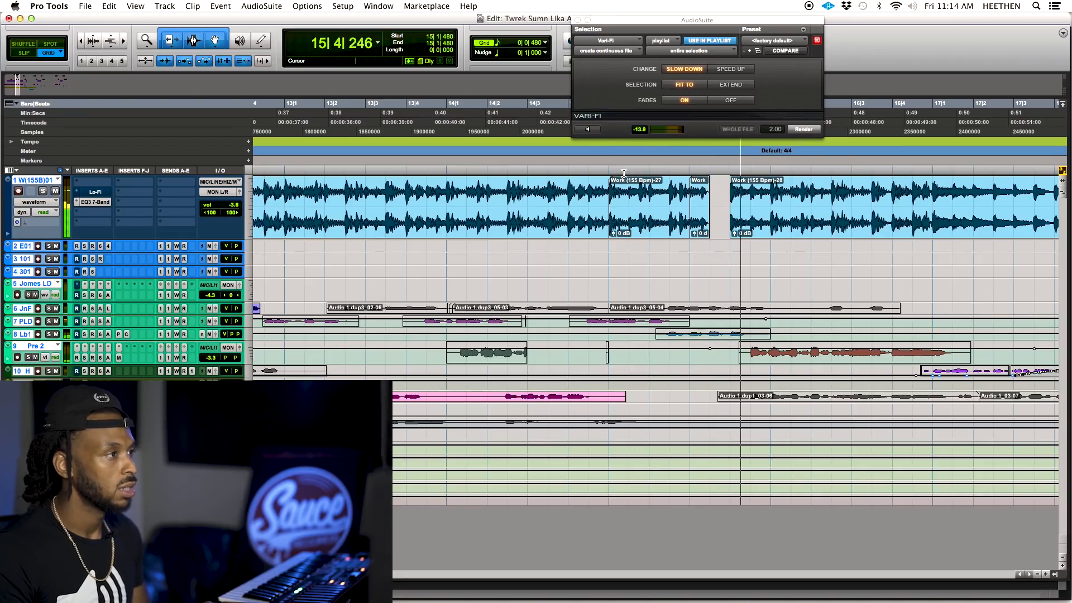
- Play the transition into the gap at 15|3|480 from 14|4|480 and again from 15|1|000
key(space)
key(space)
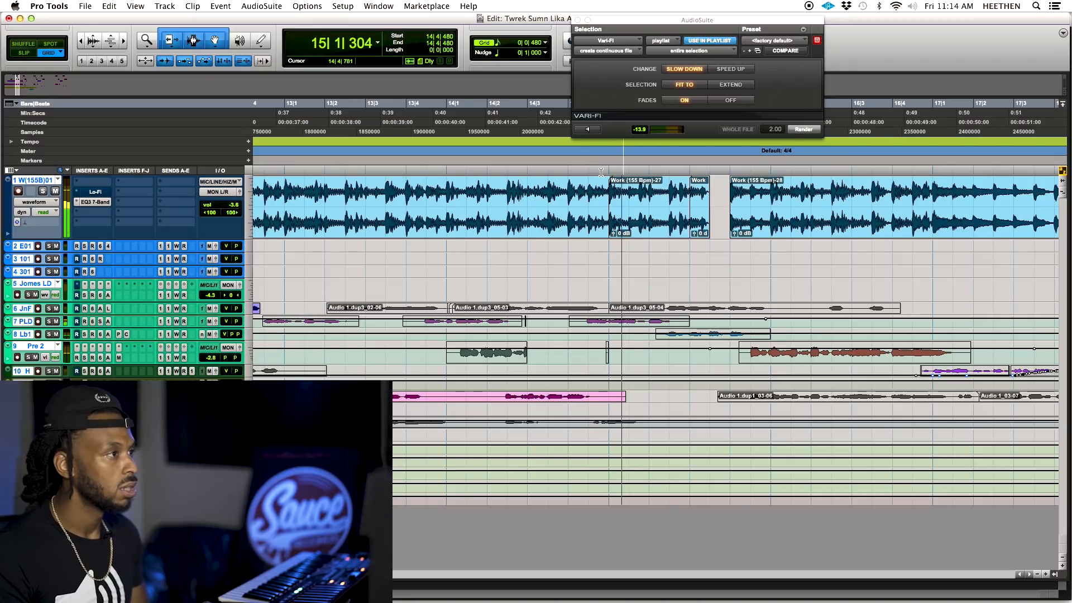
key(space)
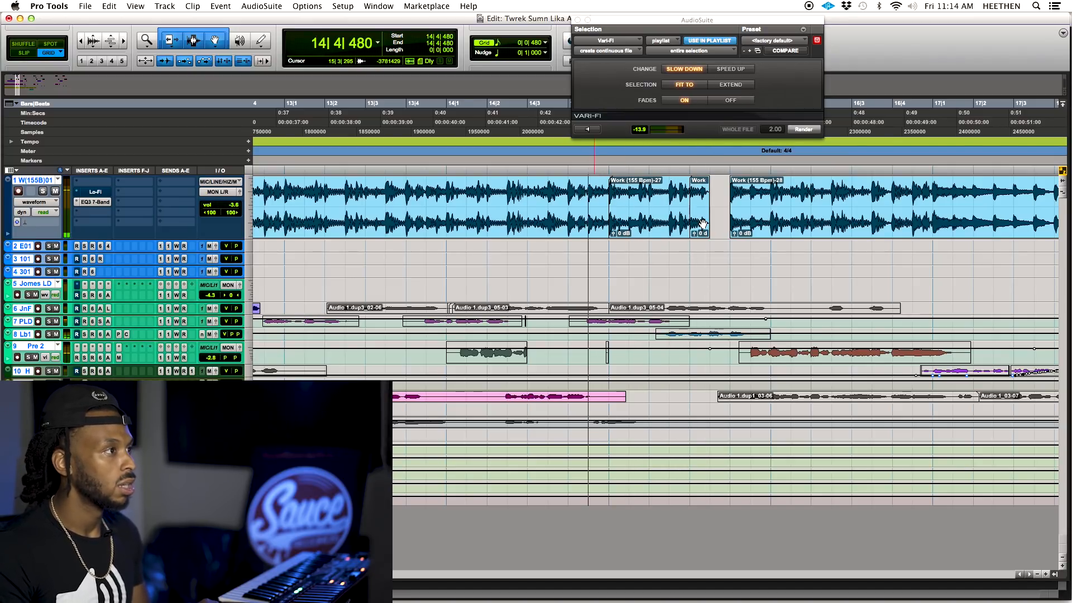
click(701, 220)
key(space)
click(599, 172)
key(space)
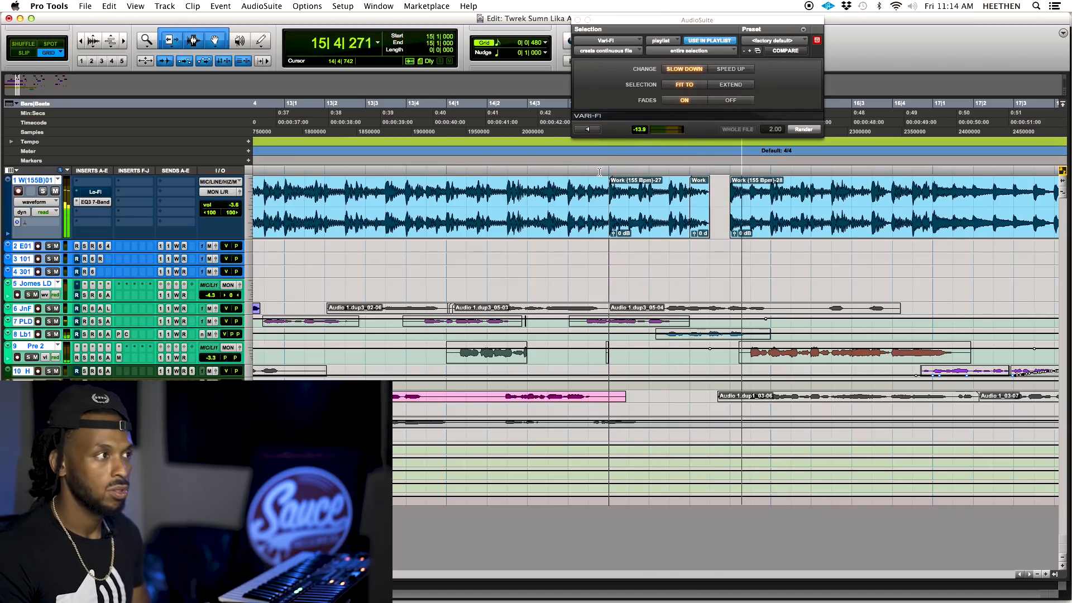
key(space)
- Render the Vari-Fi slow-down on the short beat clip from 15|3|000 to 15|3|480 and play the transition from 14|4|480
double_click(694, 210)
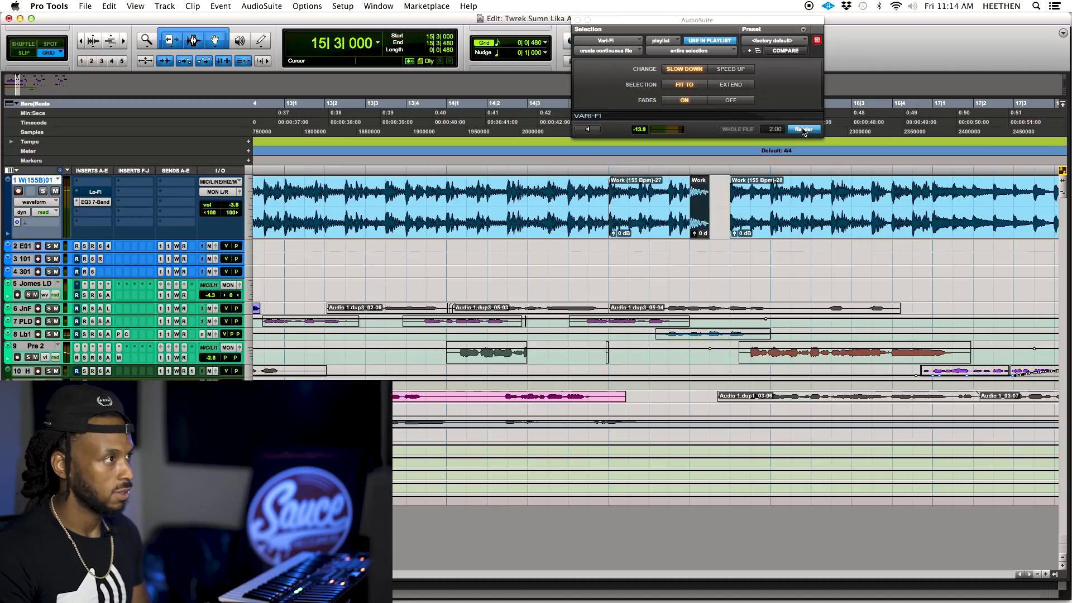
click(595, 171)
key(space)
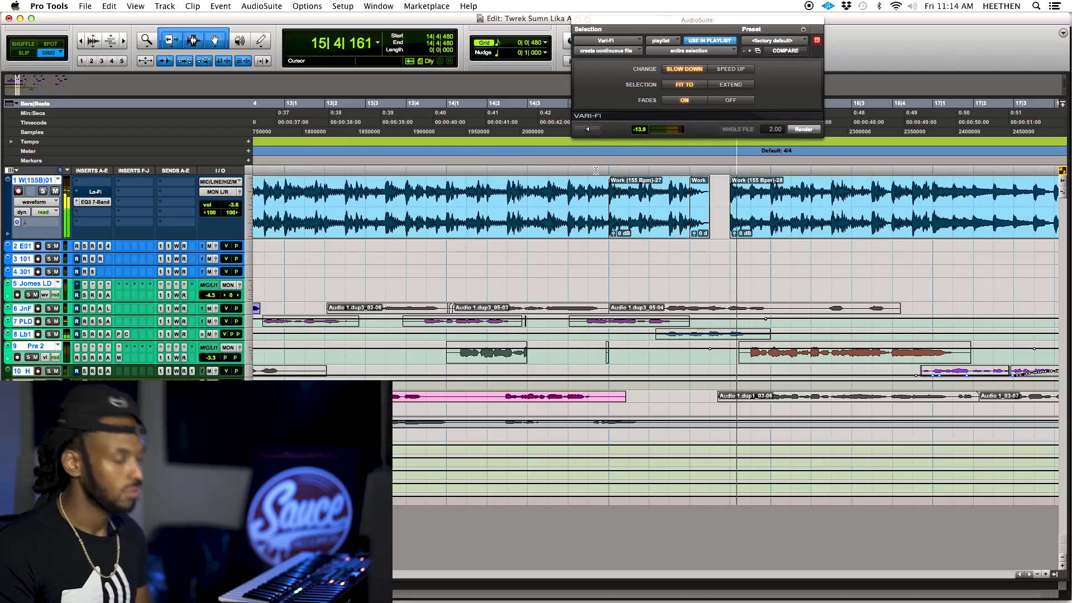
key(space)
key(space)
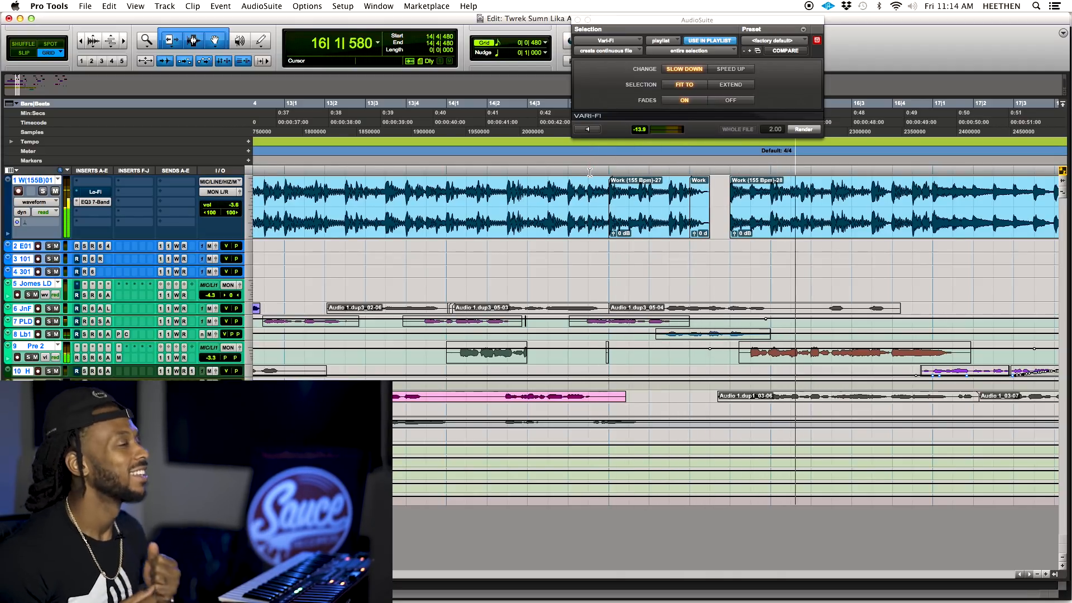
key(space)
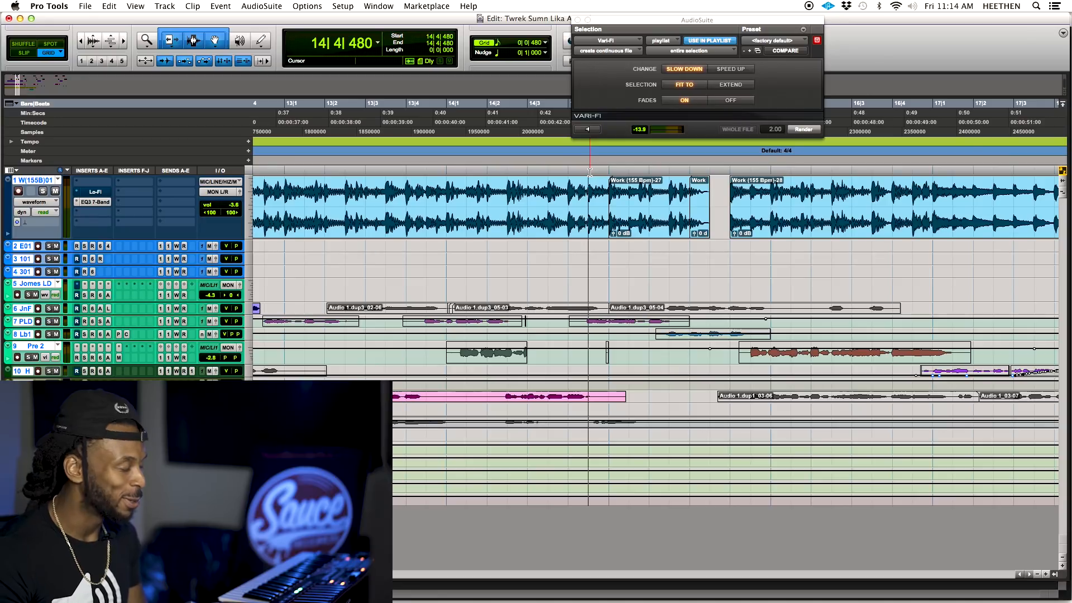
- Look over the arrangement after the first drop and play the song from 20|2|000
key(r)
key(r)
key(r)
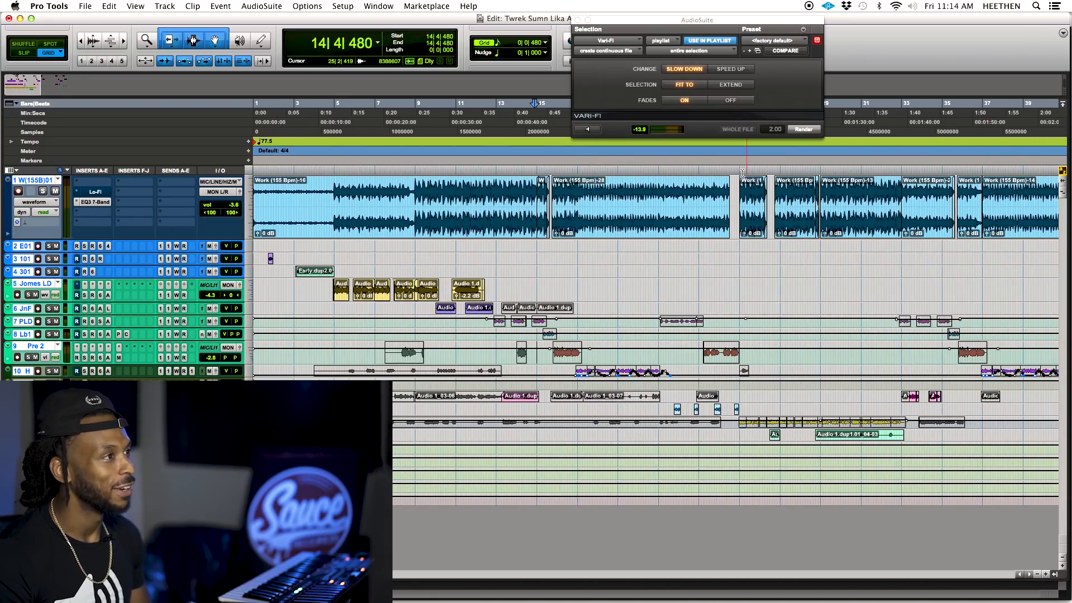
click(706, 177)
key(t)
key(t)
key(r)
click(646, 178)
key(r)
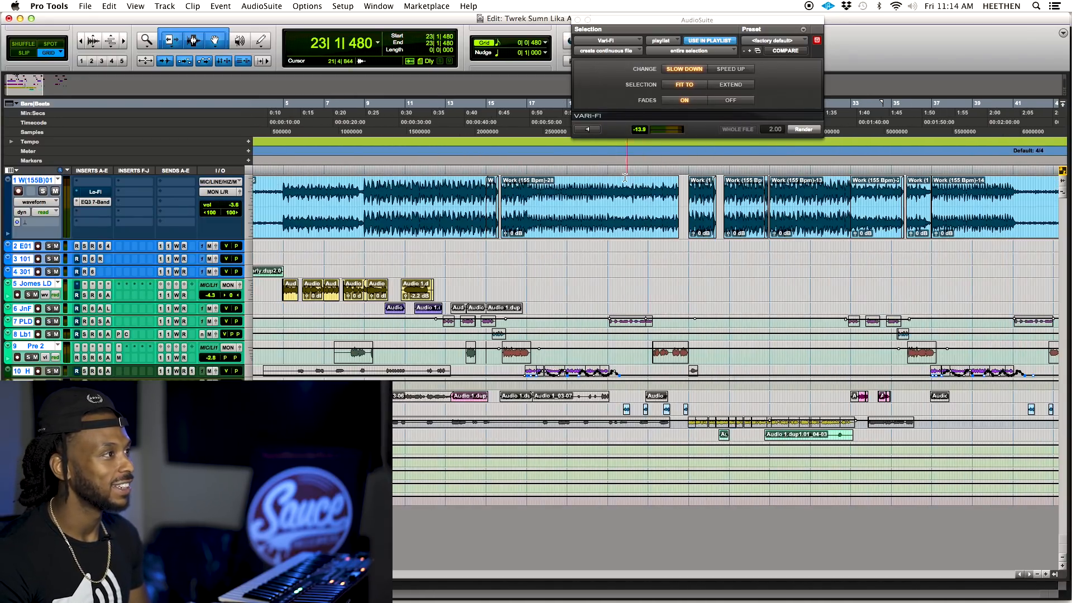
click(608, 175)
click(592, 175)
key(space)
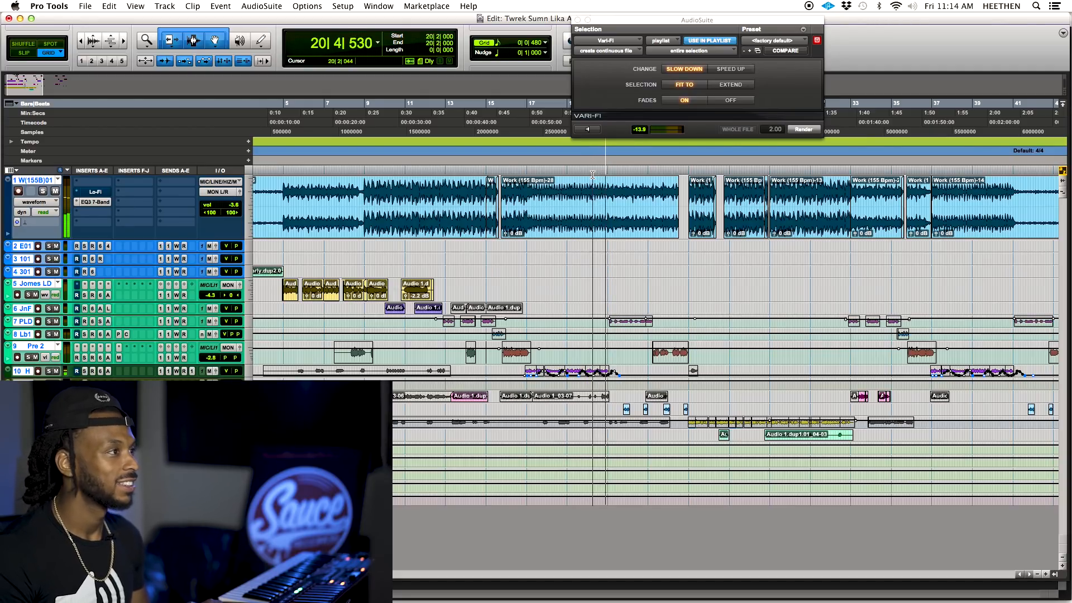
key(space)
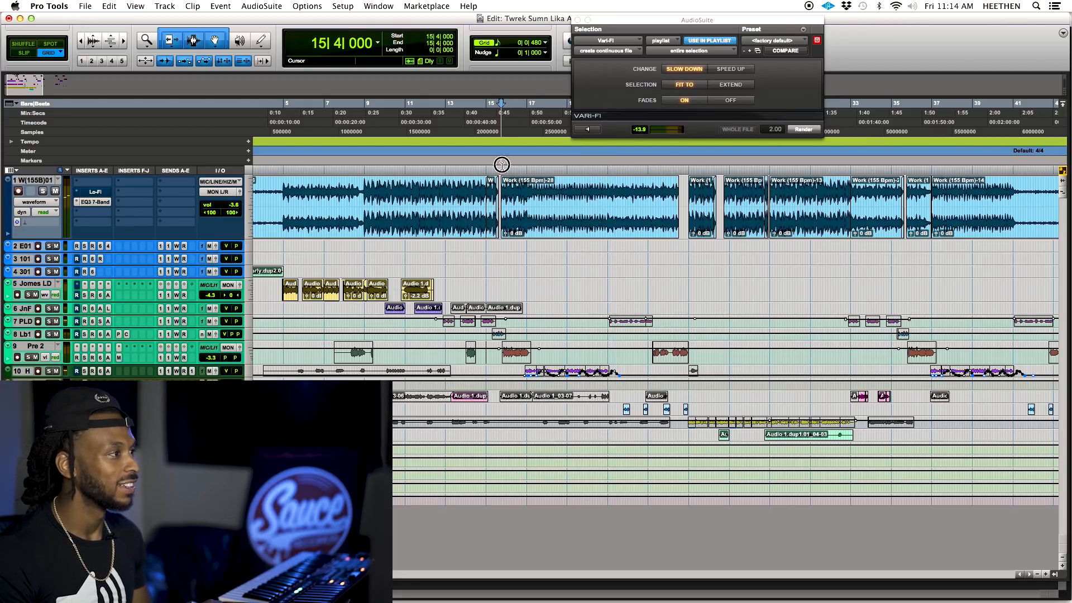
- Play the section leading into the longer gap before bar 25 from 21|1|000 and from 22|4|480
click(509, 176)
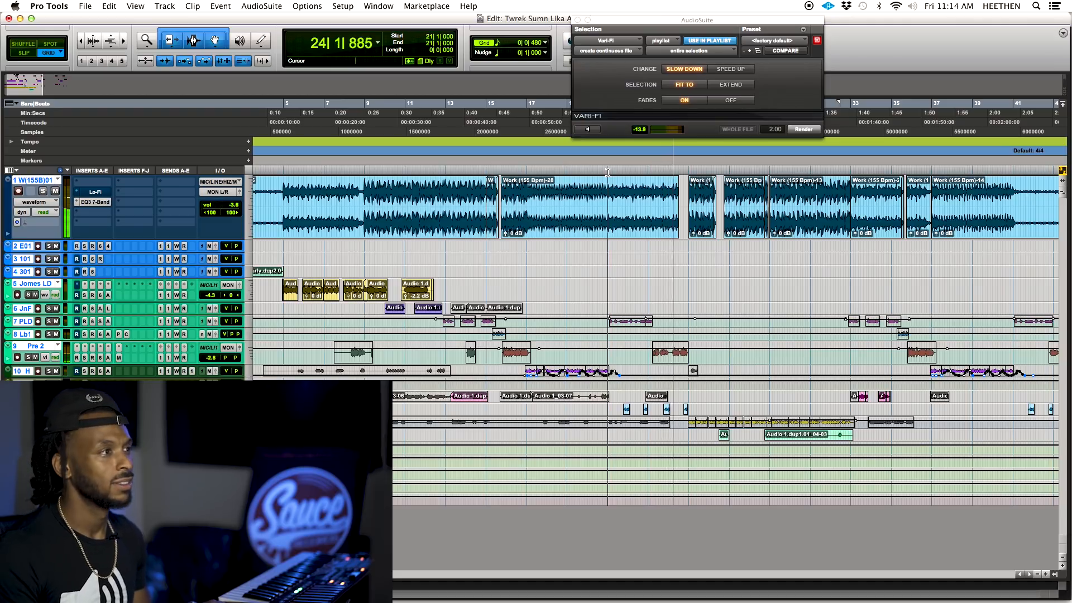
key(space)
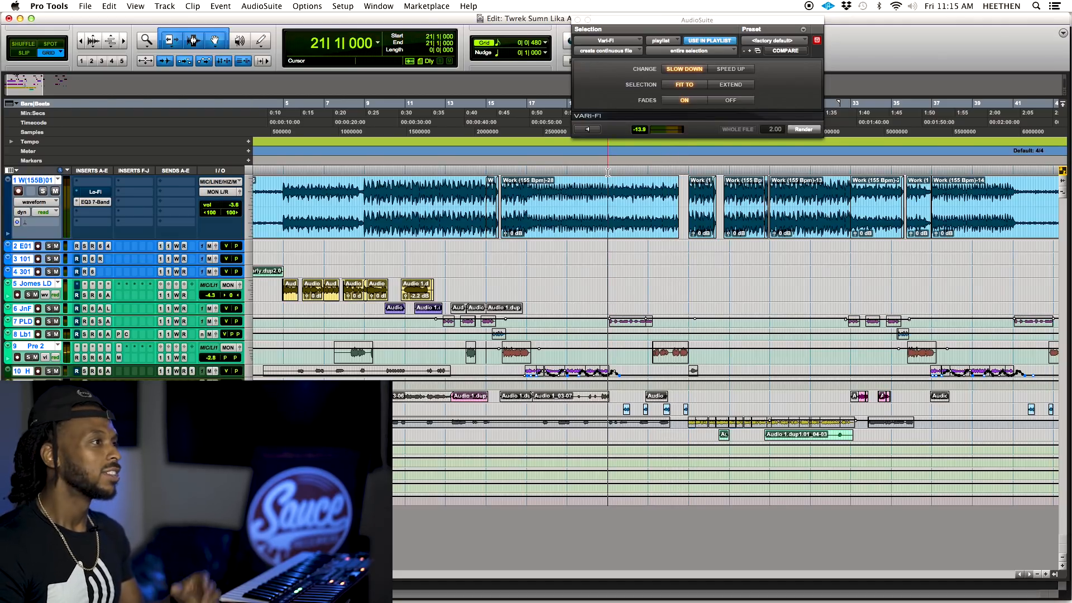
click(647, 174)
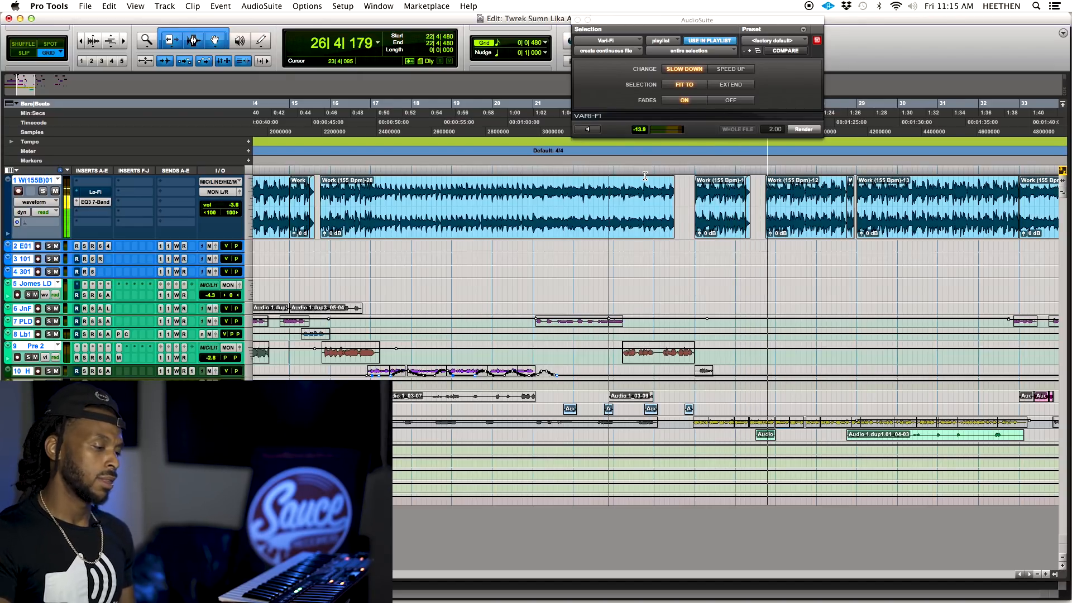
key(space)
- Examine the gap in the beat from 24|3|000 to 25|1|000 and place the playback start at 23|3|480
click(645, 176)
key(t)
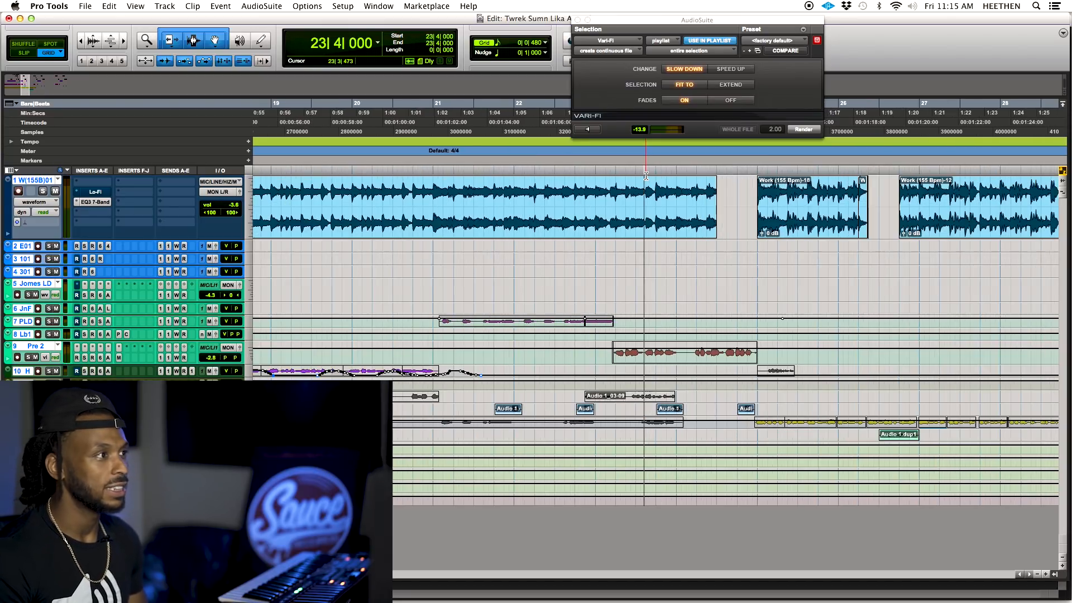
click(722, 183)
key(t)
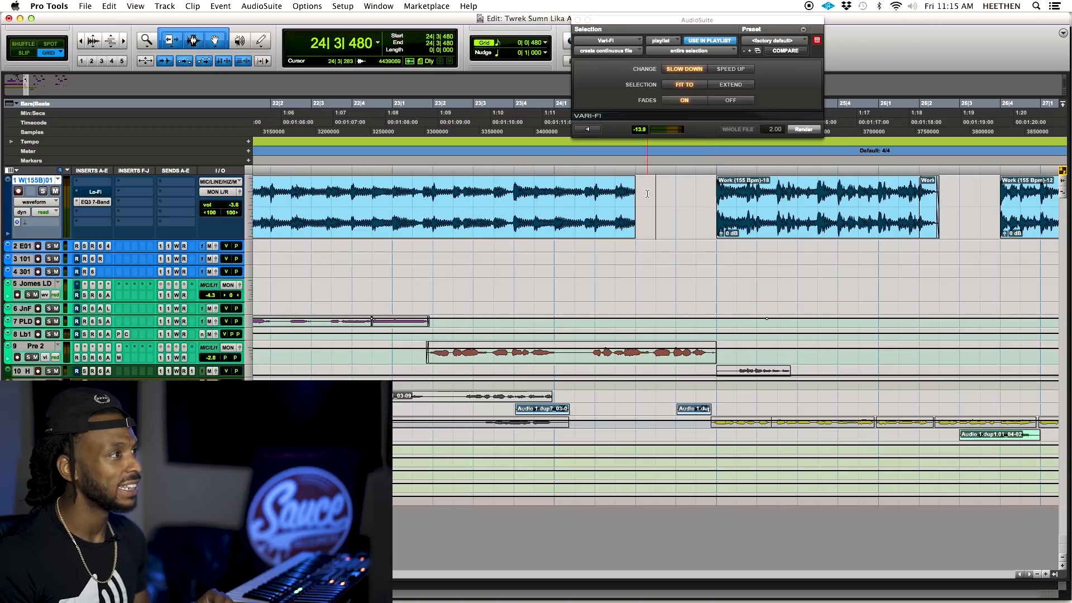
drag(636, 193, 708, 187)
click(478, 185)
click(525, 183)
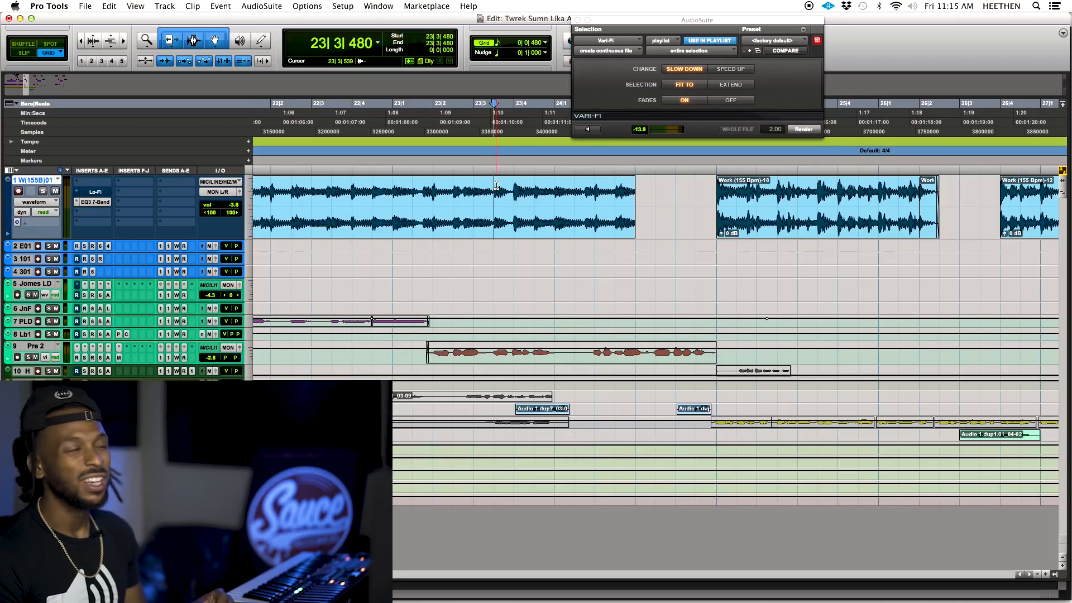
key(space)
key(space)
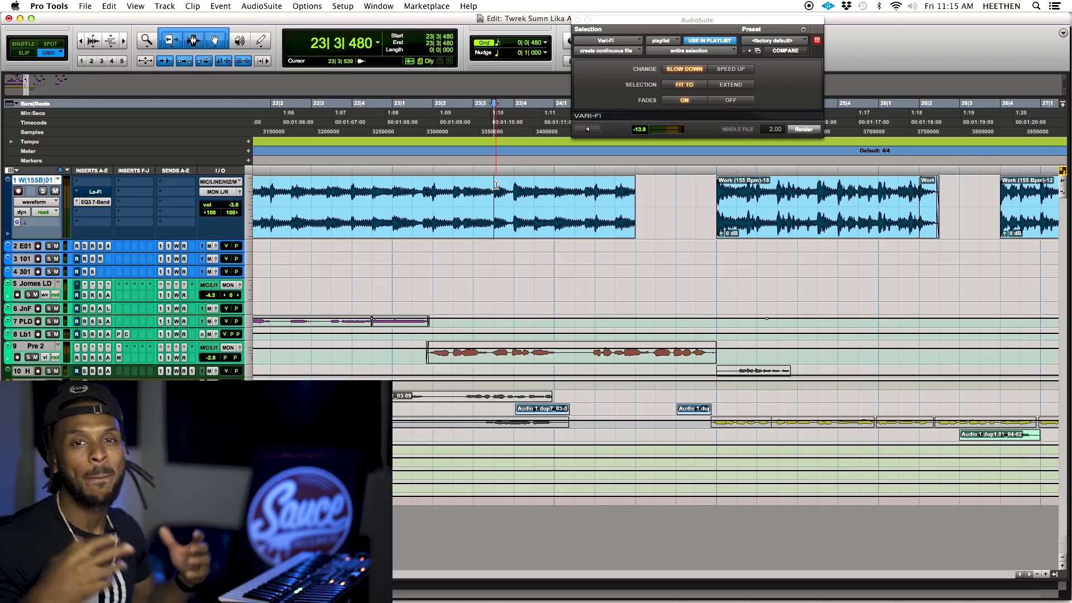
- Set the grid to 1/2 note
click(514, 193)
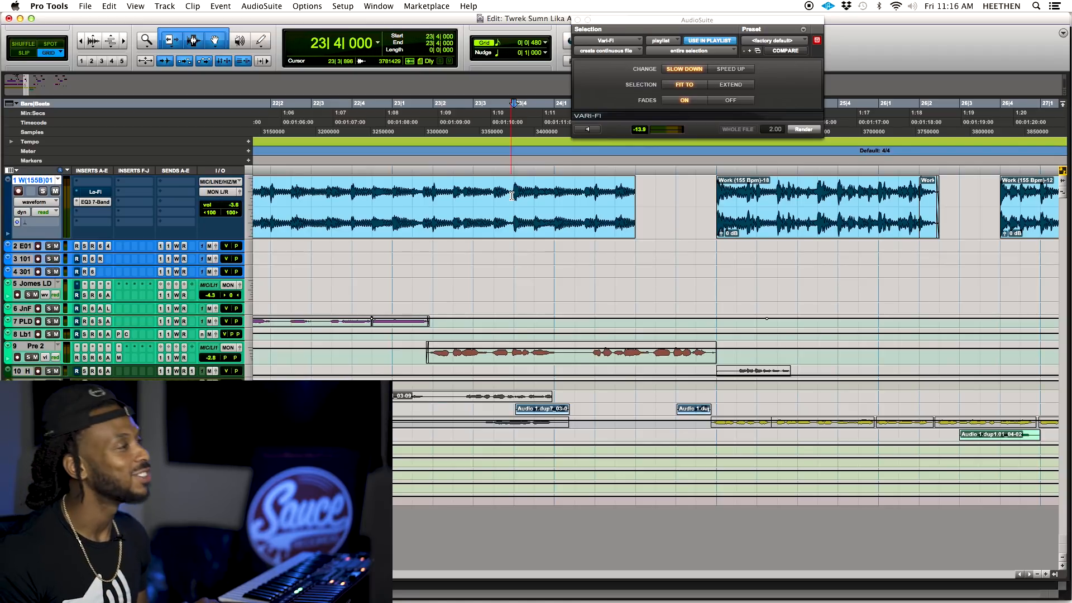
click(520, 40)
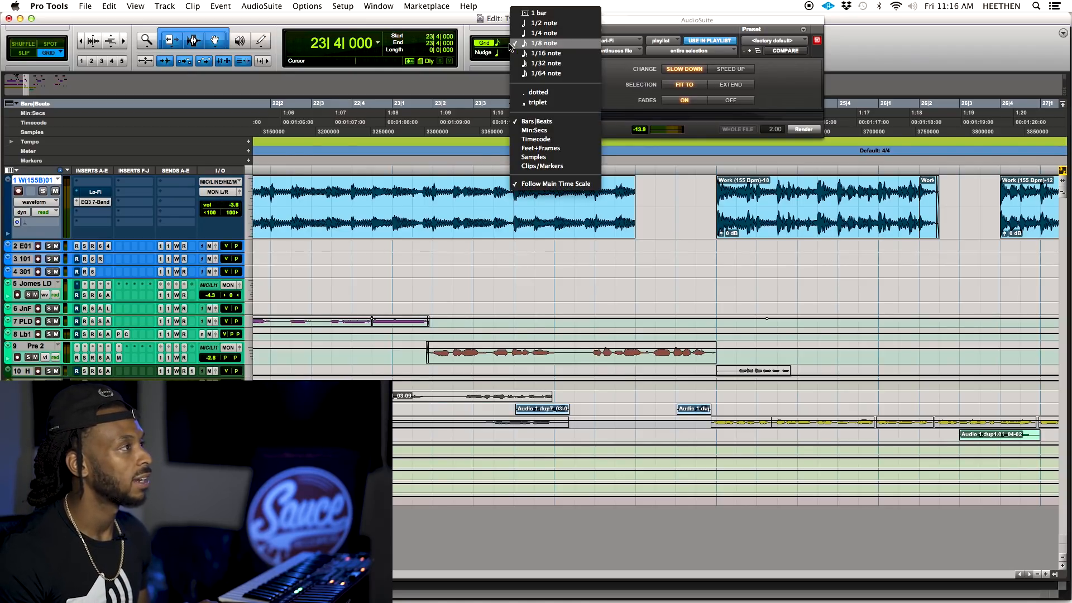
click(528, 22)
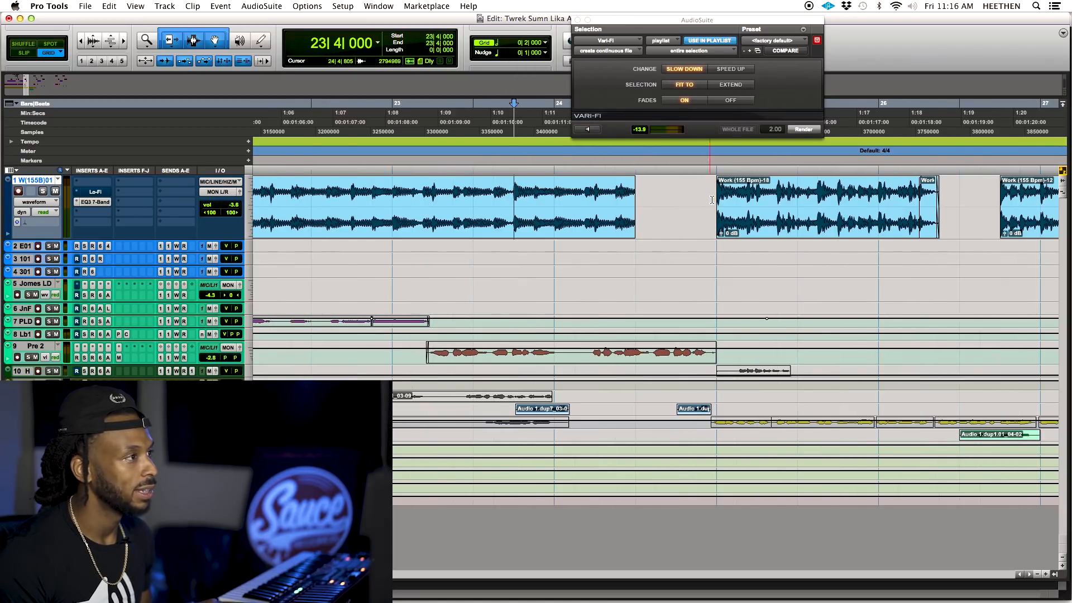
- Extend the beat clip's end to 25|1|000 over the gap and undo the extension
drag(631, 205, 711, 204)
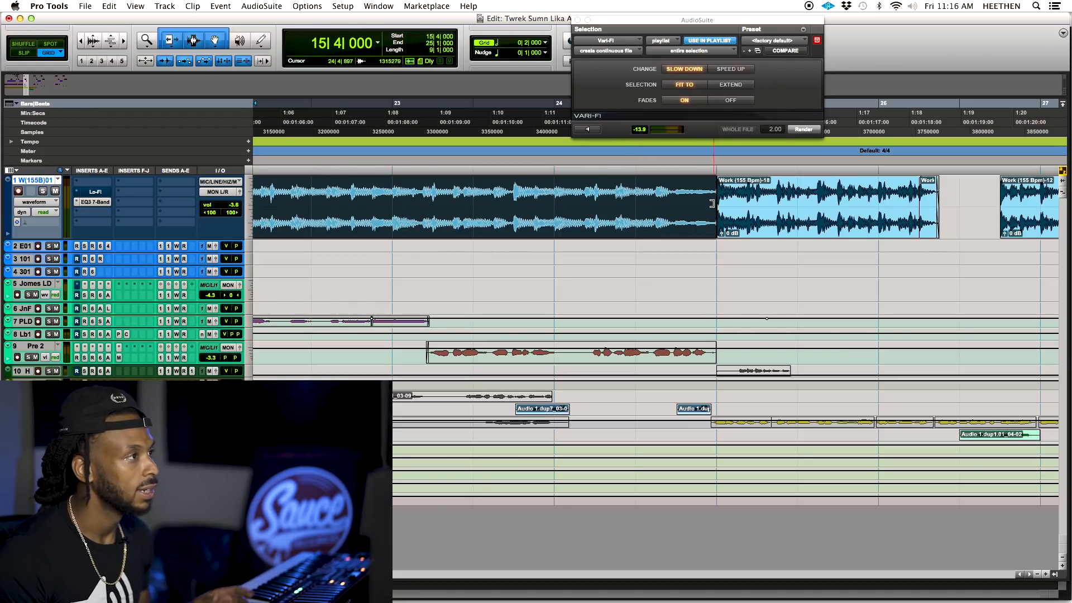
click(632, 198)
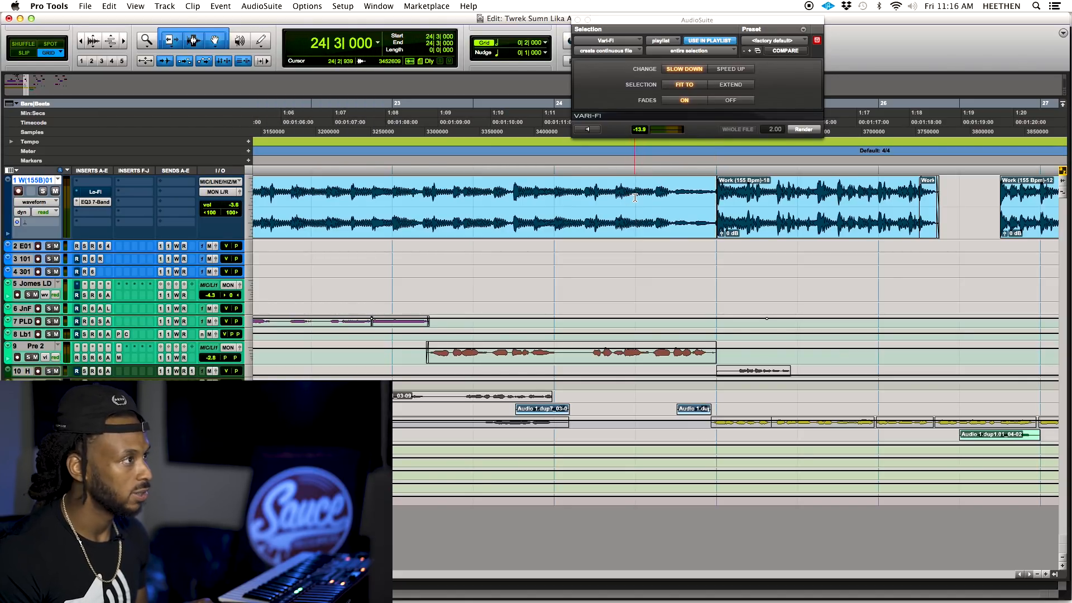
drag(634, 198, 686, 193)
key(super+z)
- Add a short fade-out of about 0|0|047 at the beat clip's end at 24|3|000 and play the transition from 24|1|000
click(512, 190)
key(space)
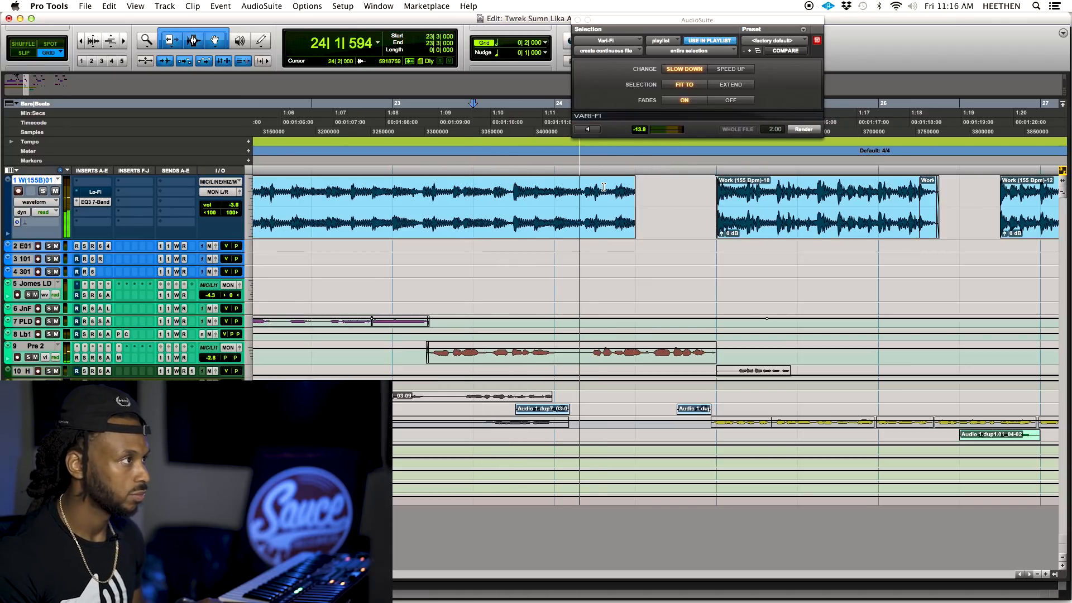
key(space)
click(633, 179)
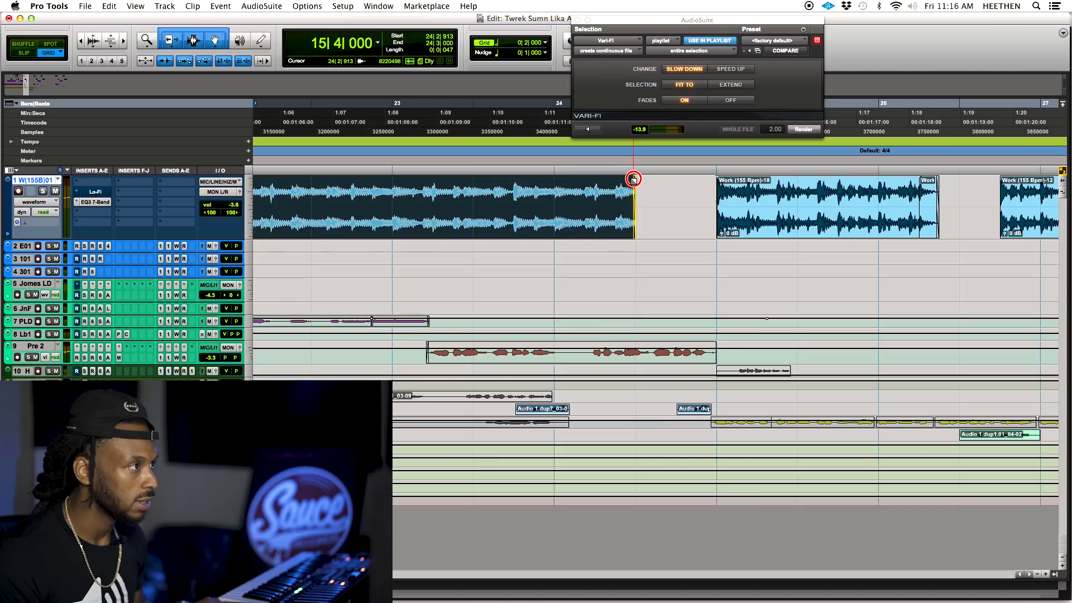
click(530, 188)
key(space)
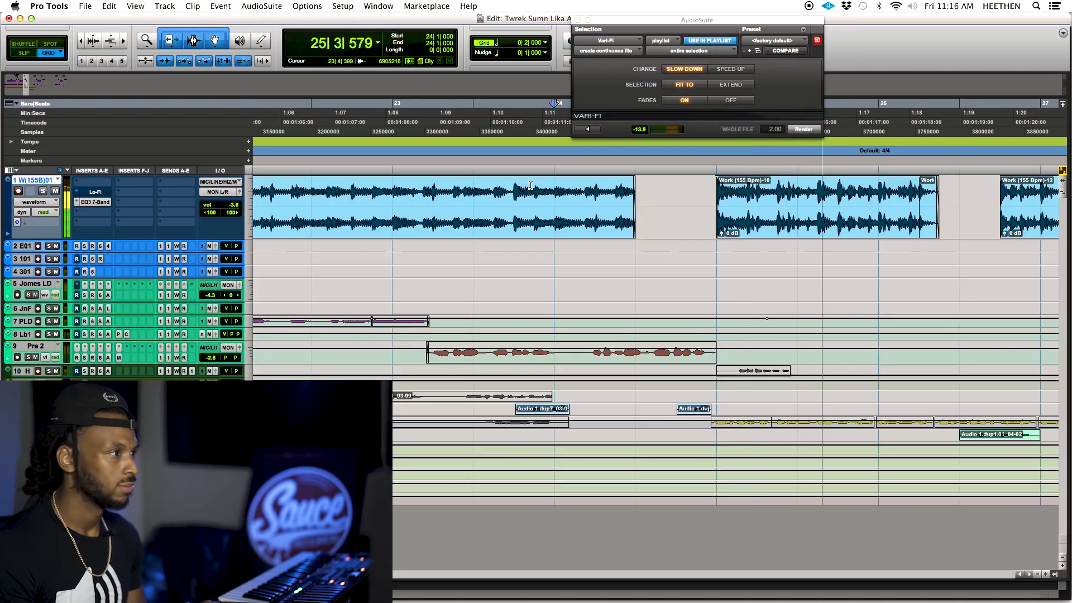
key(space)
- Play the half-bar gap and the following drop from 23|1|000
click(429, 192)
key(space)
key(r)
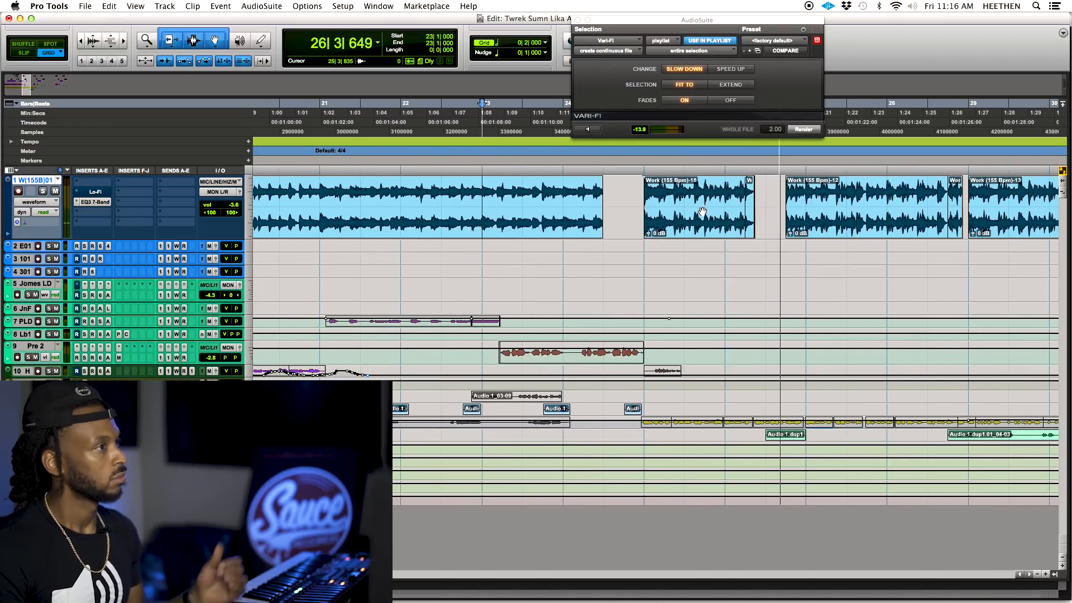
key(space)
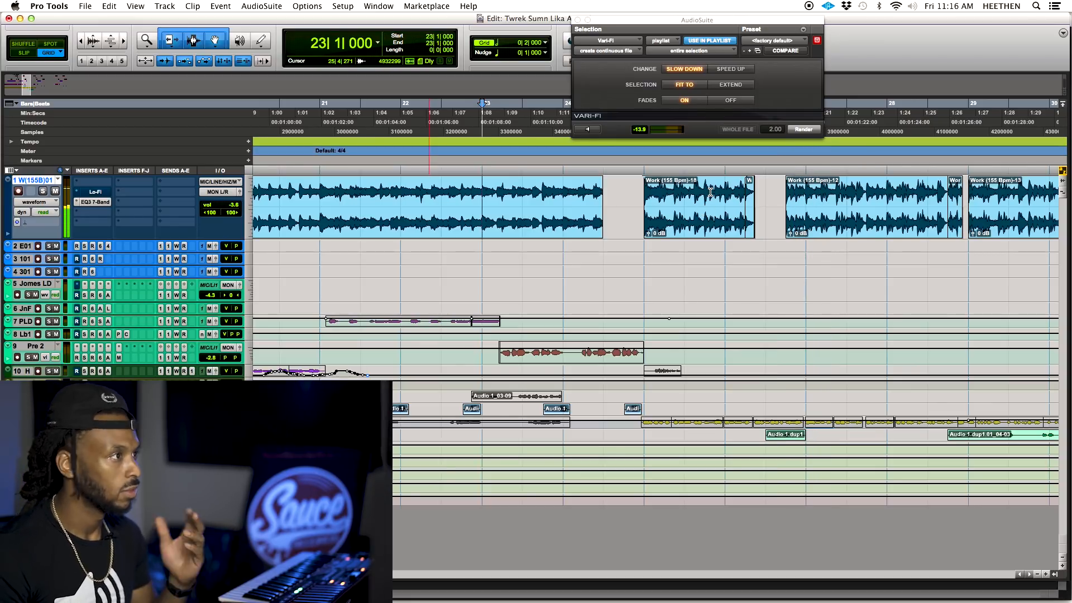
- Examine the short slowed-down beat clip starting at 26|2|000 before the next gap
click(710, 192)
key(super+bracketright)
key(super+bracketright)
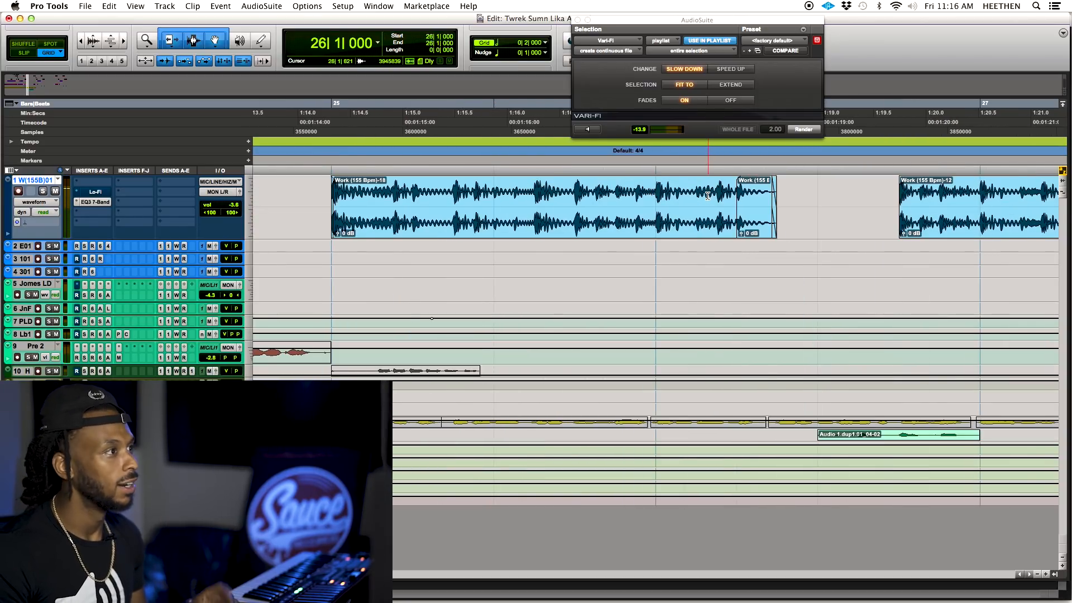
scroll(687, 201, right, 2)
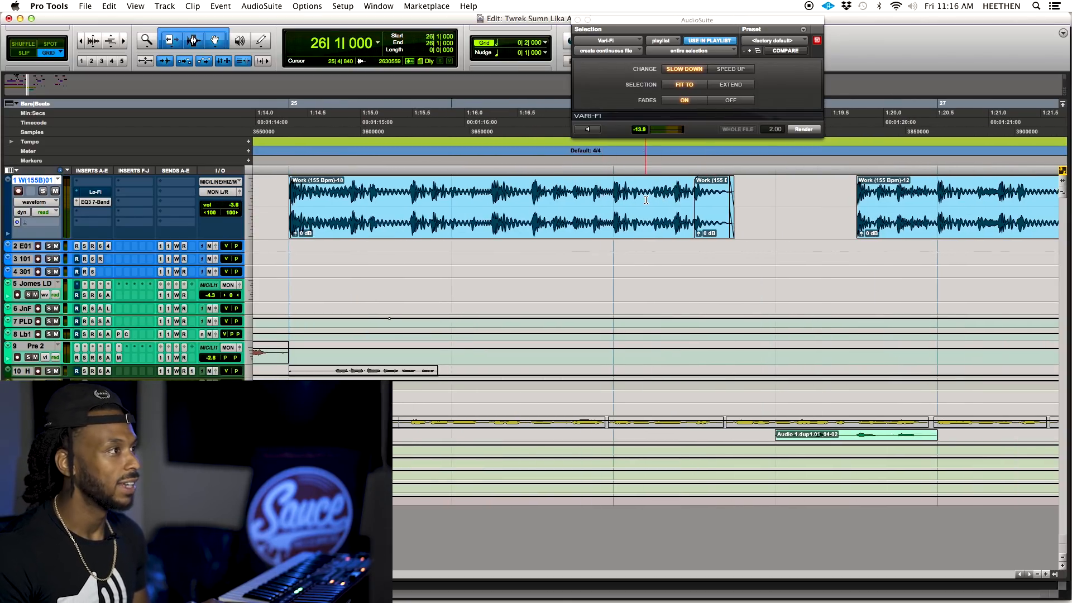
click(712, 222)
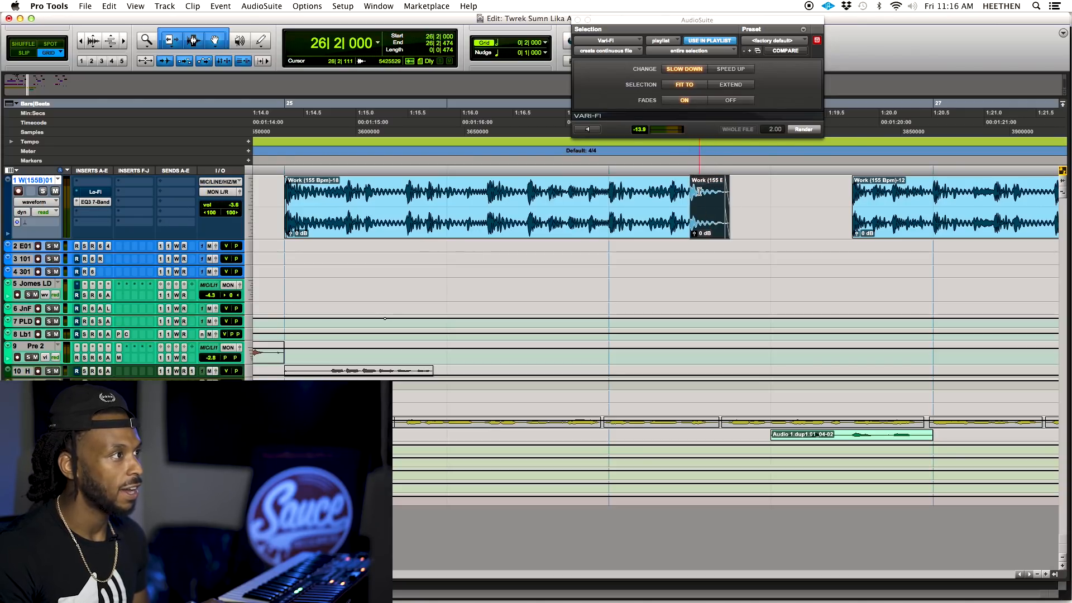
- Solo the instrumental track, play the slow-down from 26|1|000, and turn the solo off
click(609, 200)
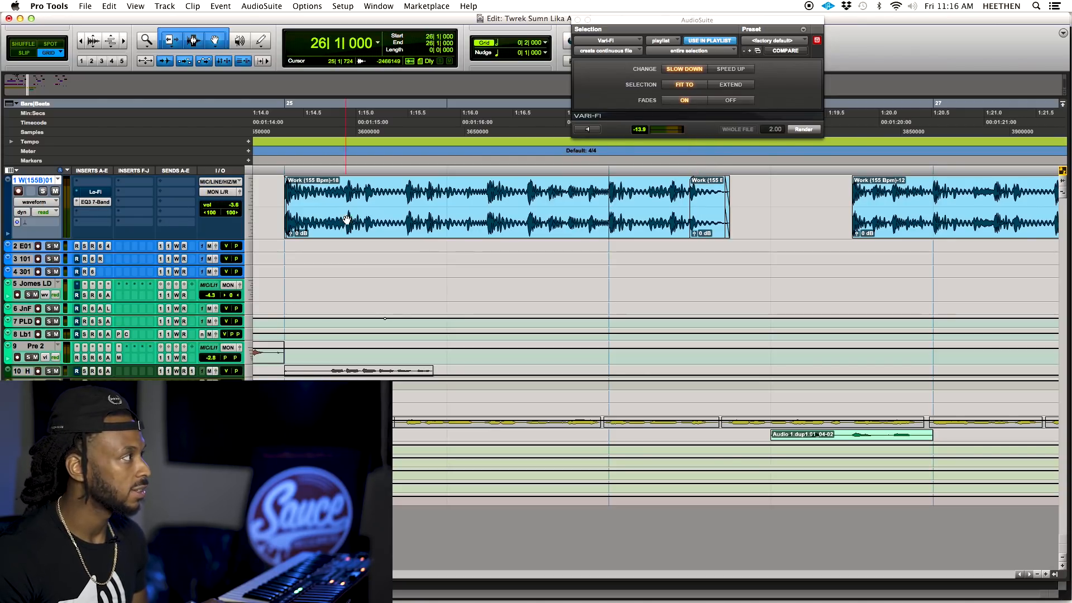
click(45, 191)
key(space)
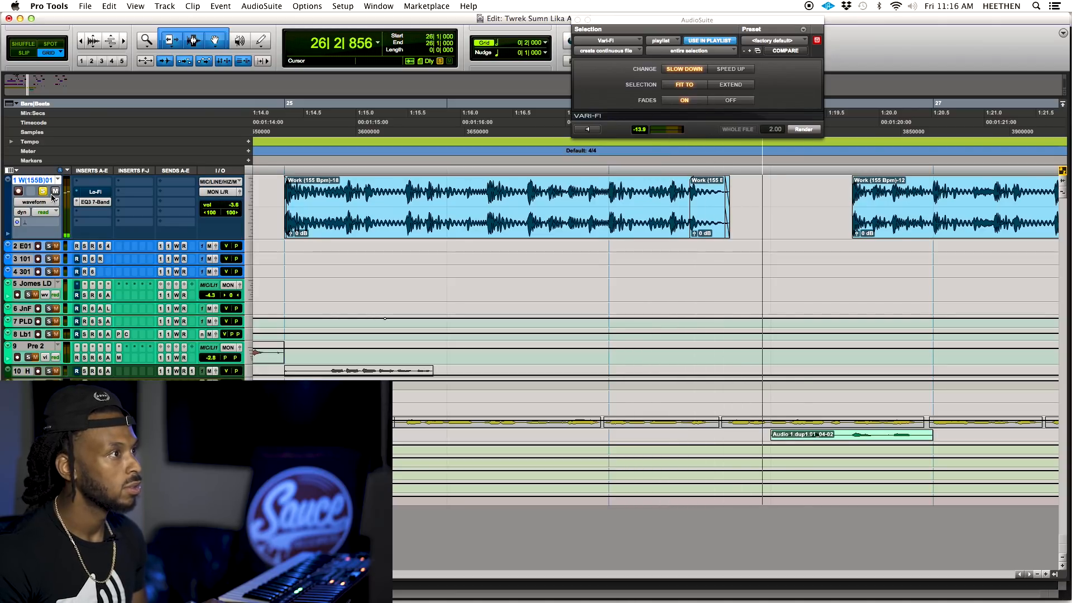
key(space)
click(50, 194)
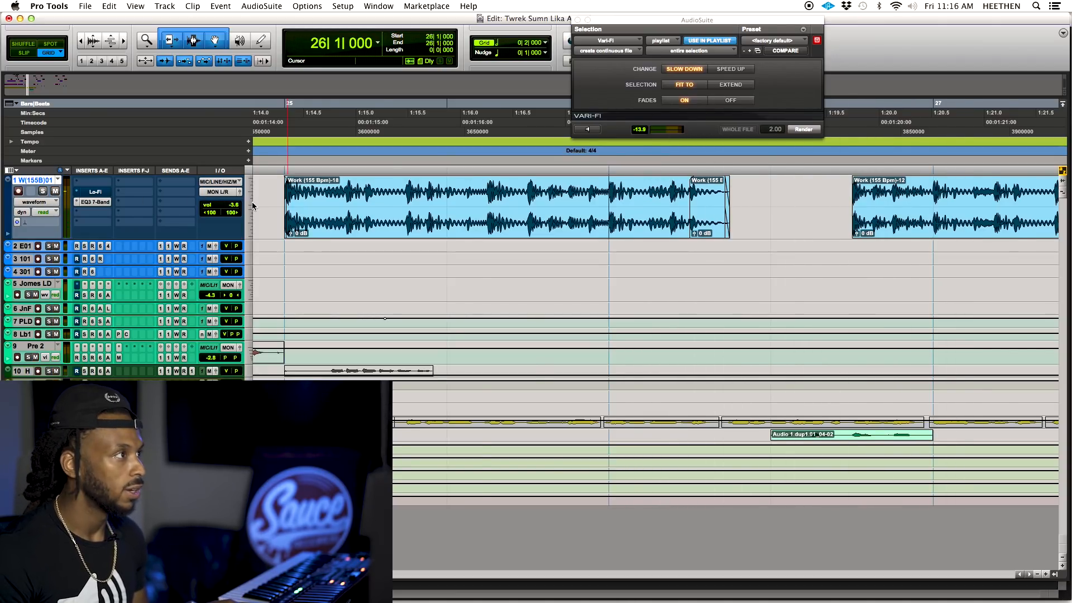
key(r)
key(r)
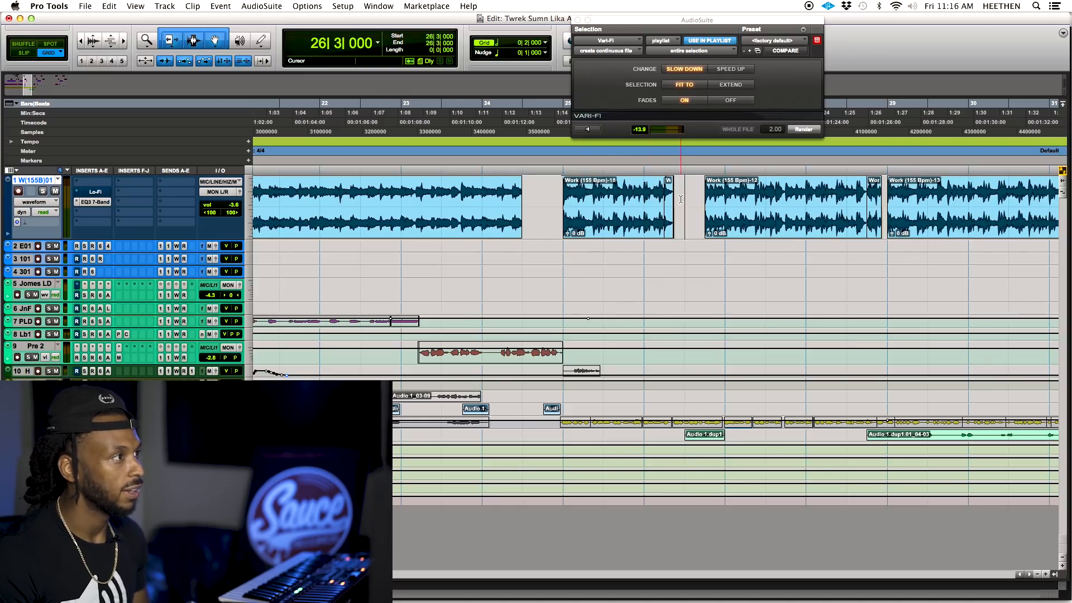
- Play the slowed-down clip, the gap and the following drop from 26|1|000
key(t)
key(t)
key(r)
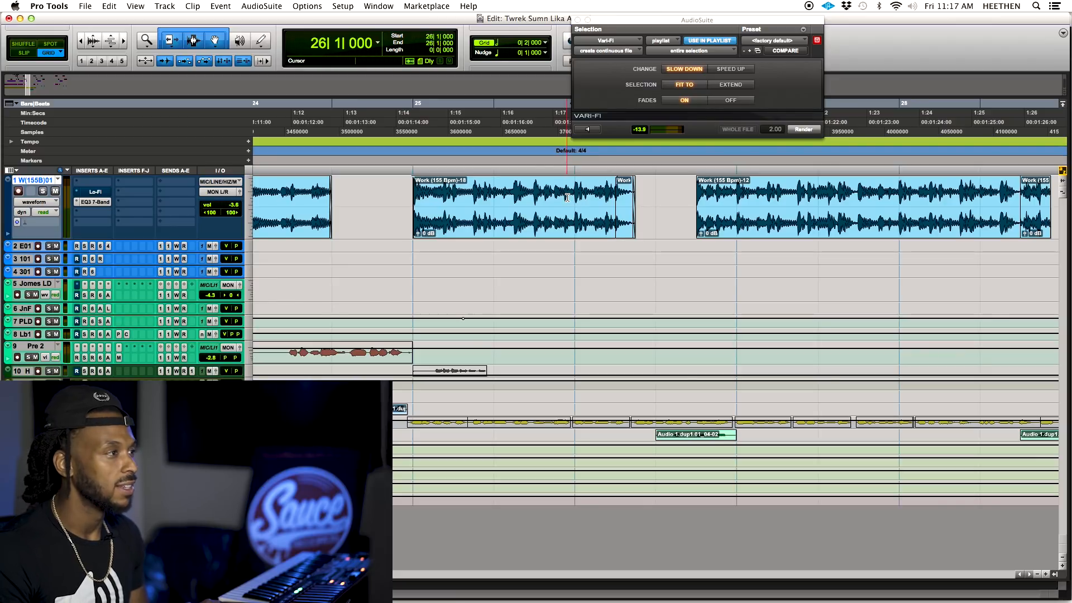
key(space)
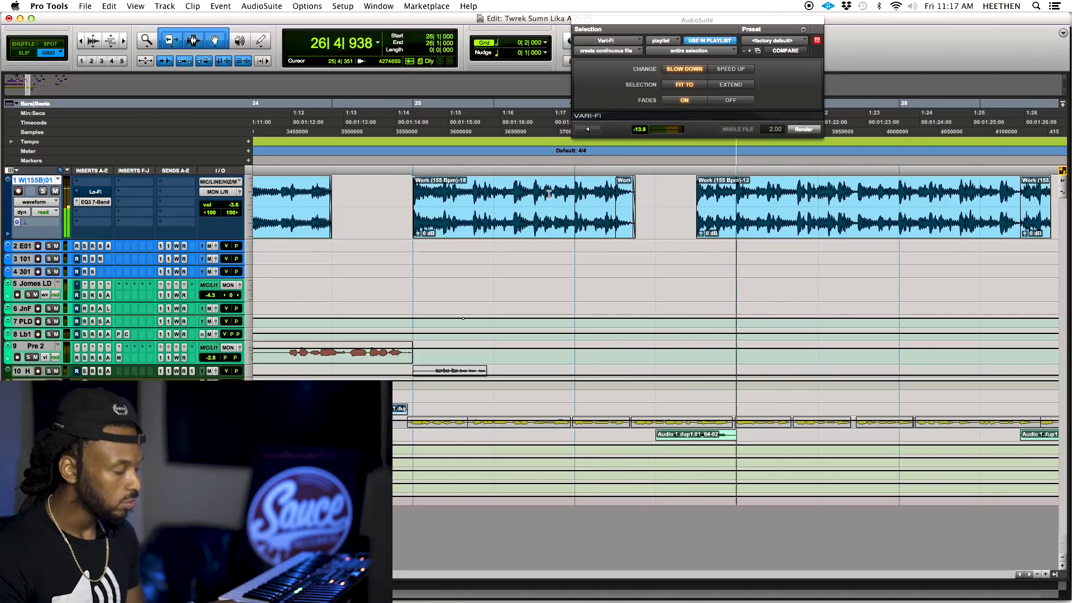
key(r)
key(r)
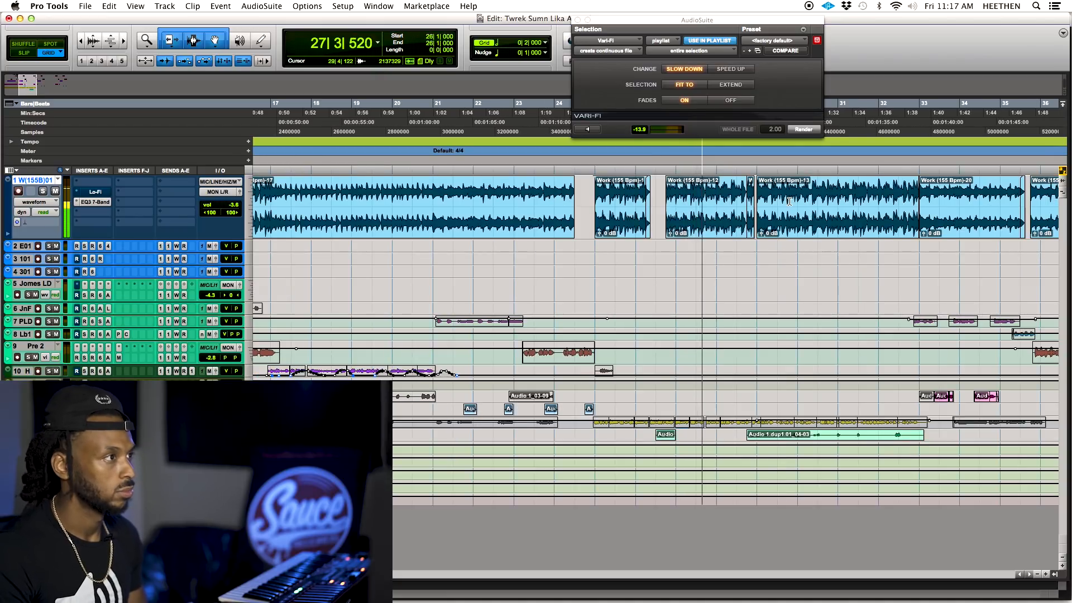
- Play the soloed instrumental from 28|1|000 across the short clip and gap before bar 29
key(t)
key(t)
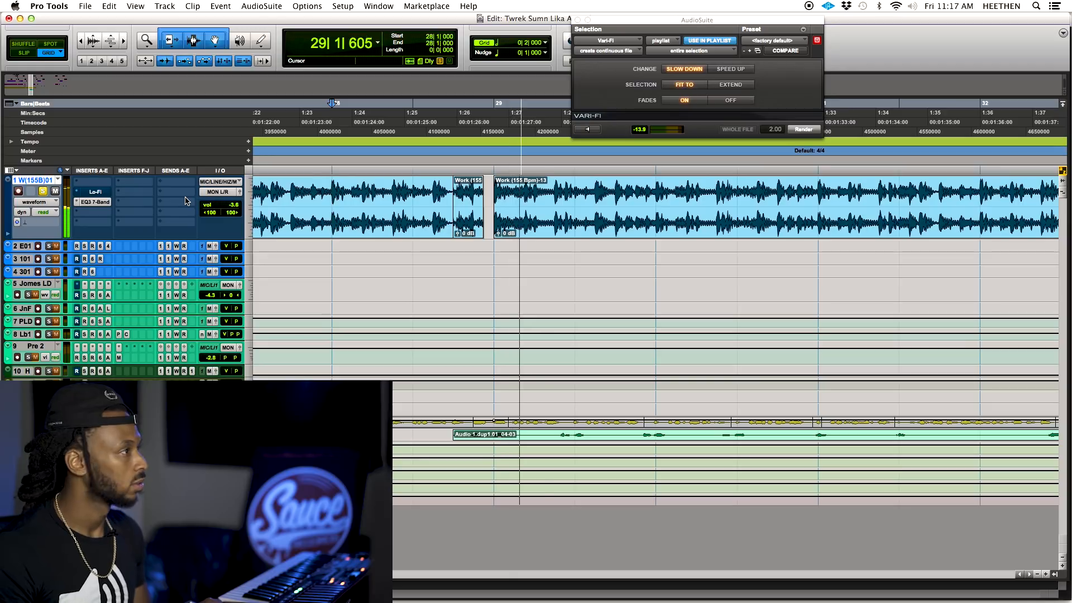
key(space)
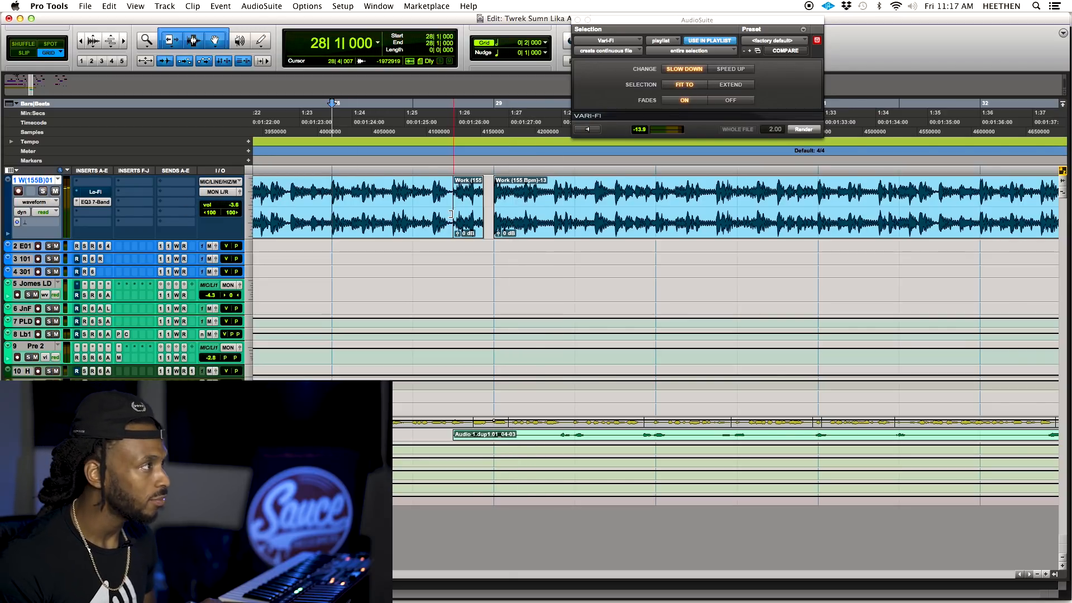
- Restore the continuous original beat between 28|4|000 and 29|1|000 in place of the short clip and gap, and play it from 28|1|000
click(474, 212)
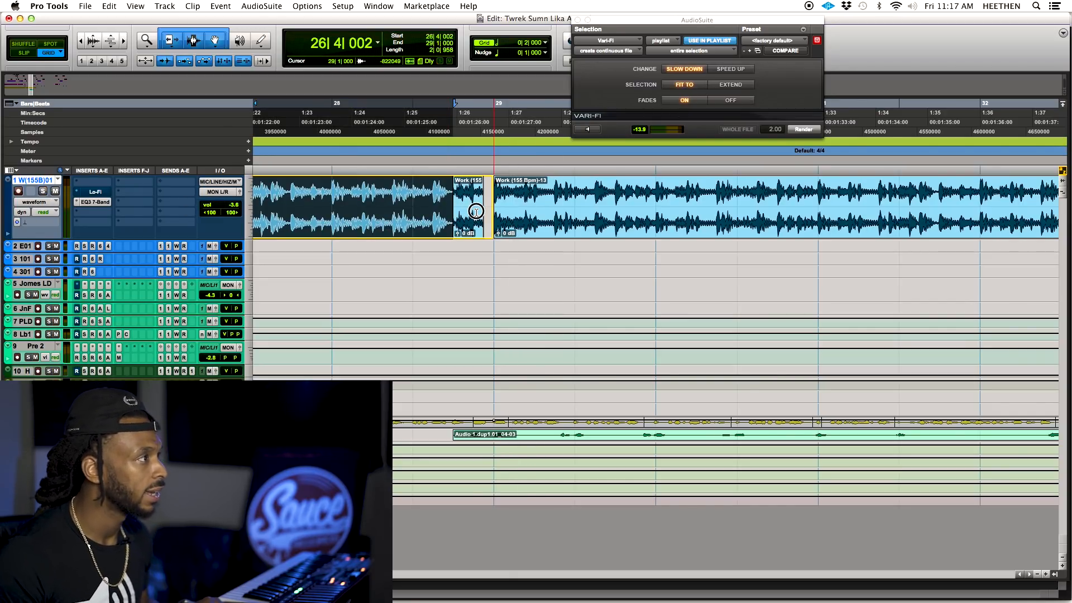
drag(476, 211, 476, 213)
click(337, 201)
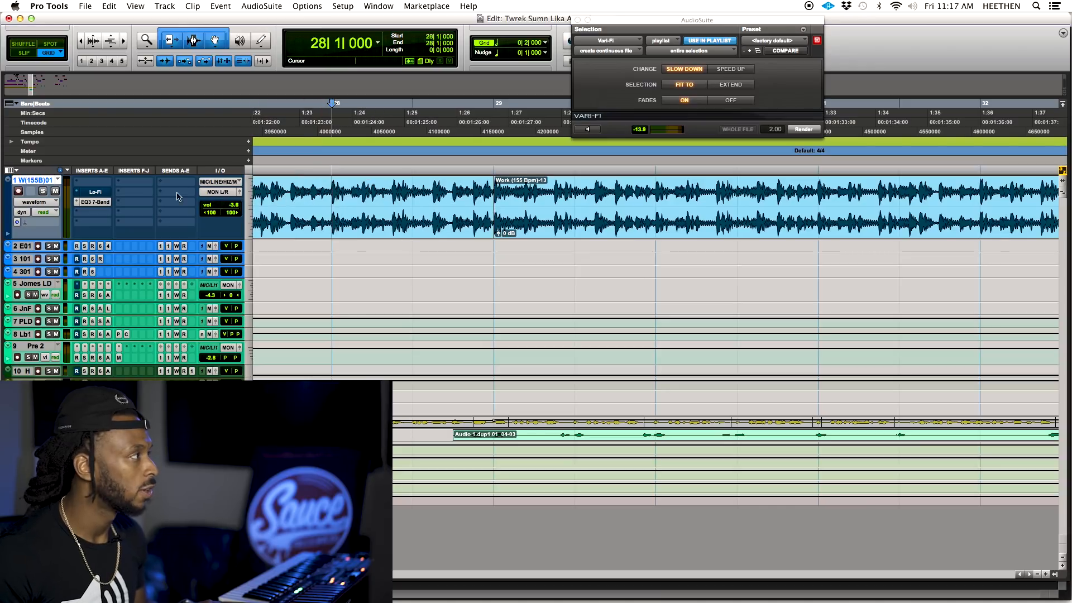
key(space)
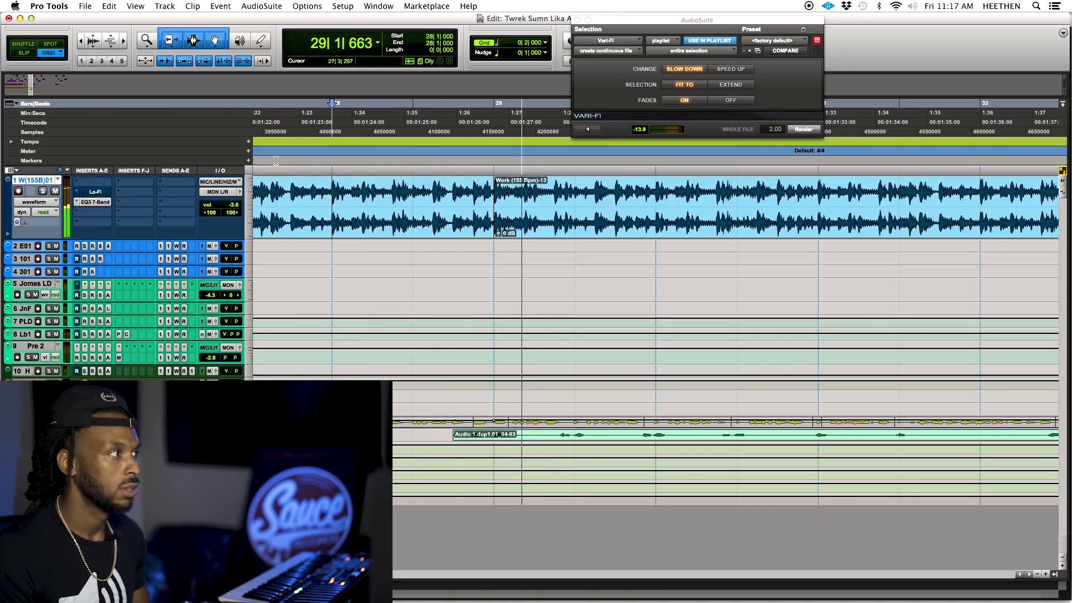
key(space)
- Set the grid to 1/16 note and delete the beat from 28|4|720 to 29|1|000
click(527, 43)
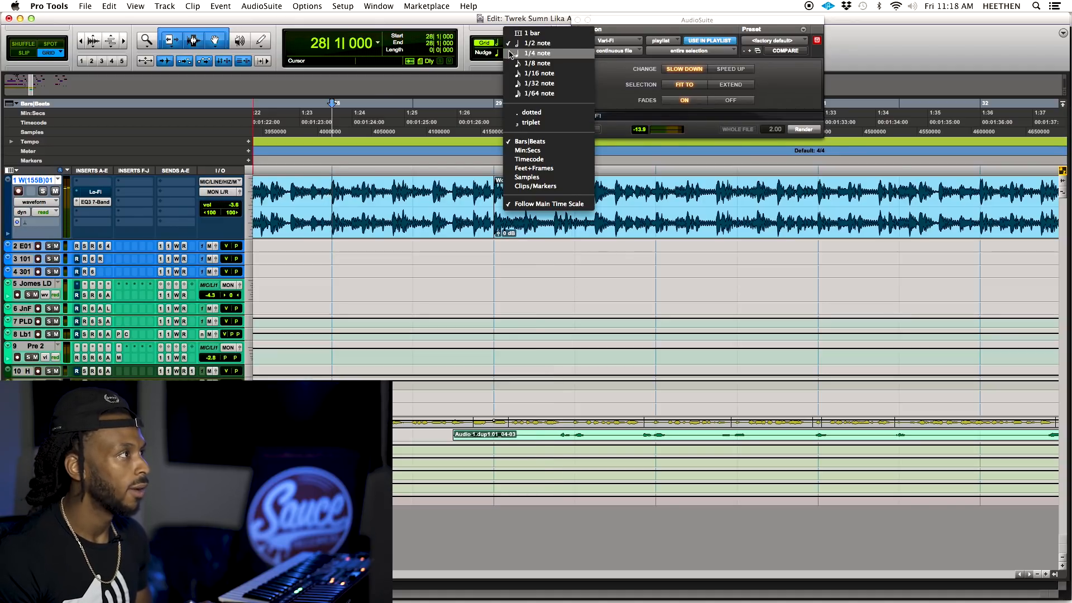
click(511, 64)
click(486, 190)
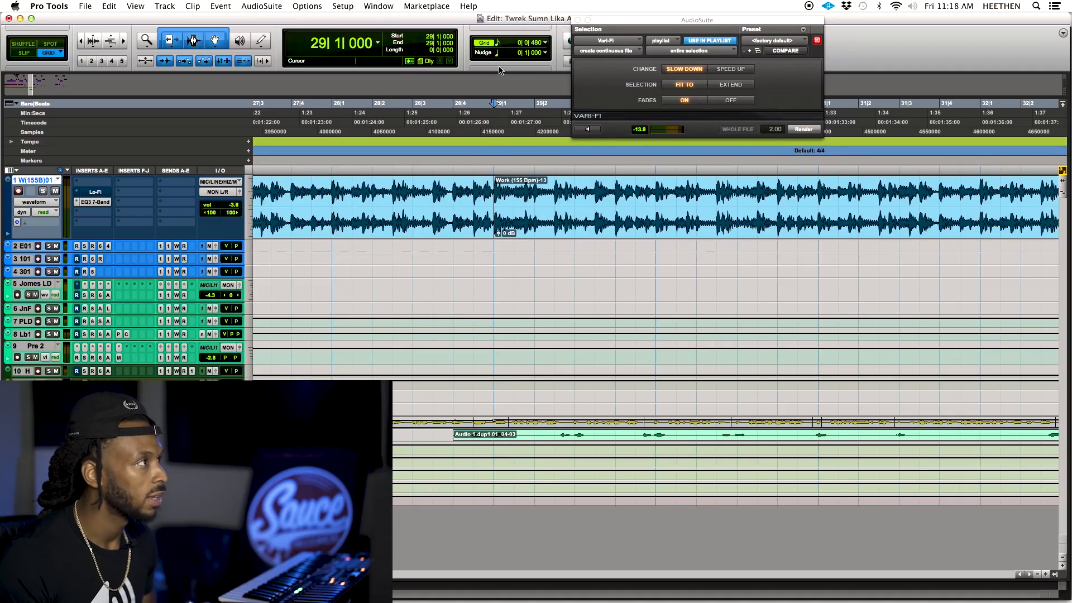
click(505, 43)
click(539, 53)
drag(494, 189, 489, 190)
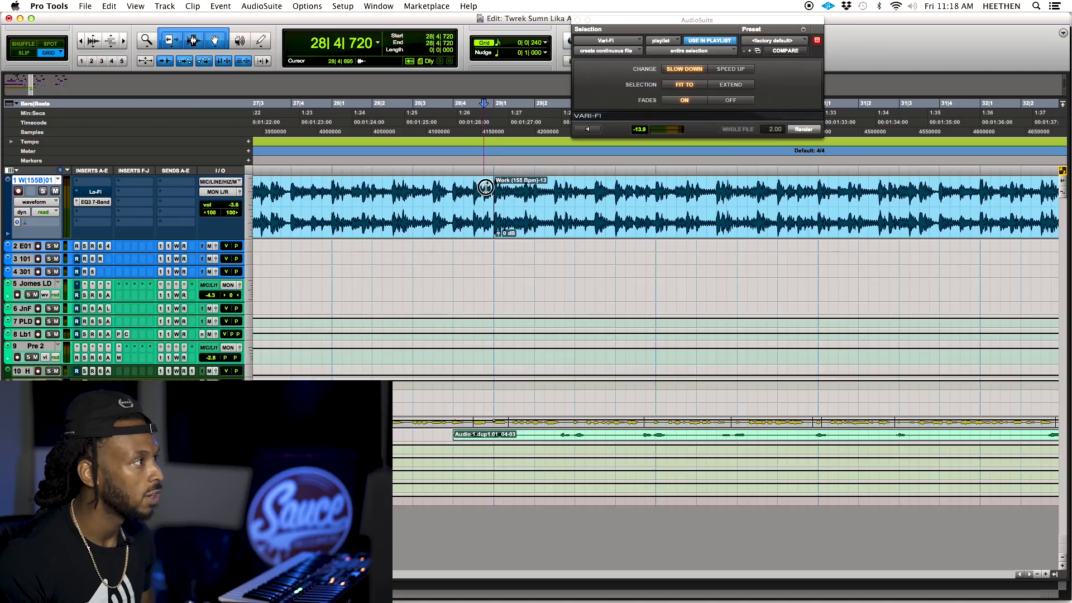
key(Delete)
- Play the new gap before bar 29, starting from 28|4|000 and again from 28|2|000
click(452, 195)
key(space)
key(space)
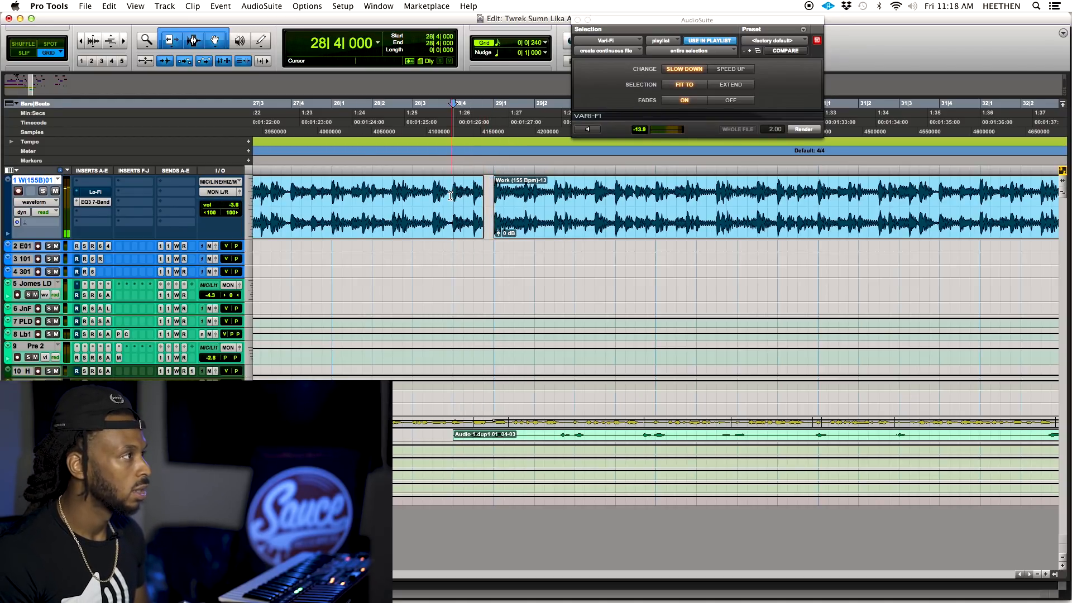
key(space)
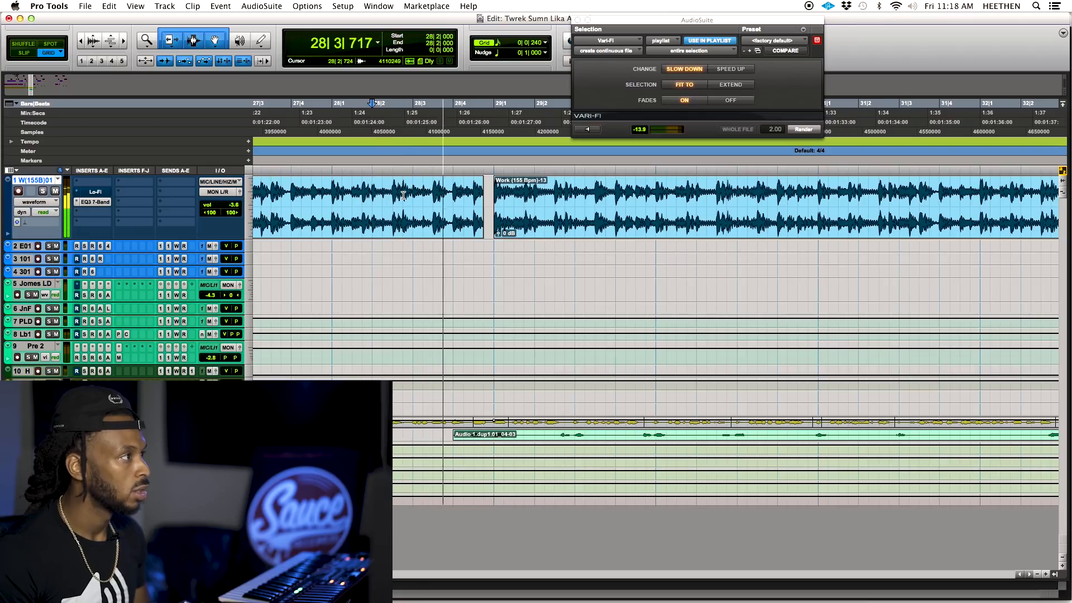
- Select the beat slice from 28|4|000 to 28|4|720 and open the AudioSuite Reverse processor
drag(450, 199, 479, 203)
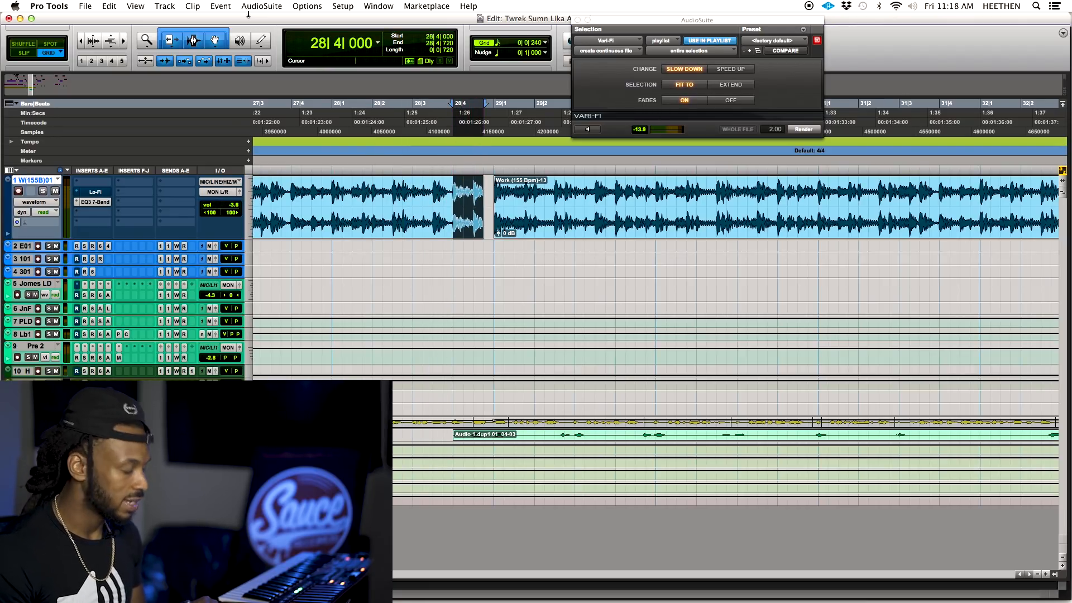
click(452, 199)
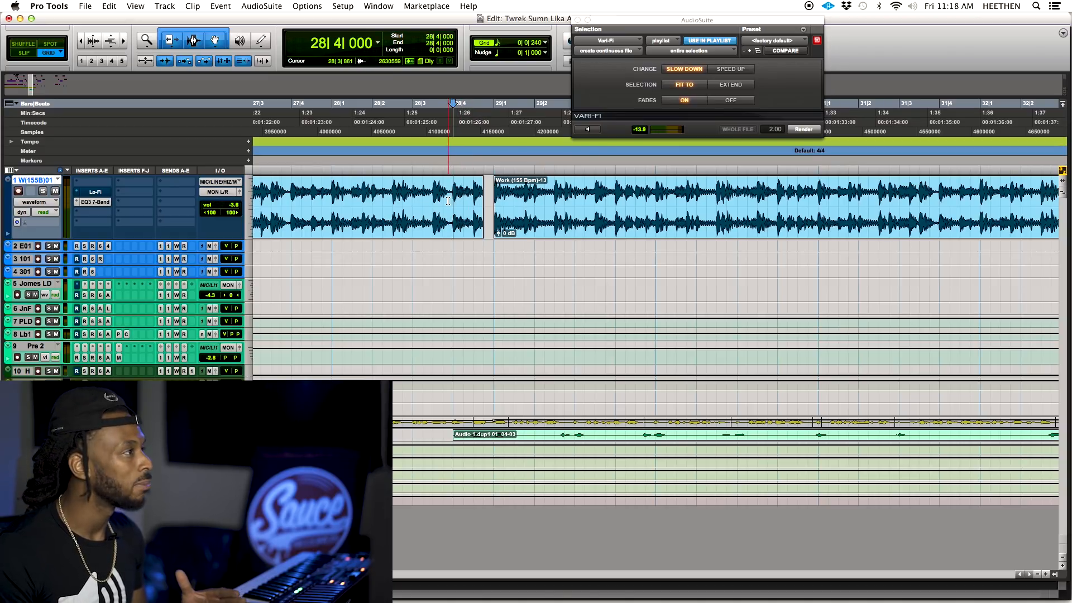
click(382, 204)
drag(424, 201, 484, 206)
click(376, 198)
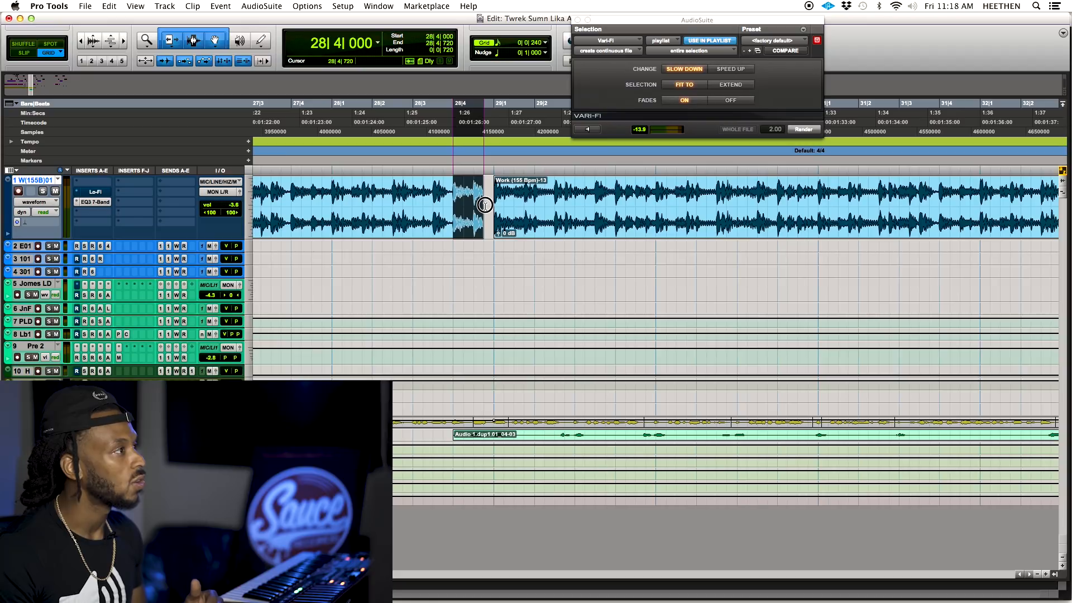
click(255, 7)
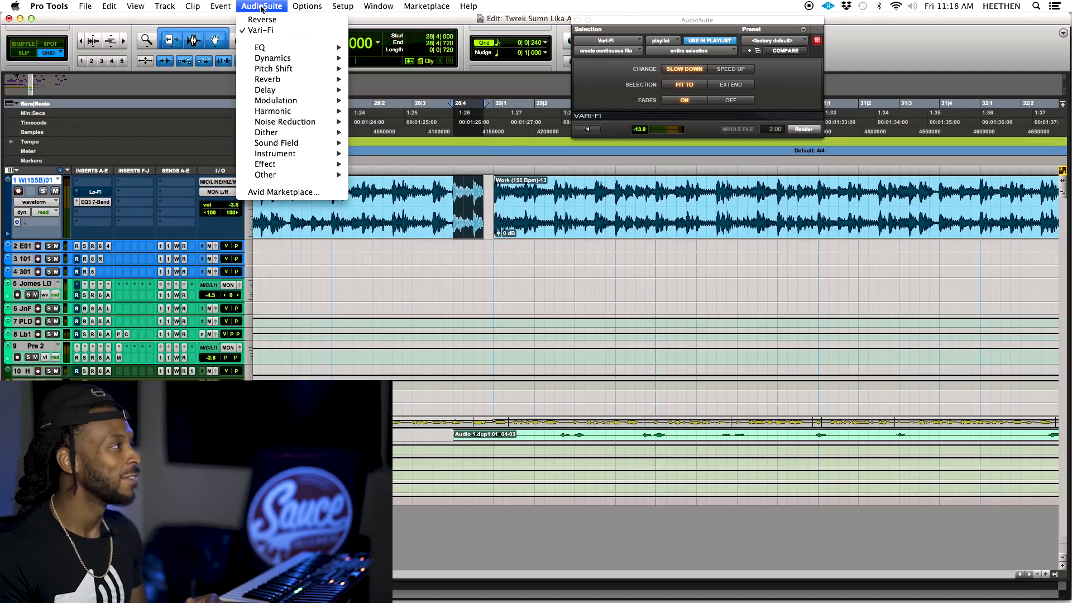
mouse_move(301, 178)
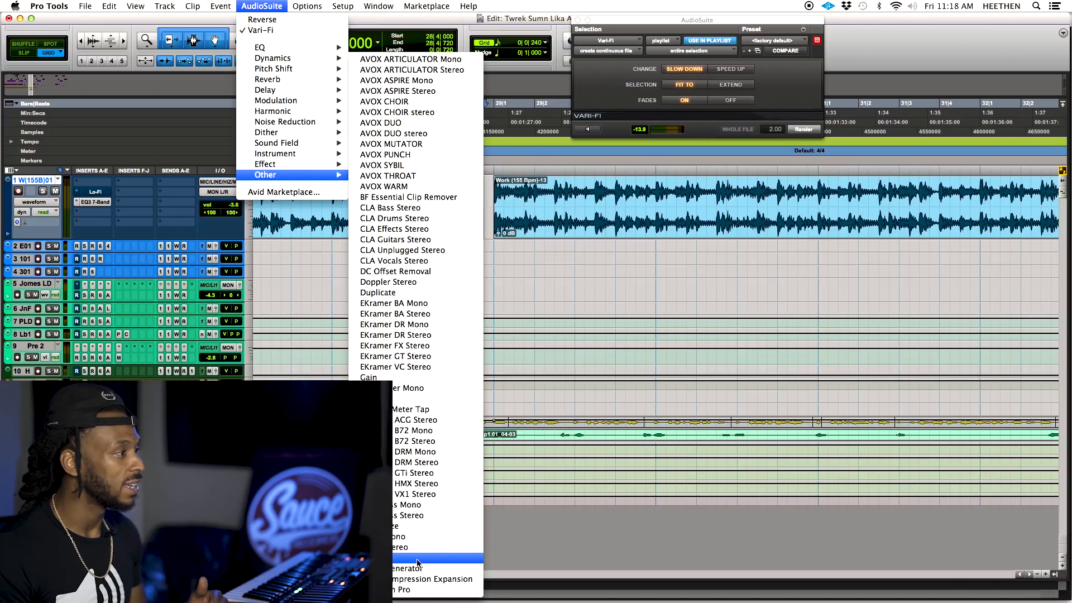
click(415, 526)
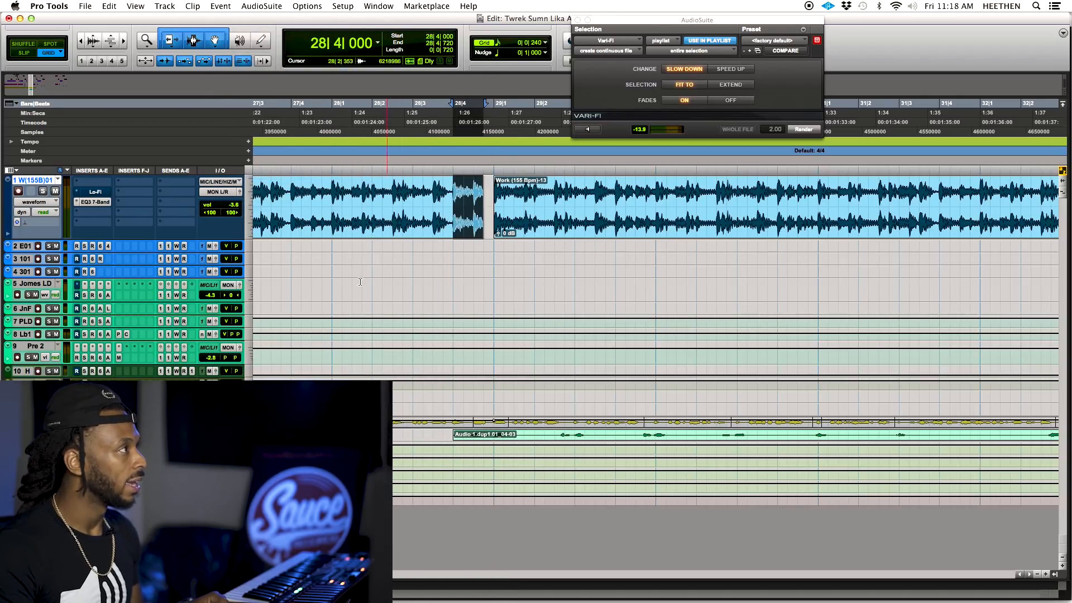
click(257, 6)
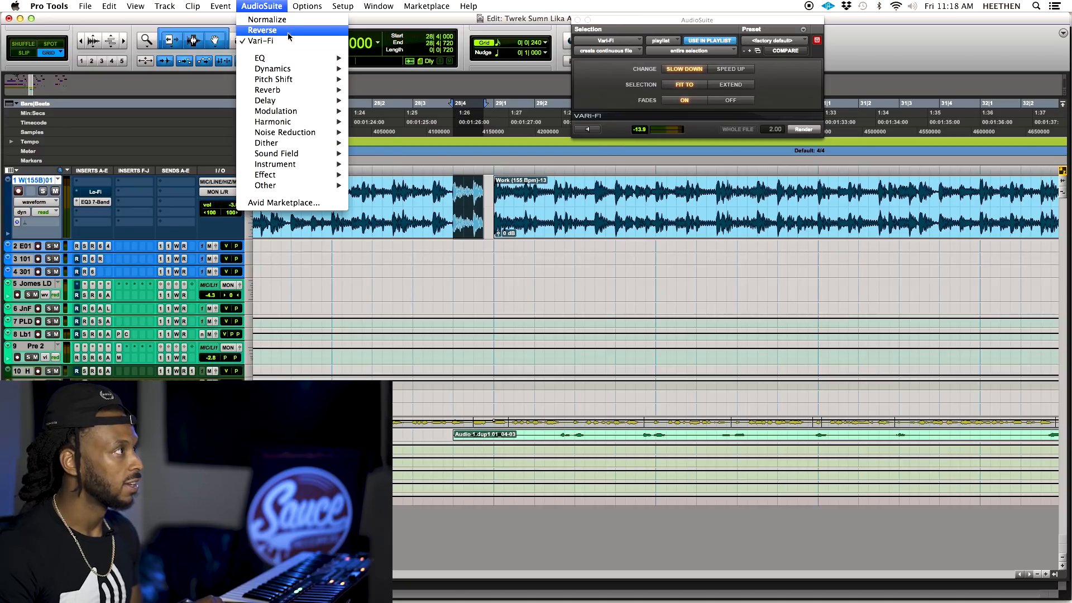
click(290, 30)
- Play the unprocessed beat leading into the gap from 28|2|720
click(393, 192)
click(401, 184)
key(space)
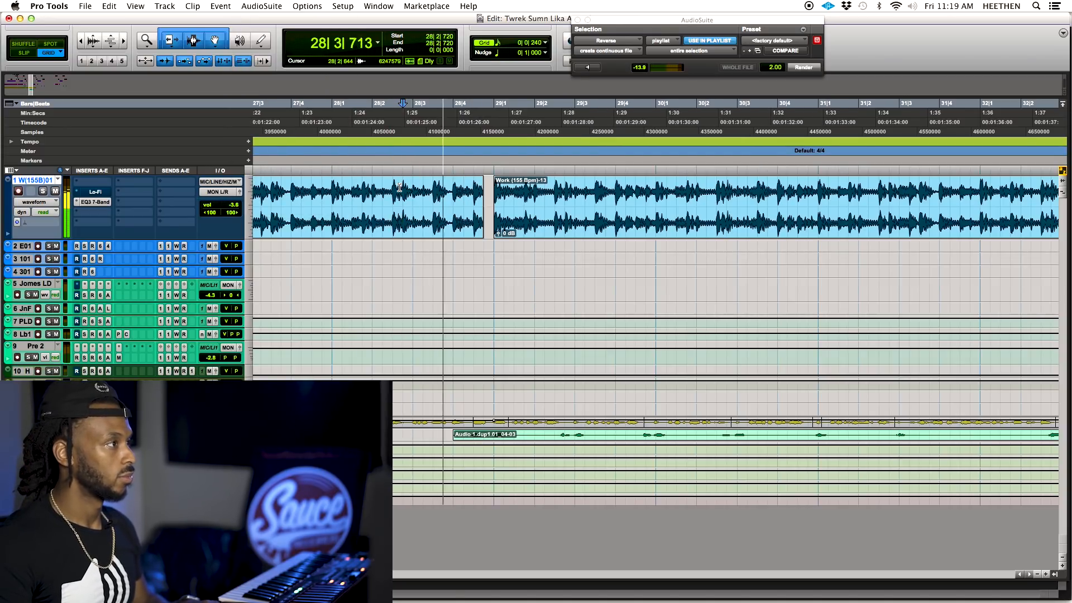
key(space)
- Reselect the beat slice from 28|4|000 to 28|4|720, preview the Reverse effect and render it in the playlist
click(449, 193)
drag(446, 197, 478, 194)
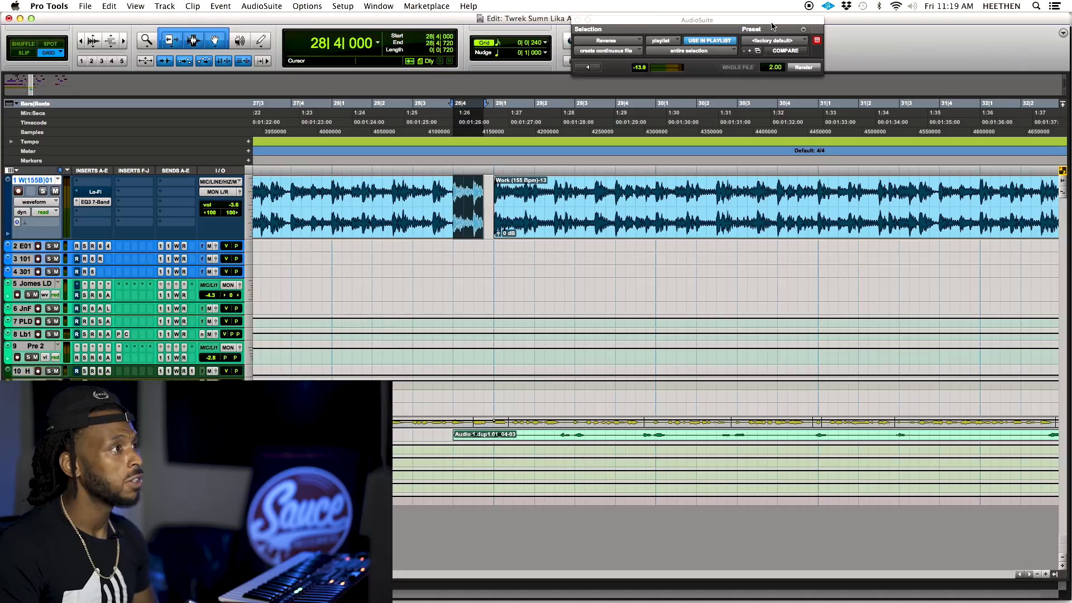
drag(772, 26, 662, 266)
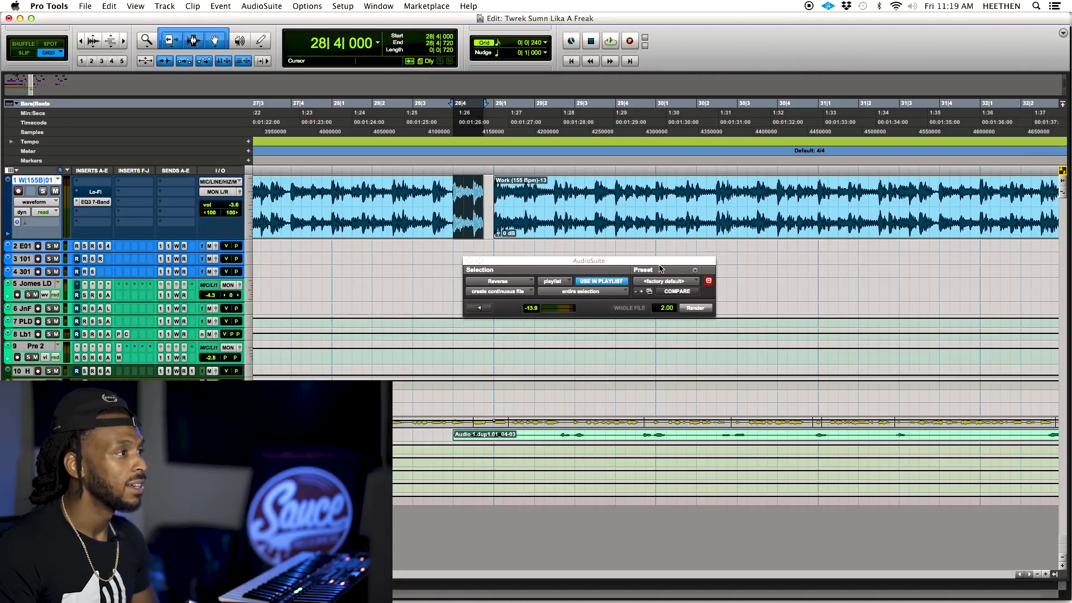
click(693, 315)
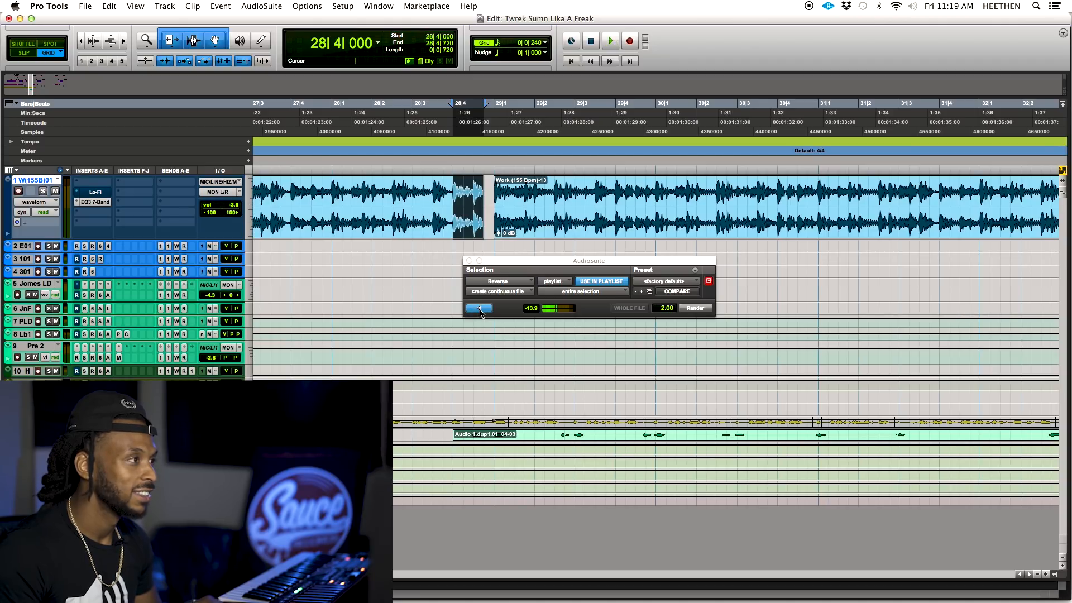
click(478, 307)
click(692, 310)
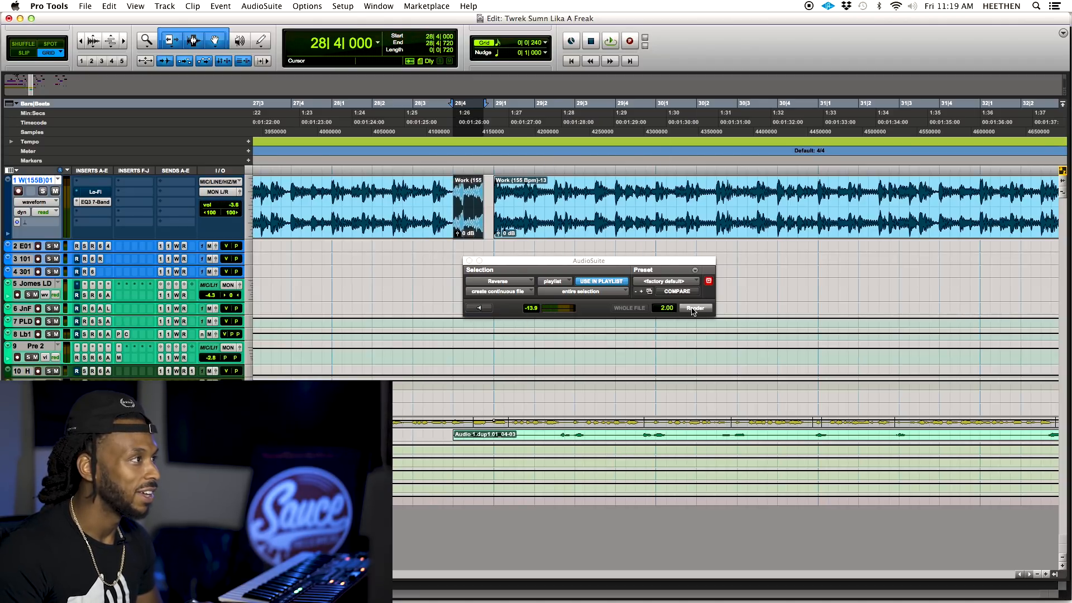
- Play the beat from 28|1|720 into the reversed slice, moving the Reverse window clear of the clips
click(383, 184)
key(space)
key(space)
click(369, 188)
key(space)
drag(498, 264, 642, 316)
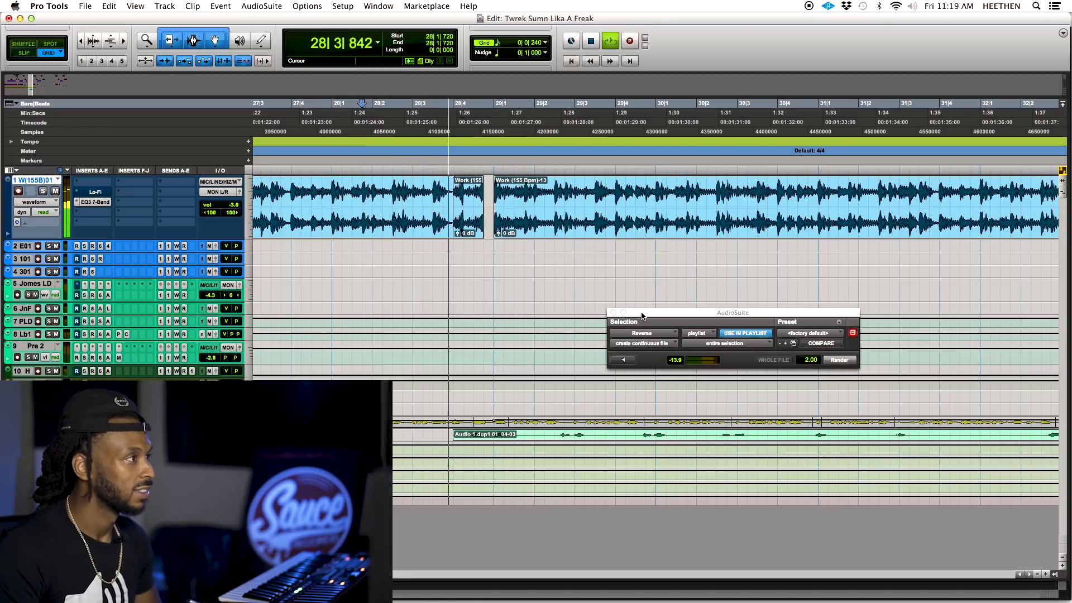
key(space)
- Replay the reversed slice and the following drop from 28|2|240 and from 28|3|240
click(386, 186)
key(space)
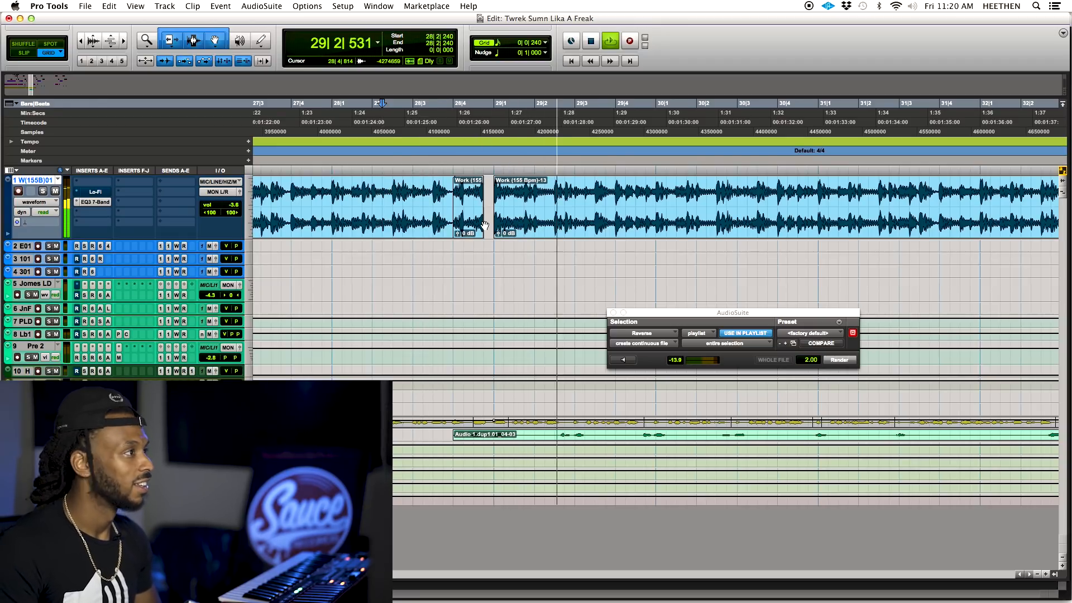
key(space)
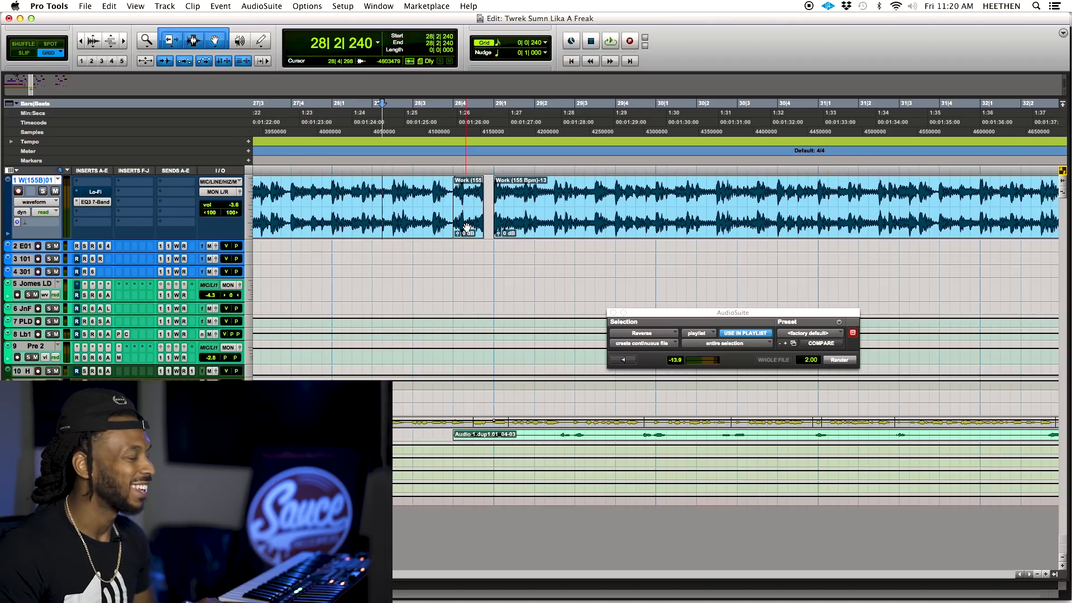
click(421, 199)
key(space)
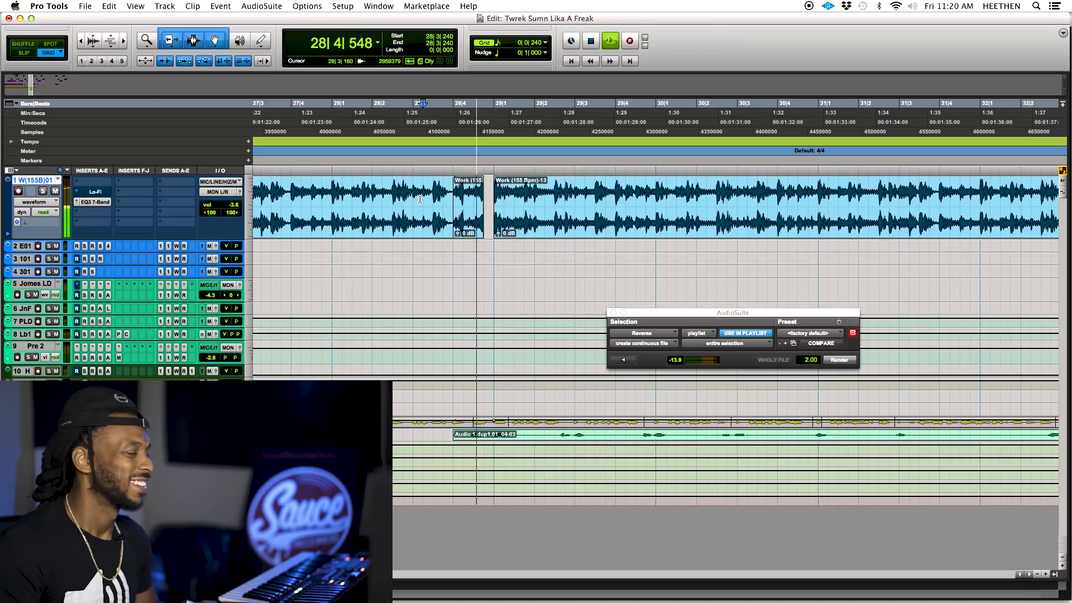
key(space)
- Add a short crossfade where the reversed clip begins at 28|4|000 and play the transition from 28|3|000
drag(452, 234, 455, 230)
click(401, 194)
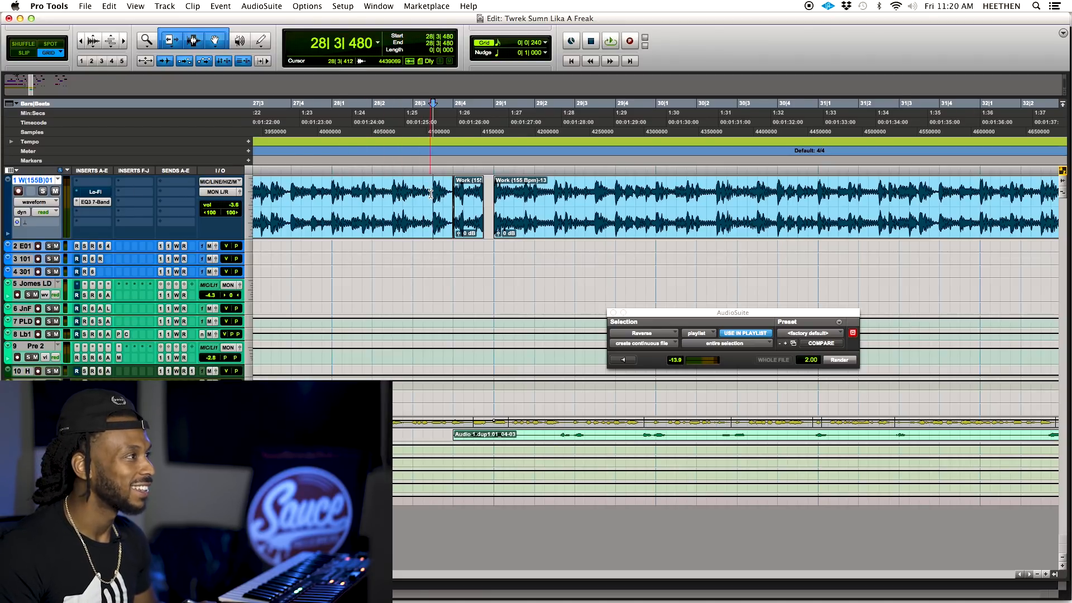
key(space)
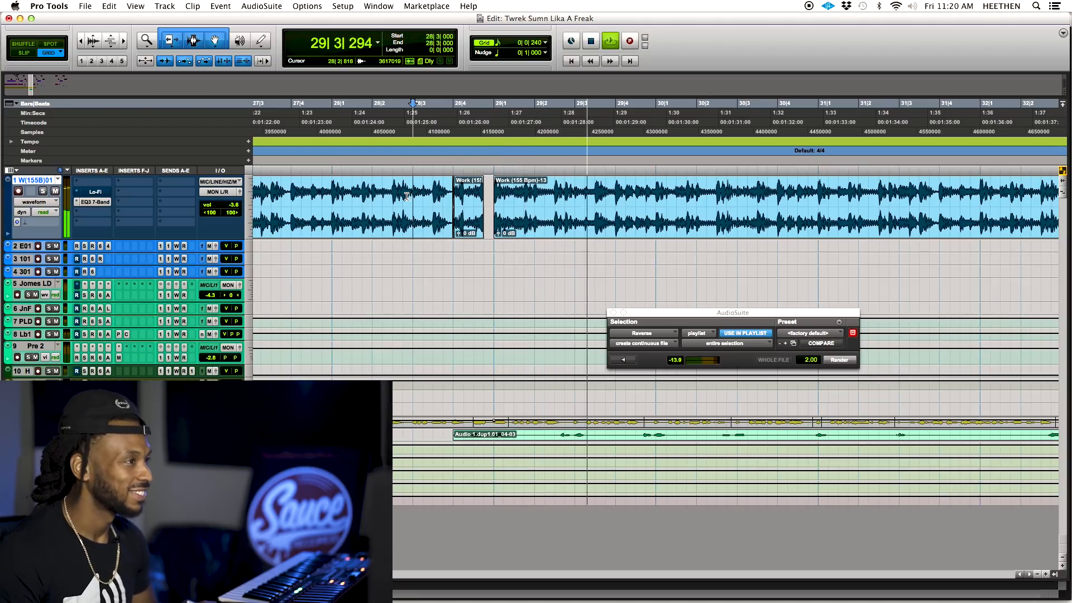
click(613, 312)
key(space)
- Play the reversed transition into bar 29 from 28|2|480 and view it within the wider arrangement
key(r)
key(r)
key(r)
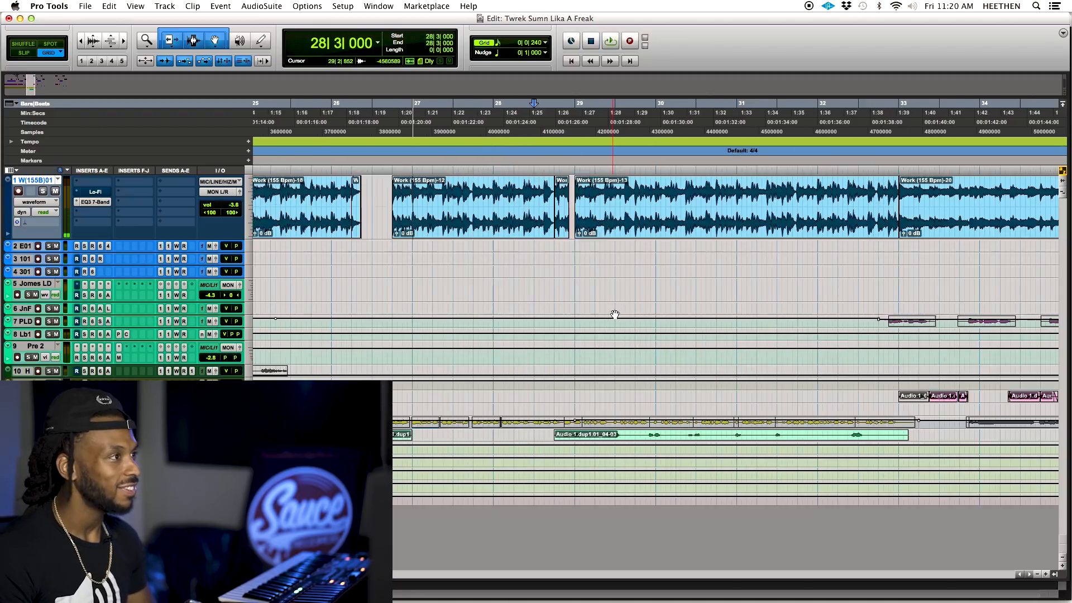
key(t)
key(t)
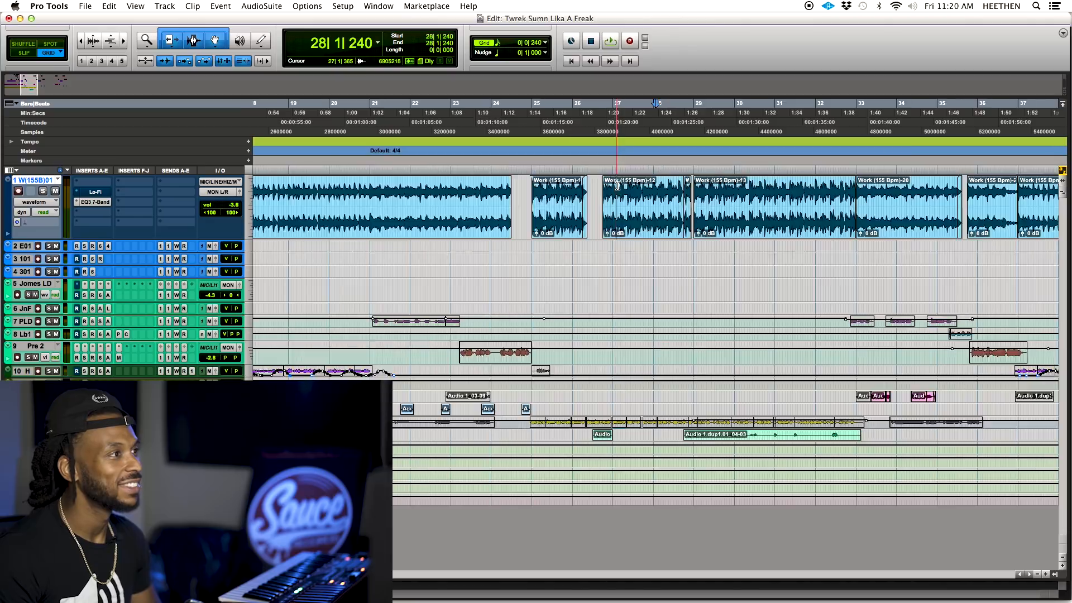
click(710, 190)
key(space)
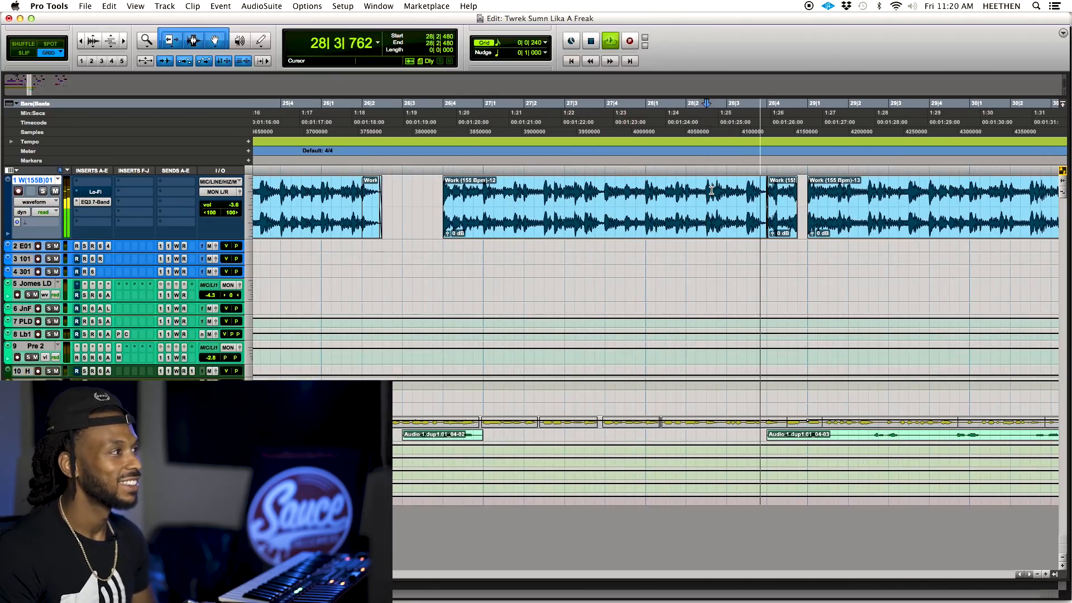
key(r)
key(r)
key(r)
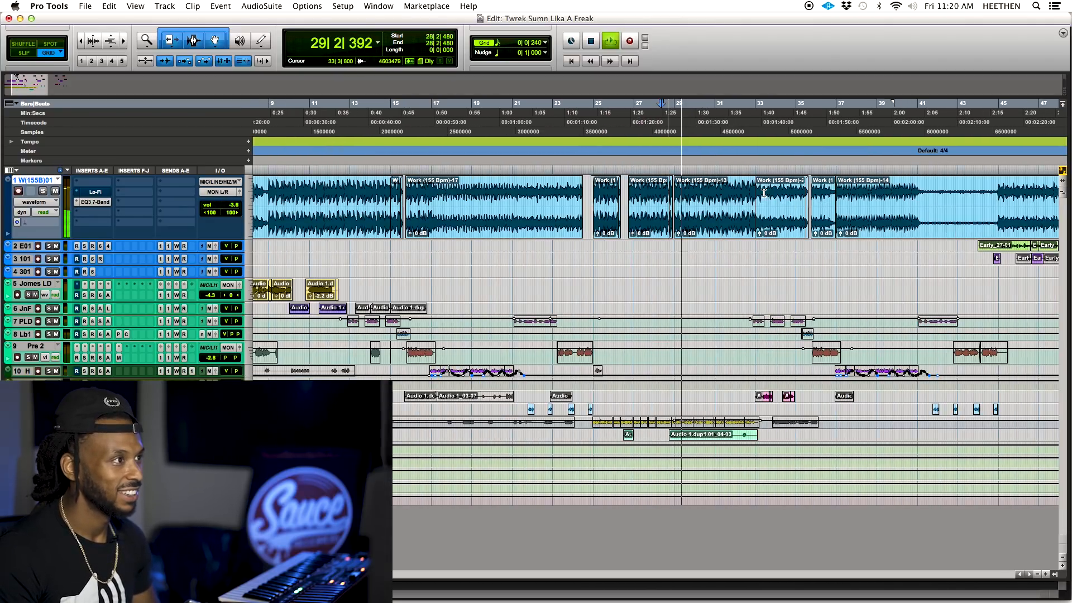
- Play the instrumental from 32|1|000 and examine its clip between 33|1|000 and 35|3|000, briefly toggling the track's solo
click(741, 184)
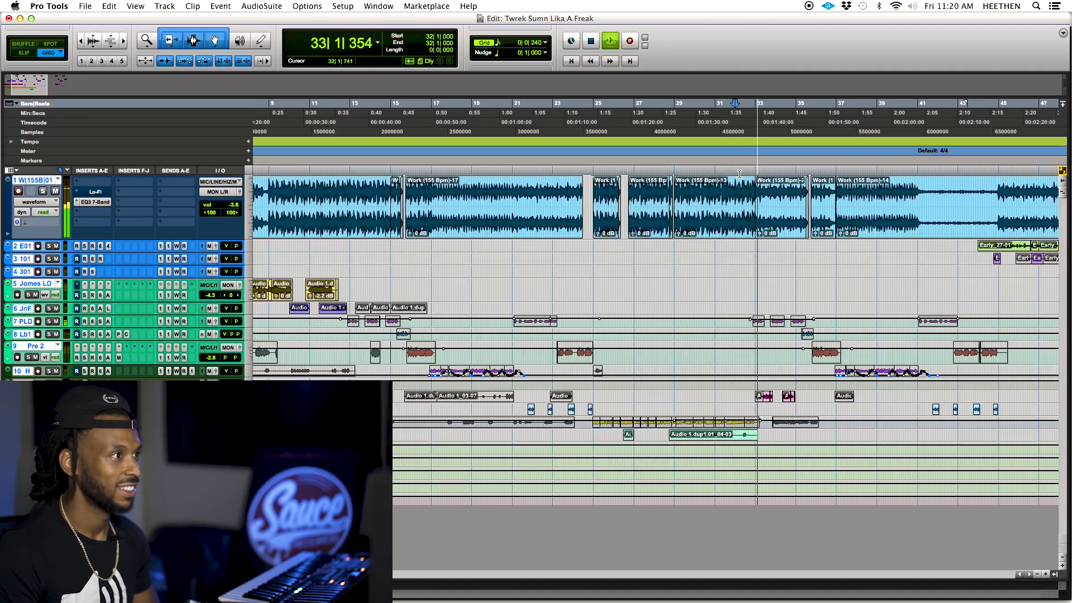
drag(760, 202, 810, 202)
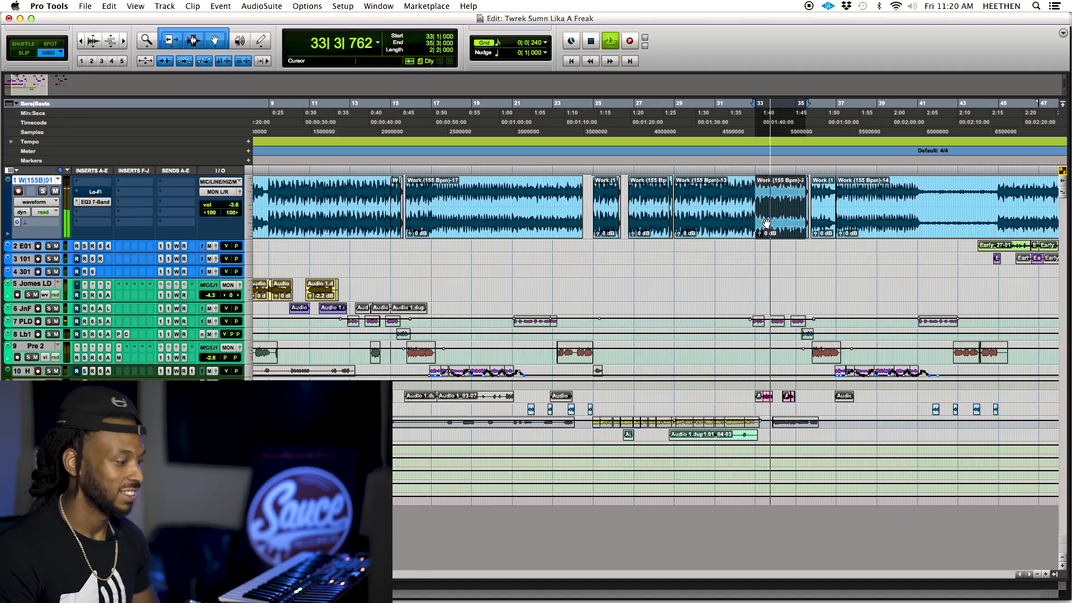
key(t)
key(t)
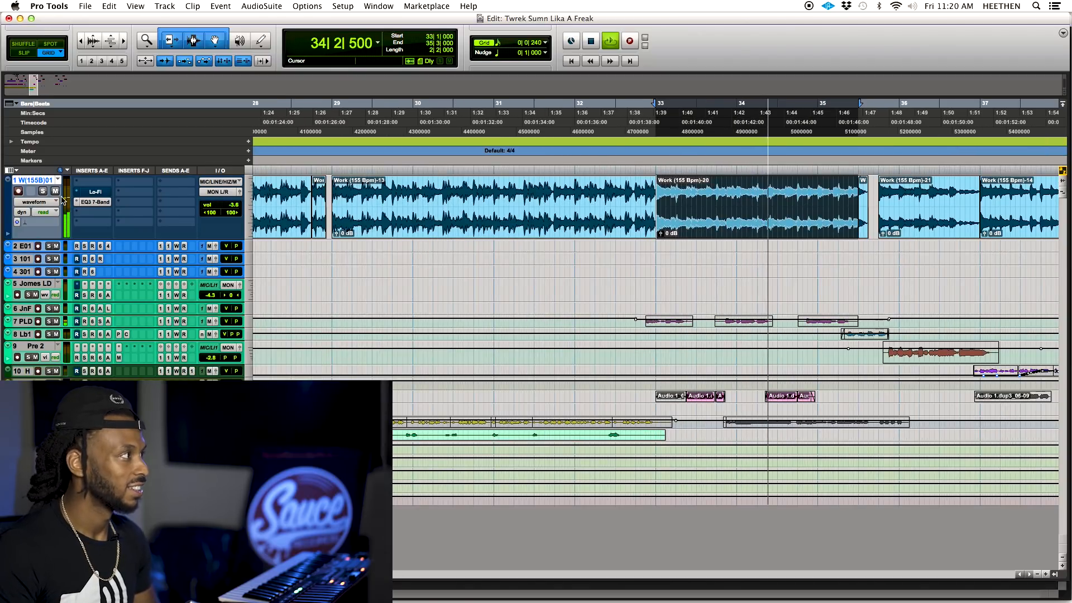
click(43, 191)
click(43, 192)
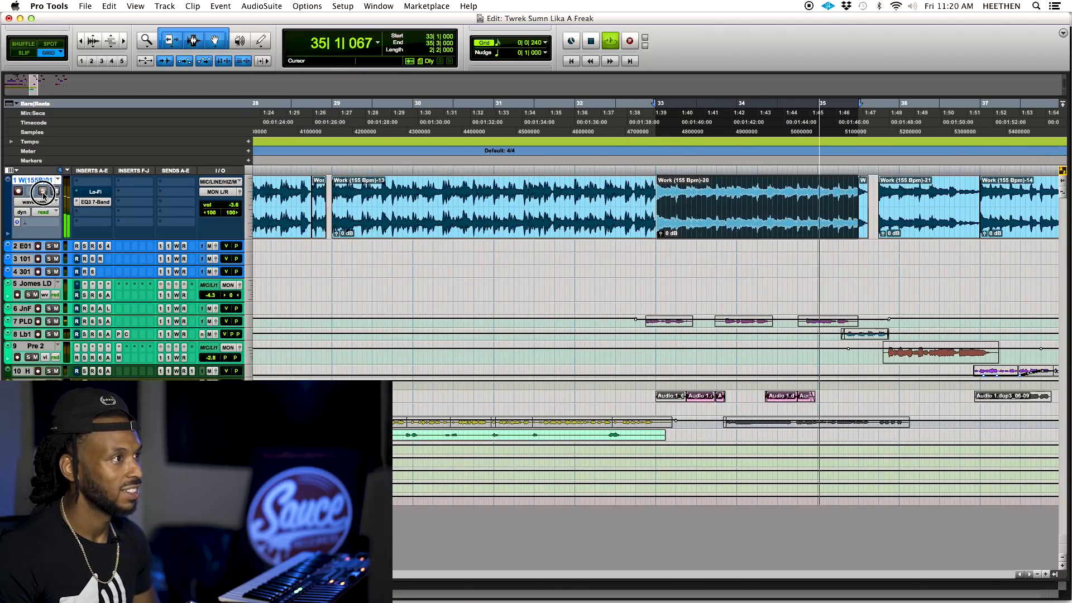
click(557, 192)
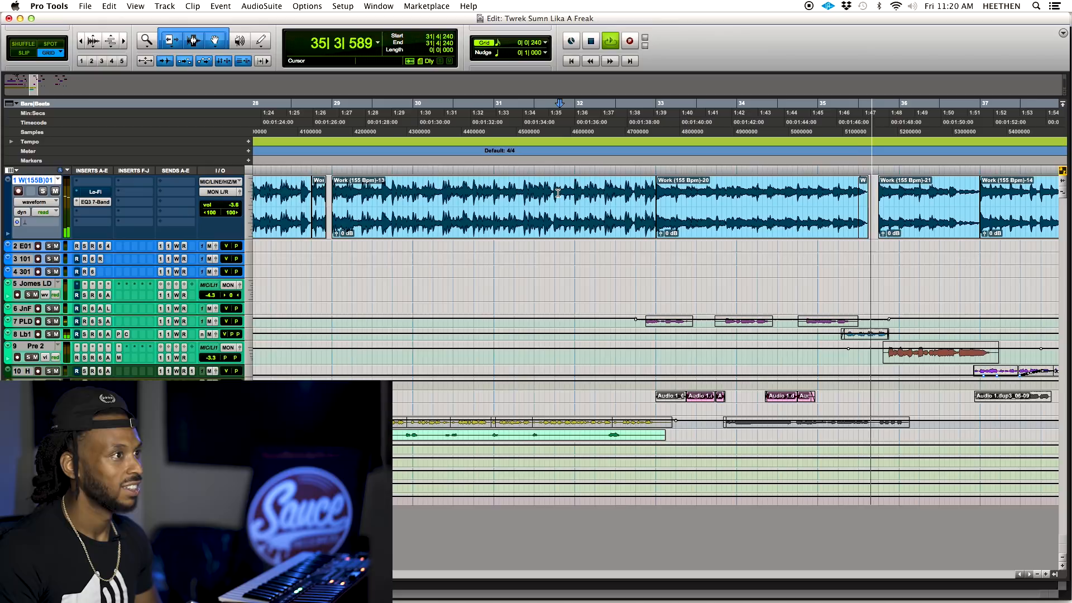
key(r)
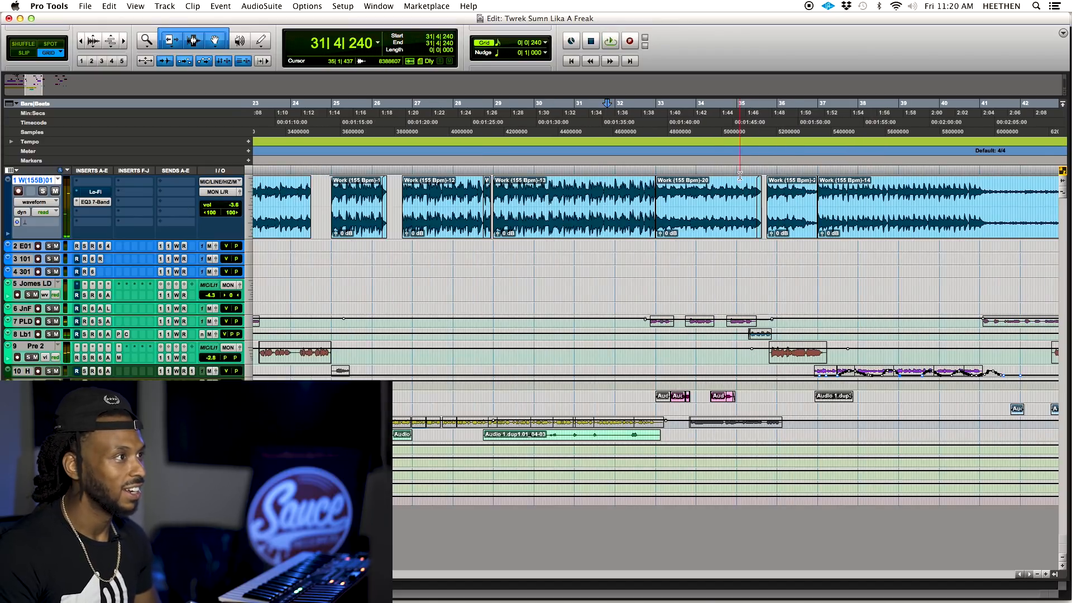
- Inspect the area after 35|1|000 on the instrumental, selecting the short slice from 35|3|000 to 35|3|480
click(739, 175)
key(t)
key(t)
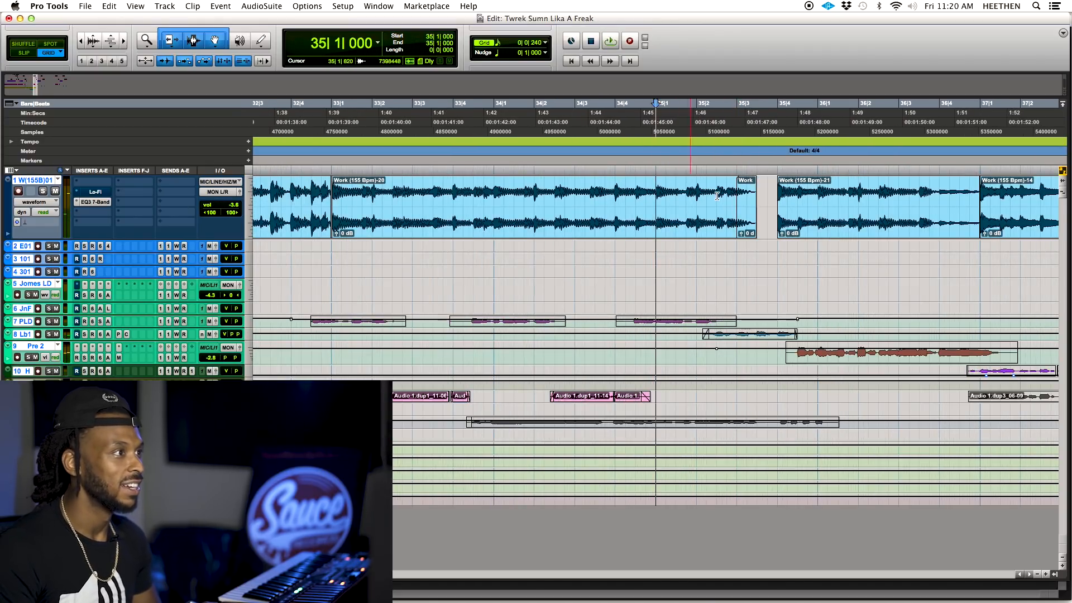
drag(770, 200, 731, 212)
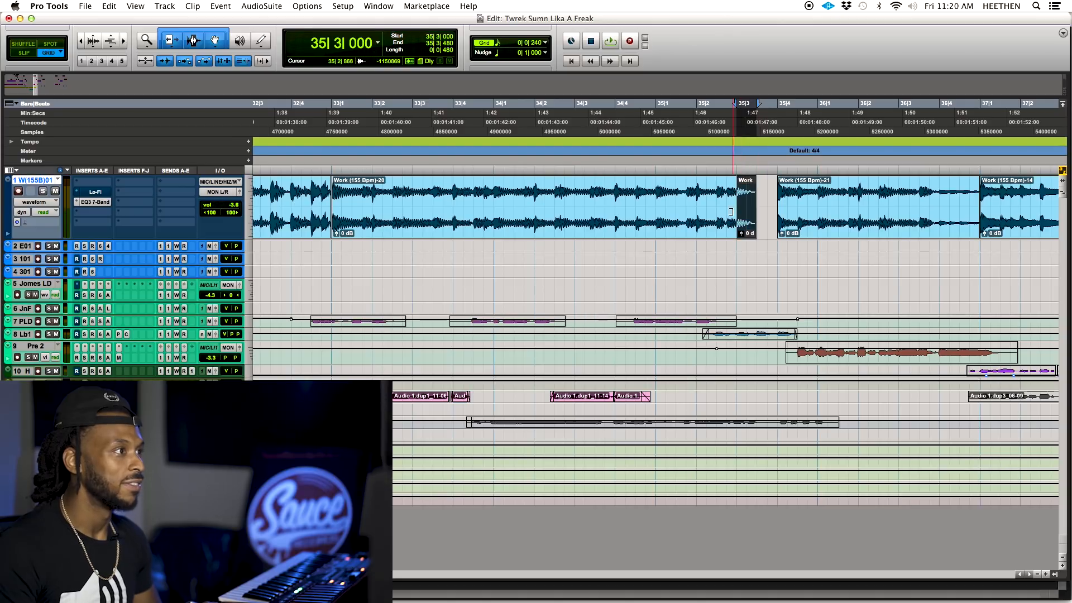
click(686, 173)
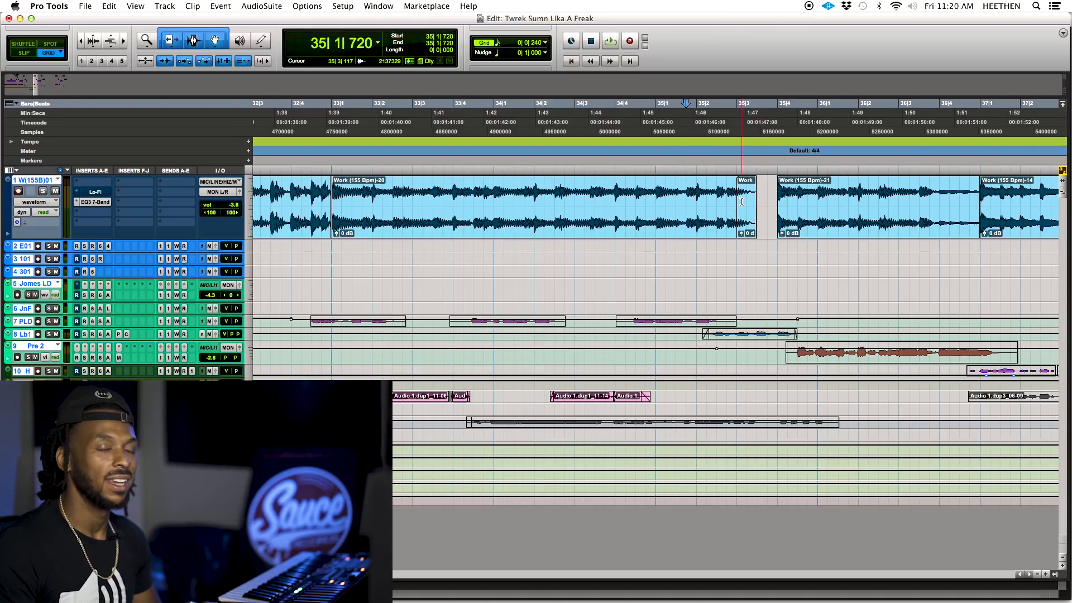
- Play the drop from 35|1|240 through the gap and into bar 37
click(668, 194)
key(space)
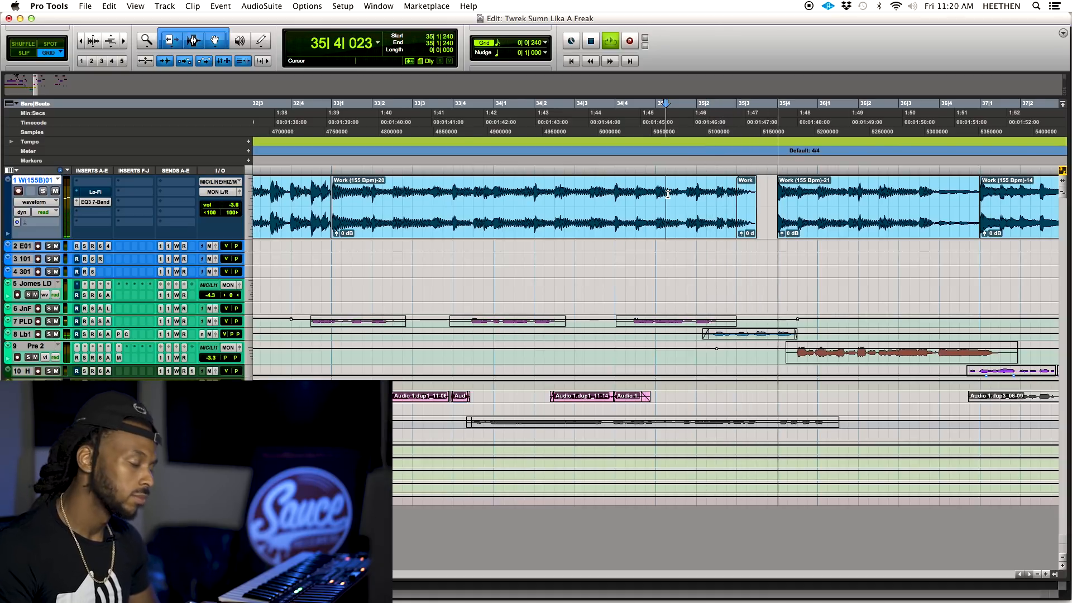
key(r)
key(r)
key(r)
key(r)
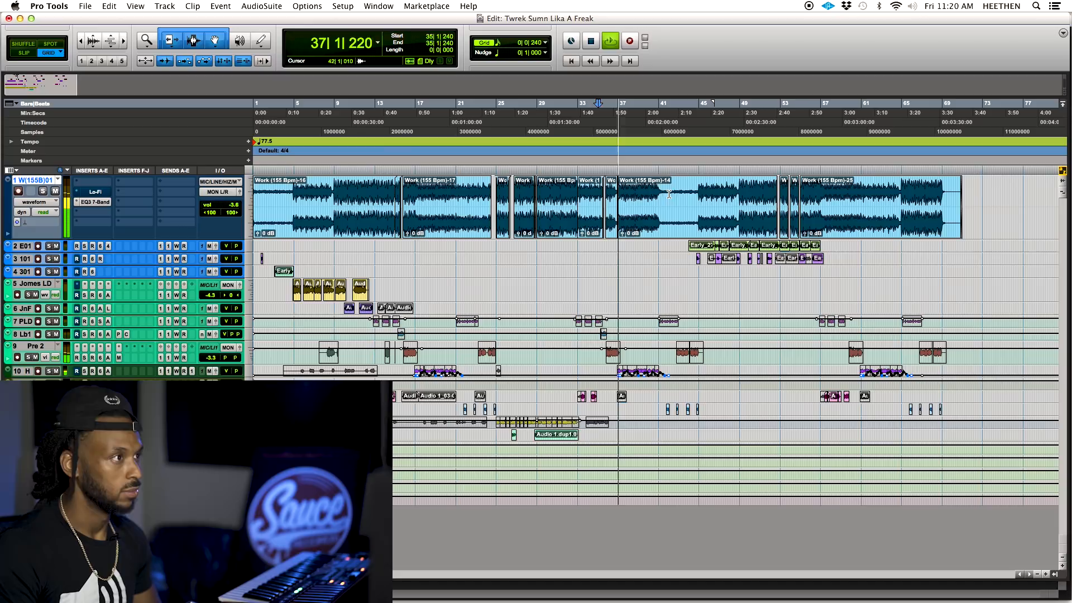
key(space)
- Examine the instrumental around 51|4|000 and the gapped clips from bar 53 to bar 55
click(768, 200)
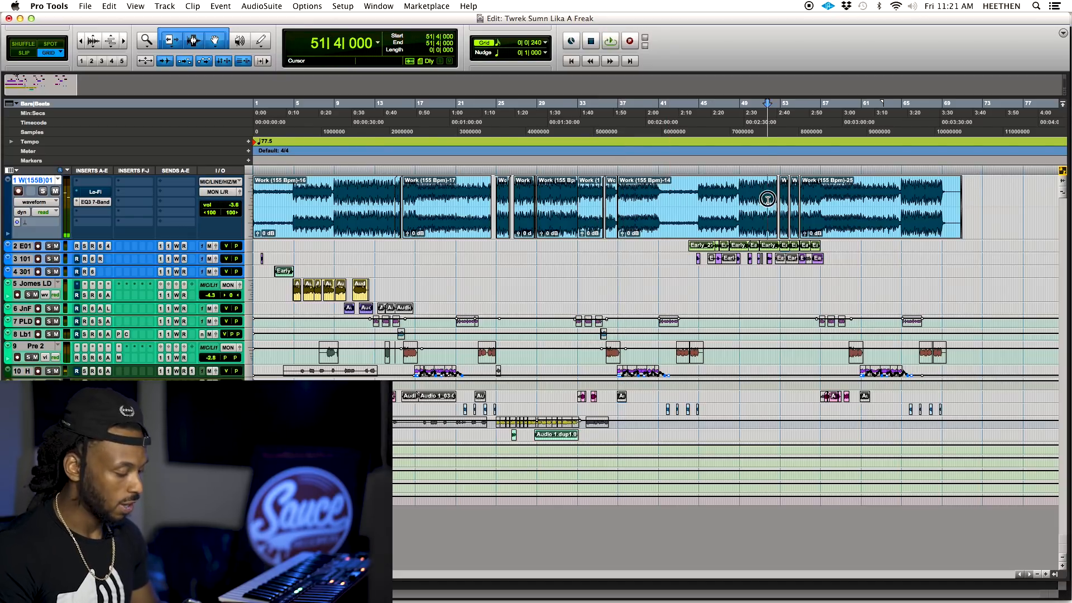
key(t)
key(t)
key(t)
scroll(767, 200, left, 10)
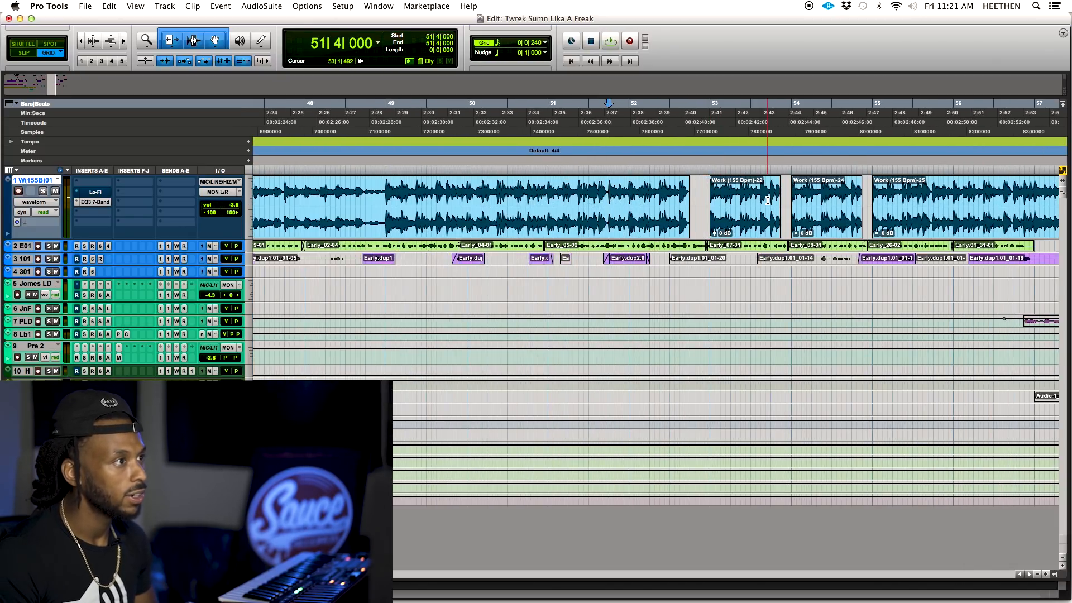
key(r)
key(r)
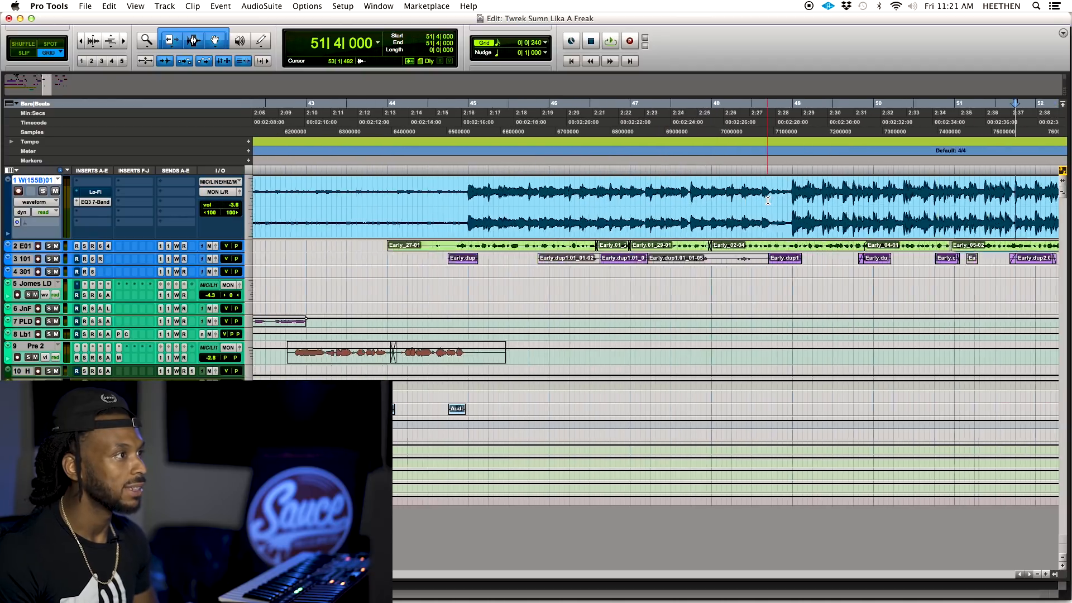
key(r)
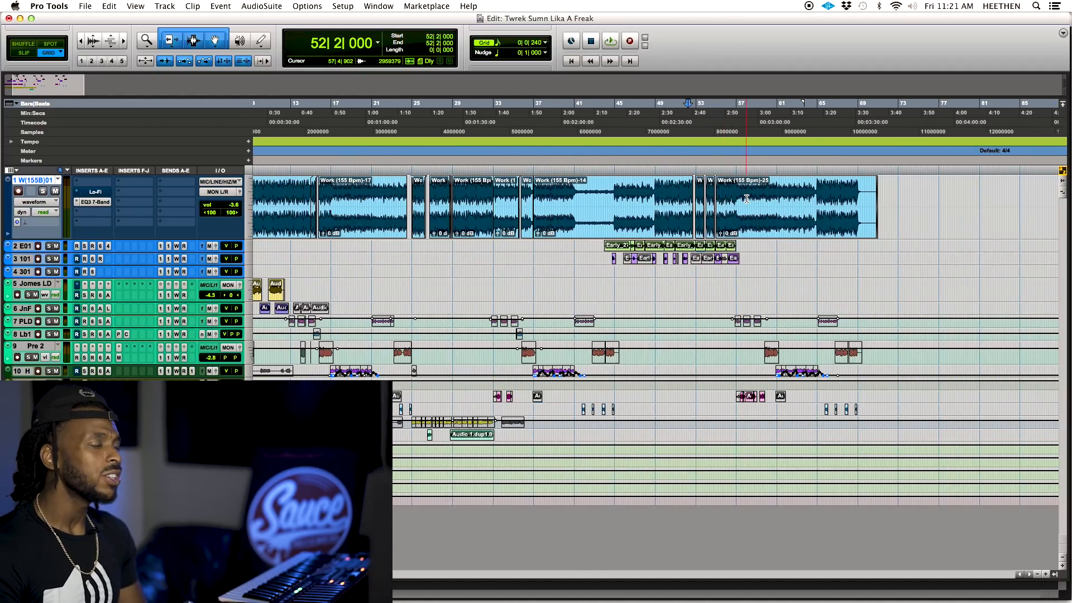
key(t)
key(t)
key(t)
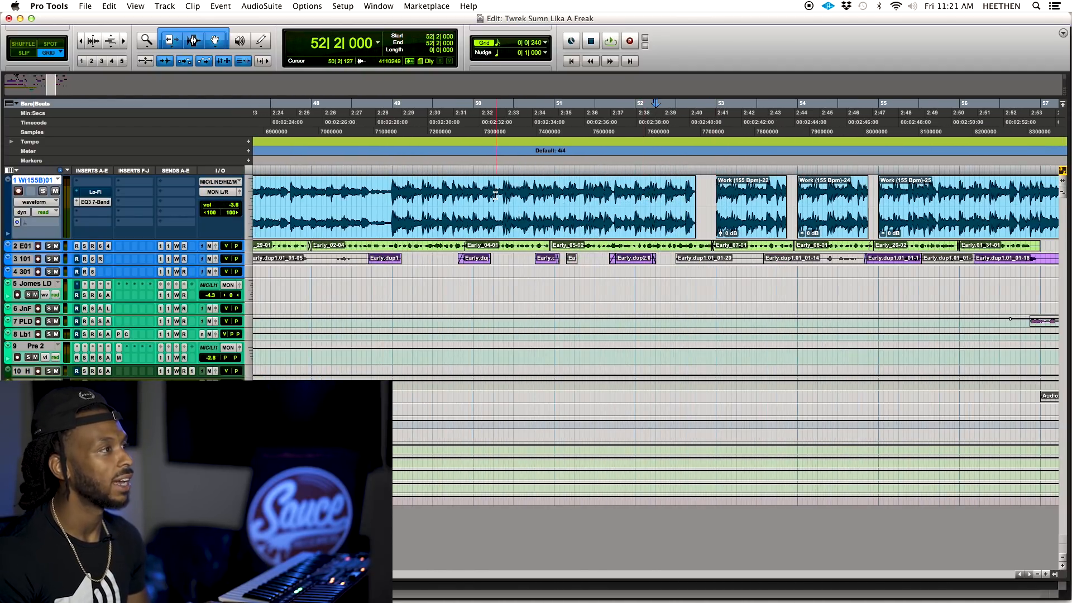
- Play the beat from 51|2|720 into the gap before bar 53
click(591, 173)
key(space)
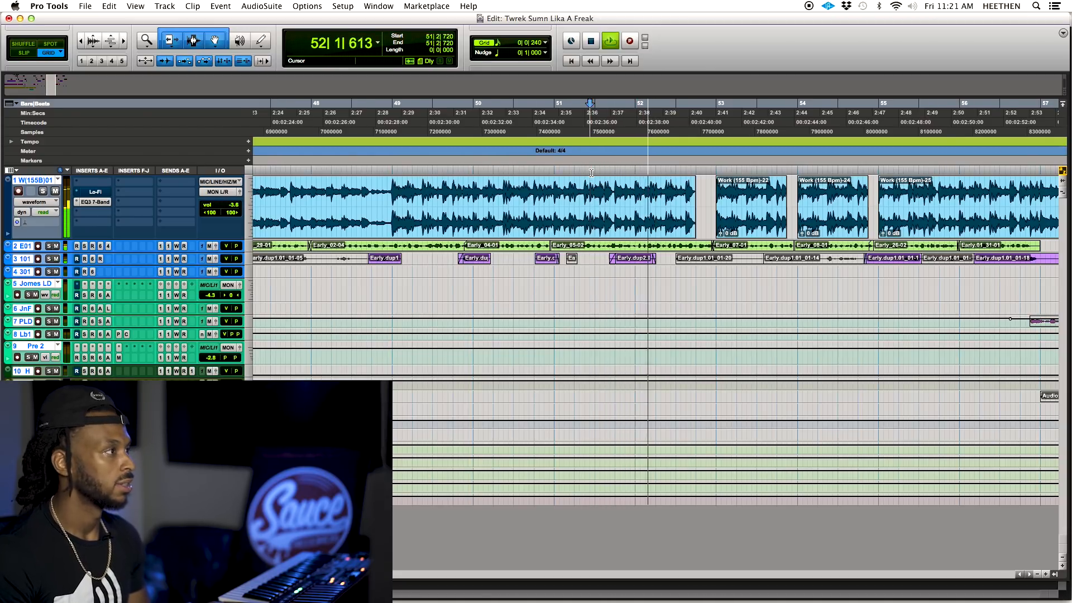
key(r)
key(t)
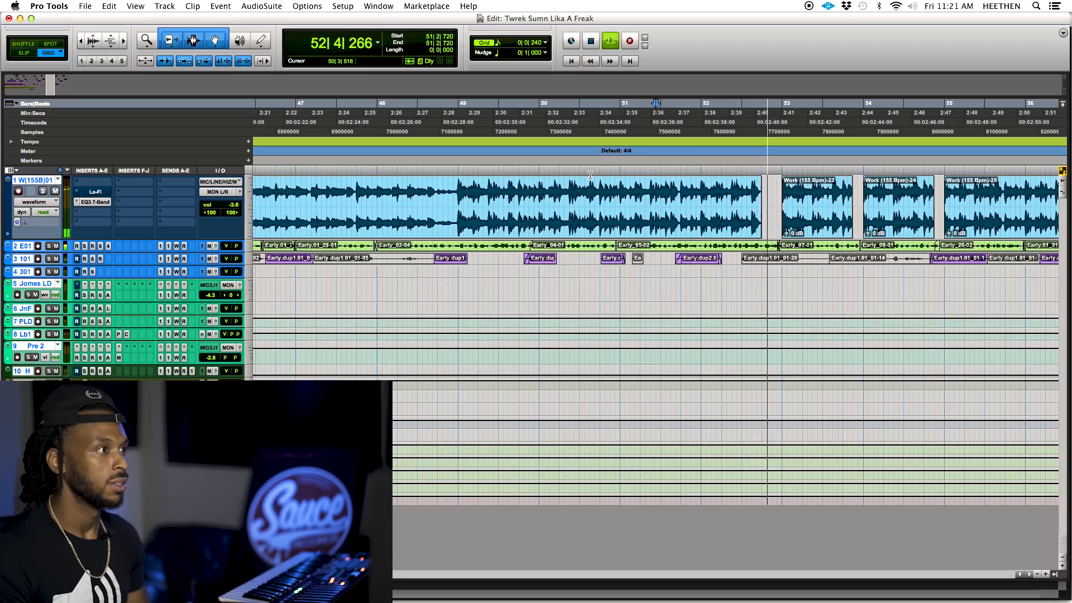
key(t)
key(space)
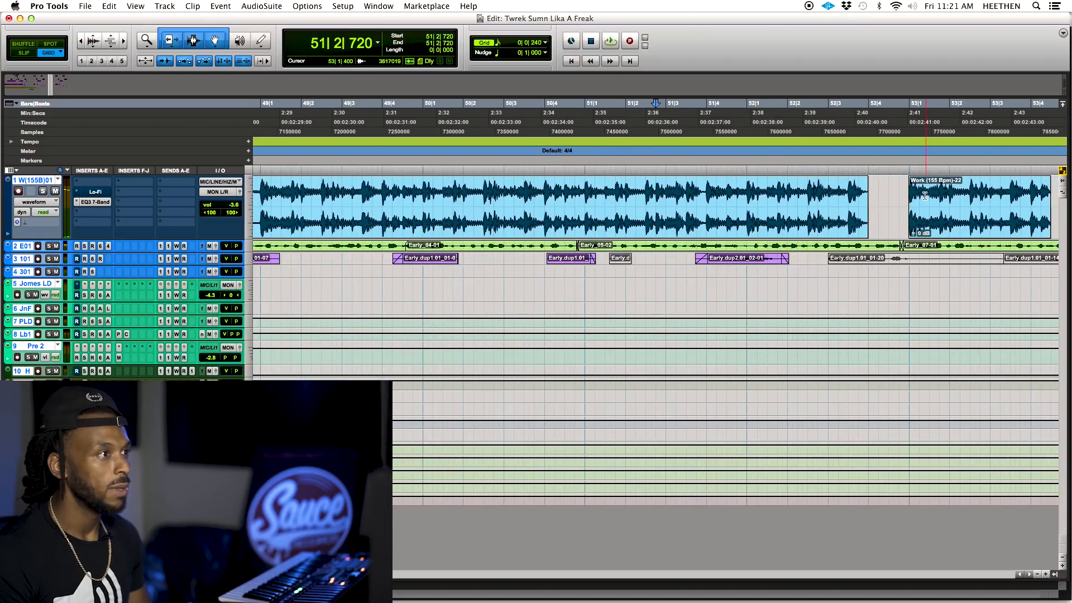
- Inspect the clip start at bar 53 closely and play the gap leading into it from 52|2|000
click(926, 196)
key(t)
key(t)
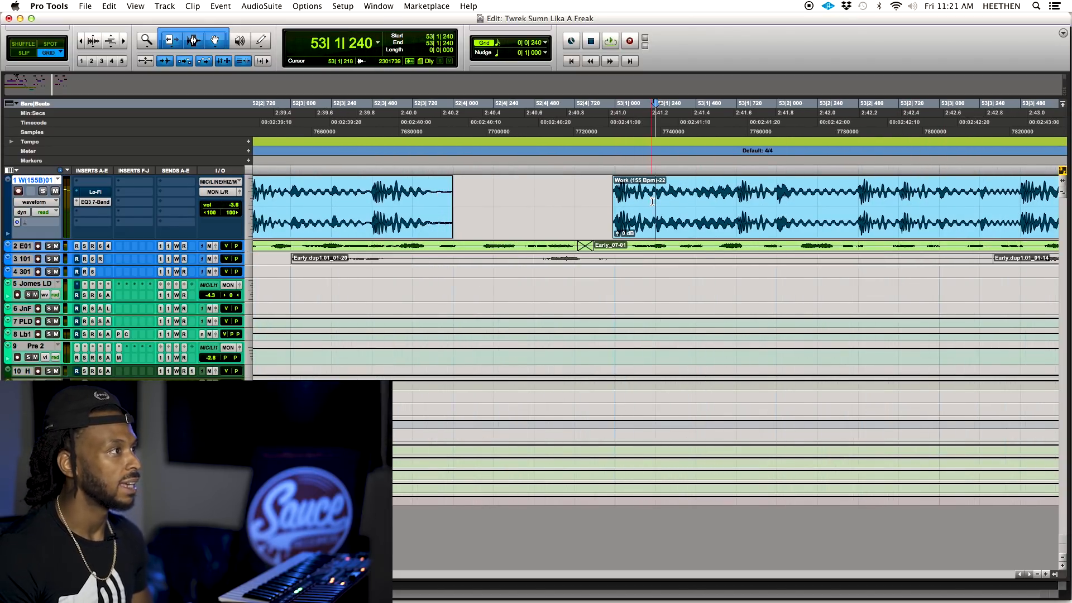
key(r)
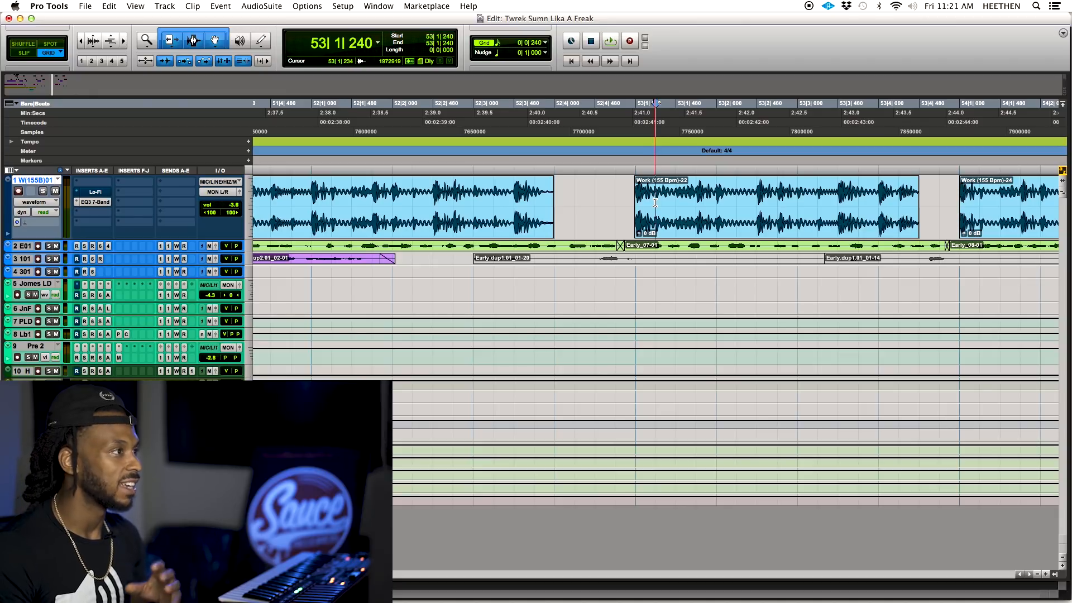
click(444, 194)
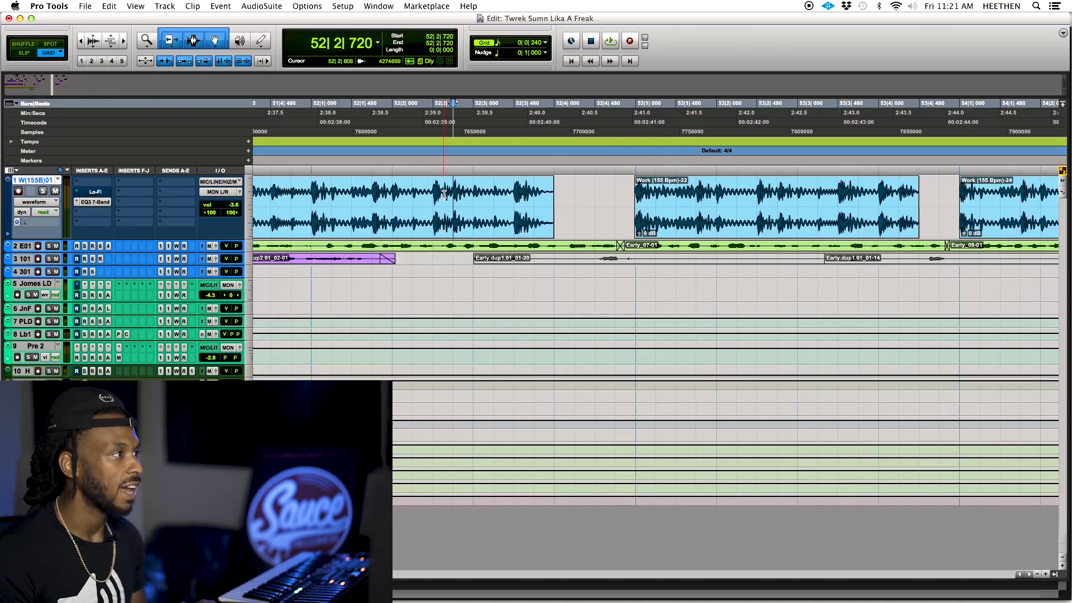
click(390, 194)
key(space)
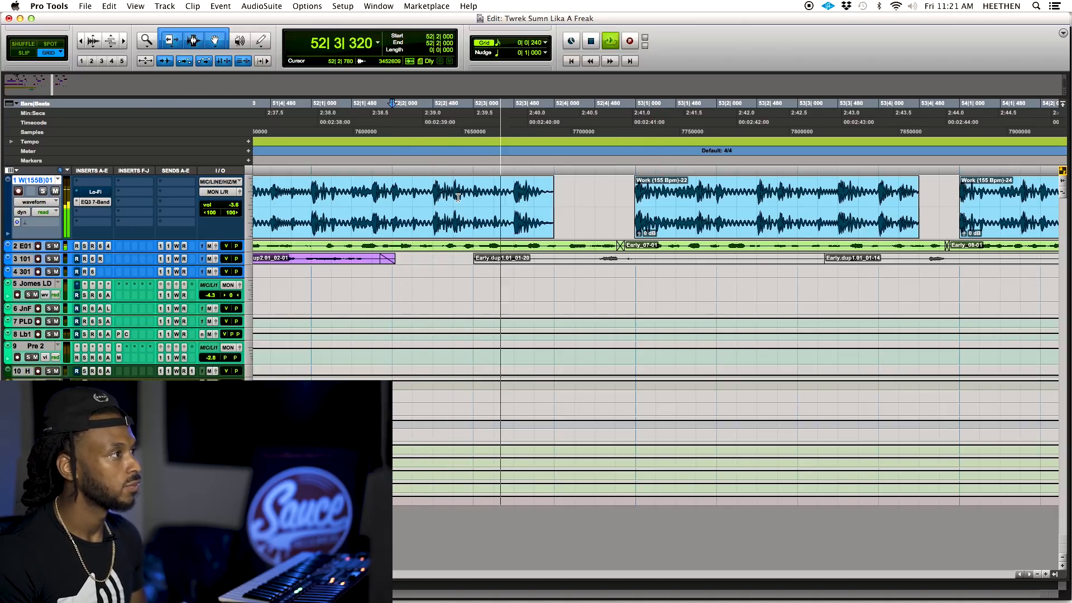
key(space)
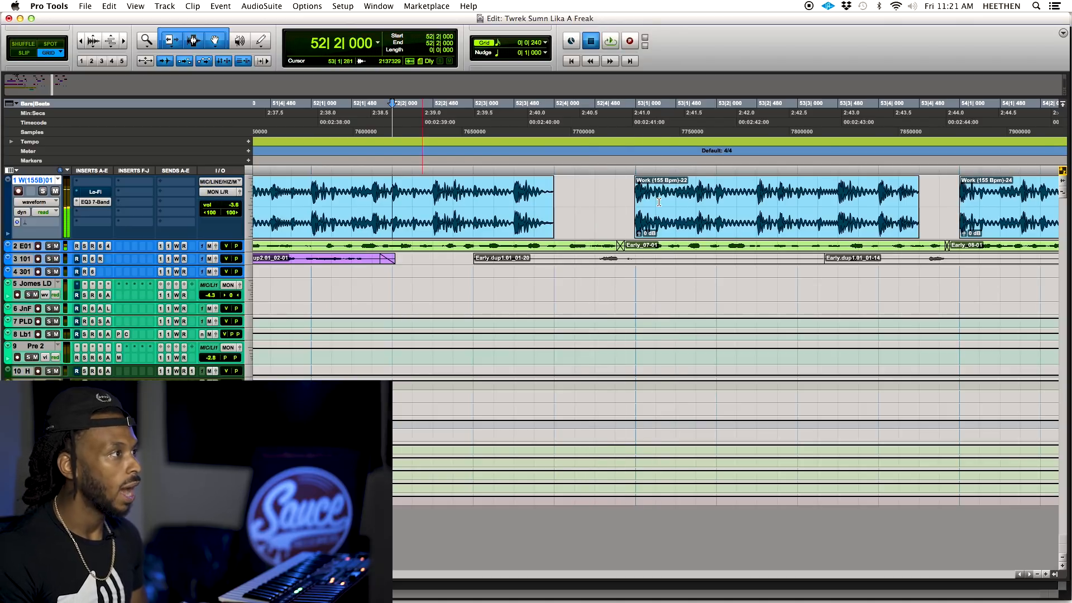
- Extend the start of the bar 53 clip back to 52|4|720 and render the added slice with Vari-Fi Speed Up
drag(641, 204, 618, 209)
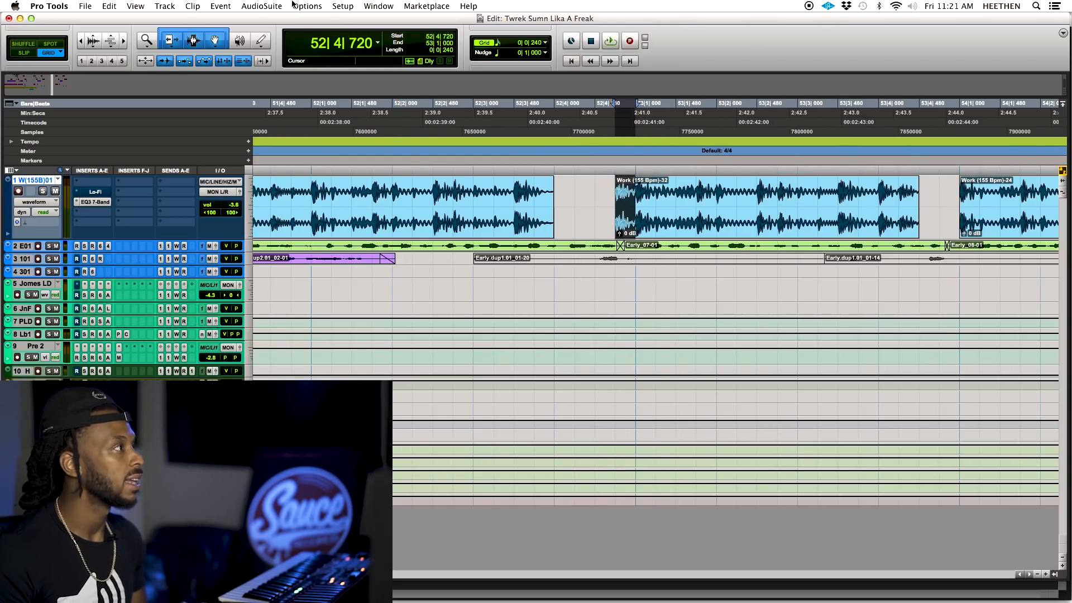
click(274, 6)
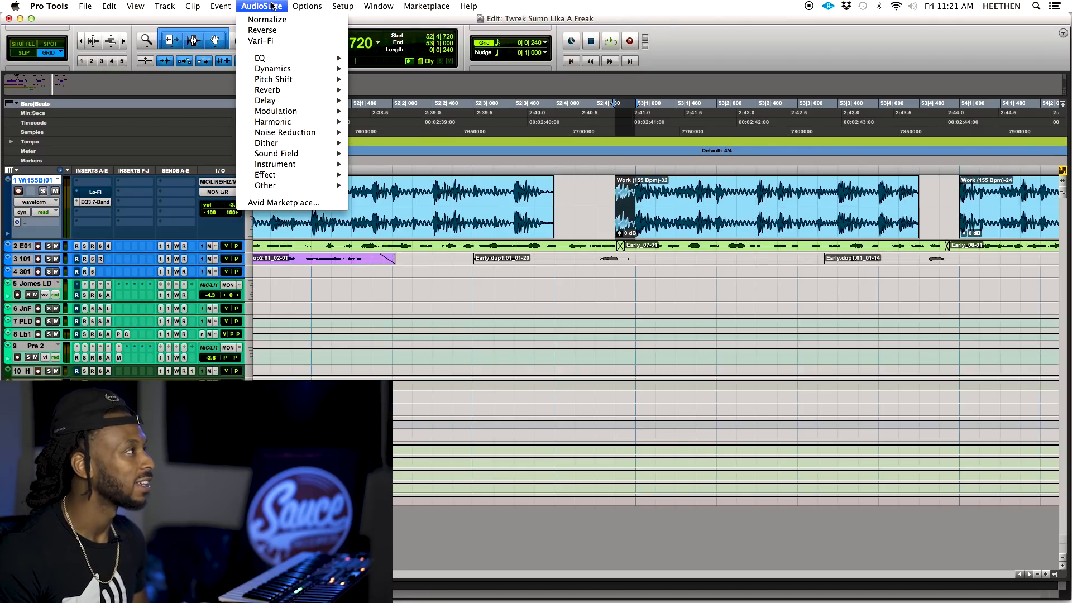
click(262, 41)
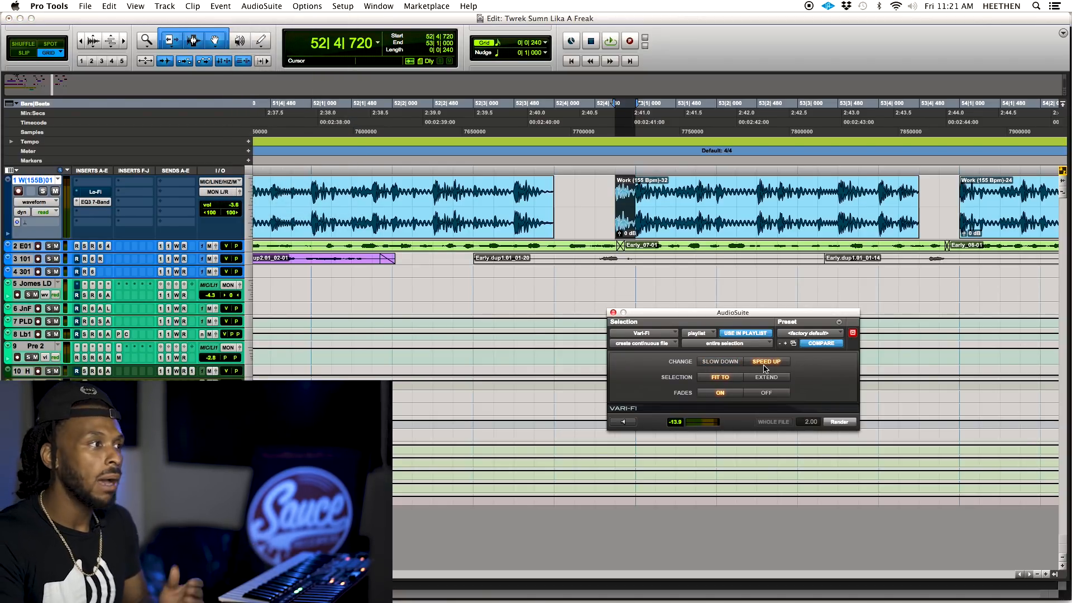
click(839, 422)
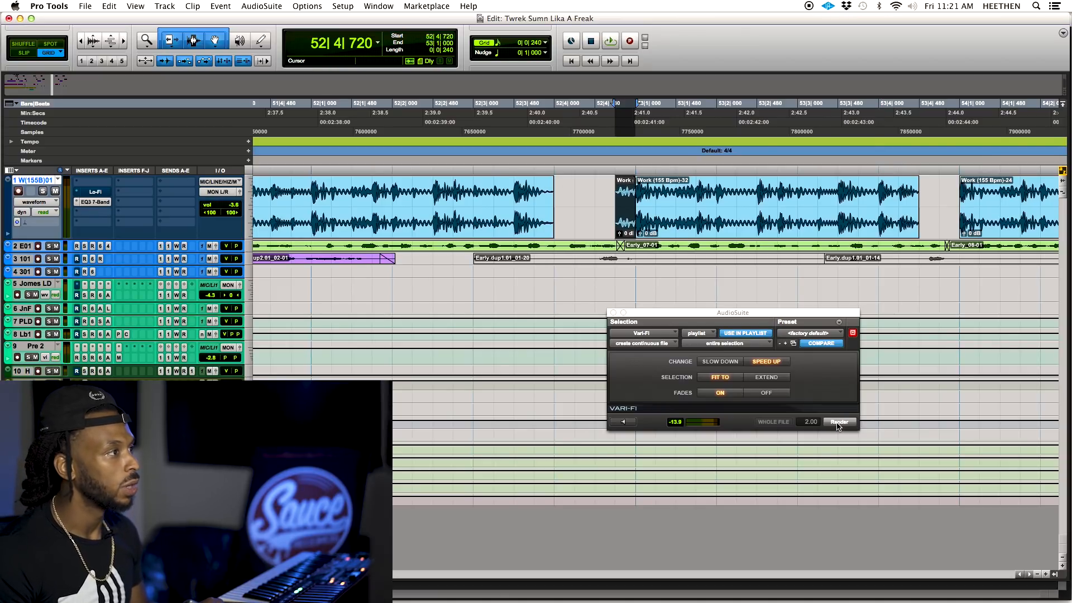
- Play the sped-up slice from 52|2|480, repeat it with the instrumental soloed, and undo the Vari-Fi render
click(431, 199)
key(space)
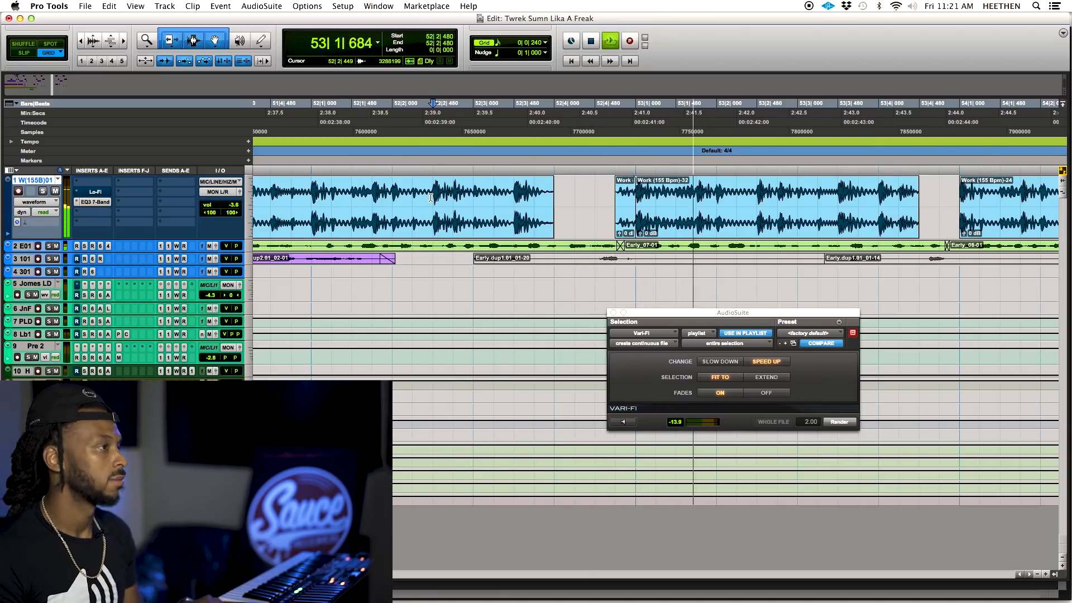
key(space)
click(44, 191)
key(space)
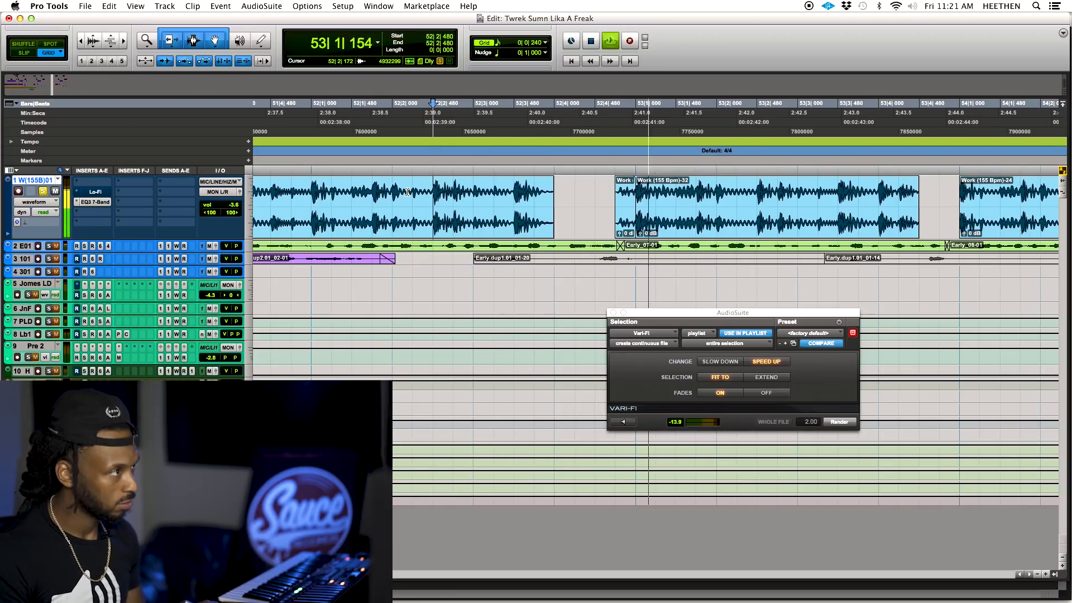
key(space)
key(super+z)
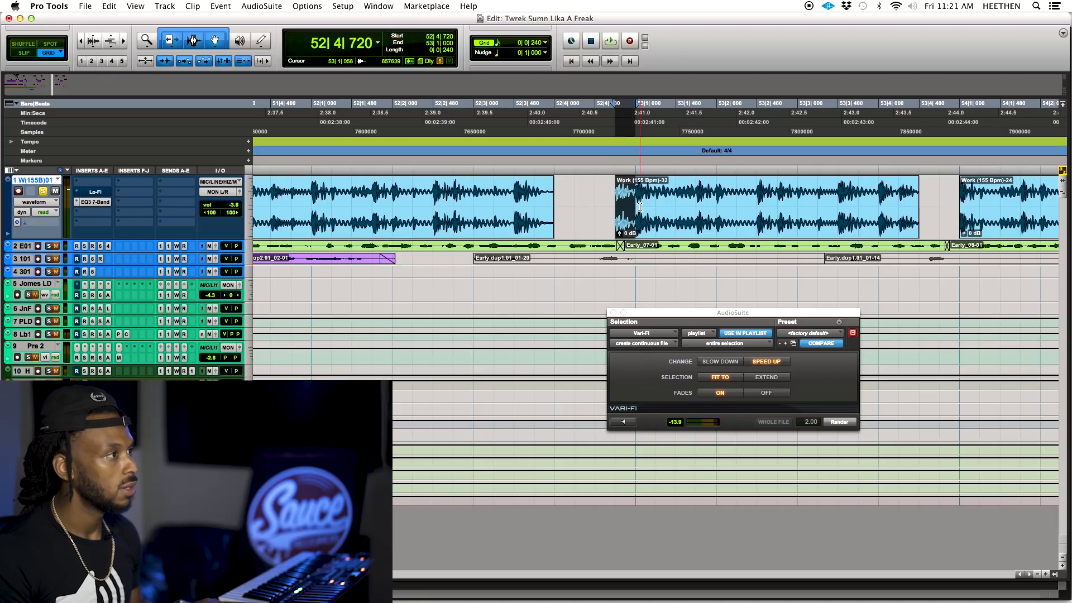
- Extend the clip start back to 52|4|480 and render the slice up to 53|1|000 with Vari-Fi Speed Up
click(636, 207)
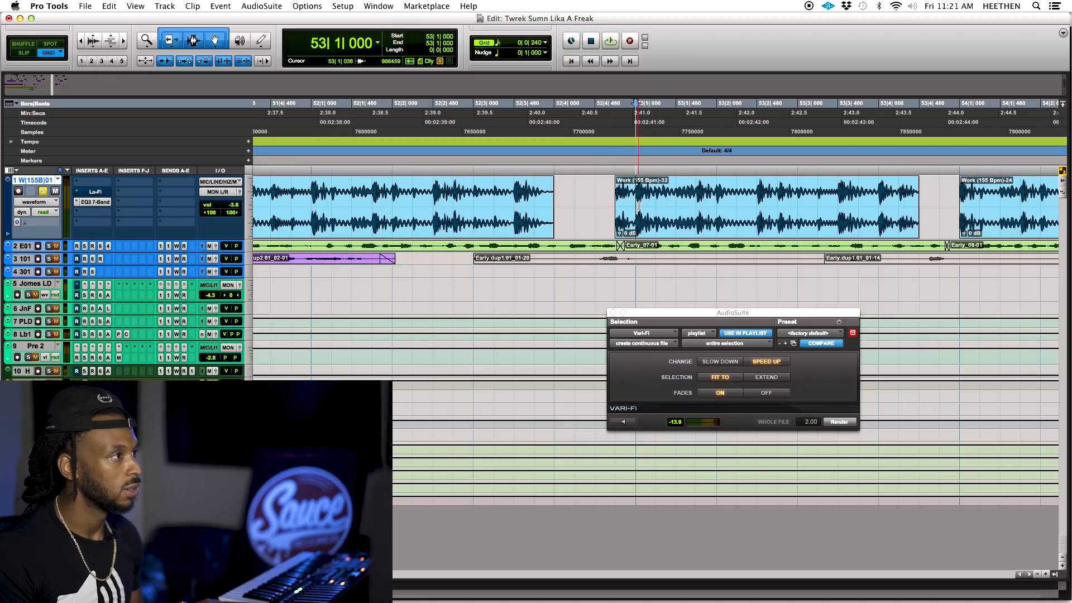
click(624, 217)
drag(619, 206, 603, 208)
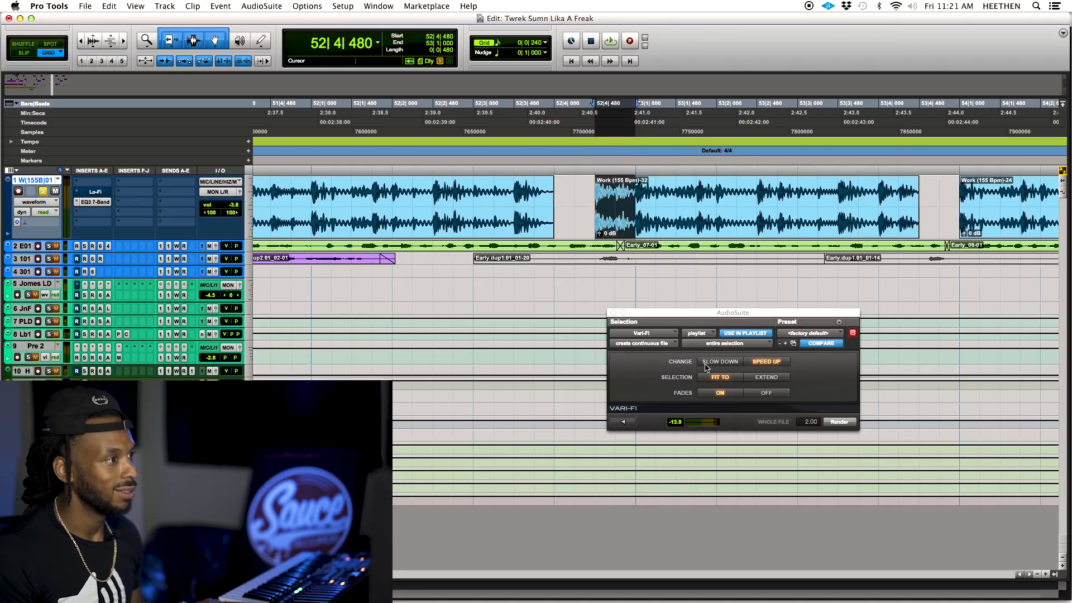
click(841, 422)
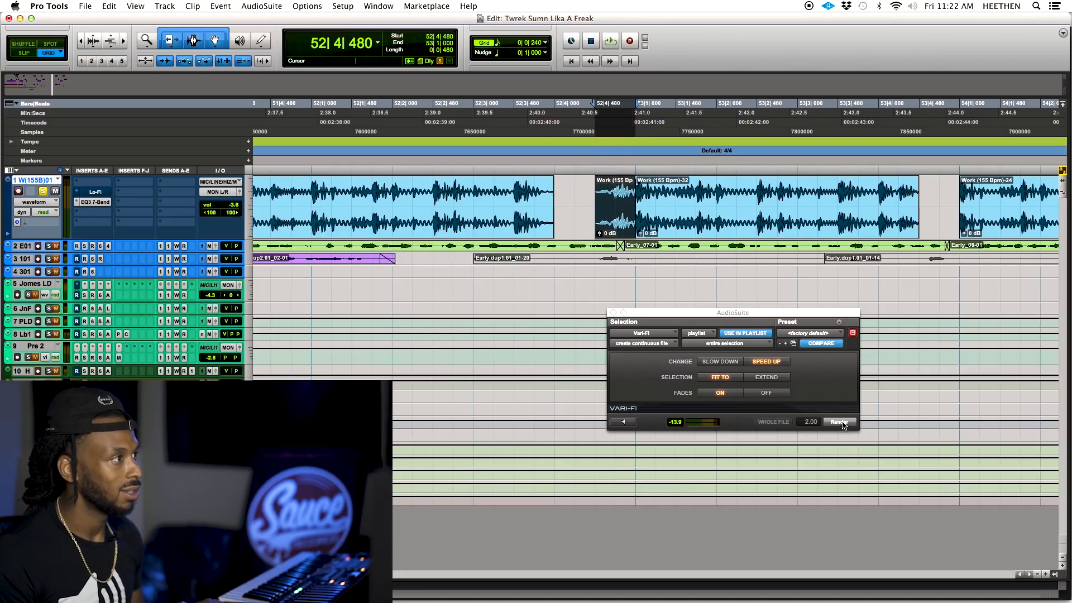
- Play the sped-up slice from 52|2|720 with the instrumental soloed, turn the solo off, and play again from 52|2|480
click(457, 189)
key(space)
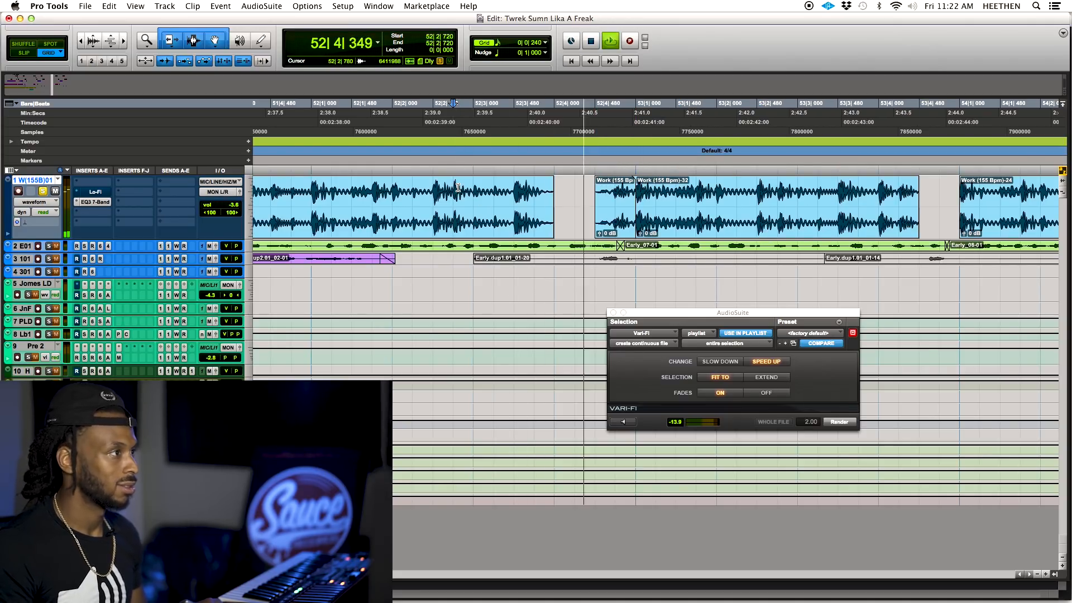
key(space)
click(43, 192)
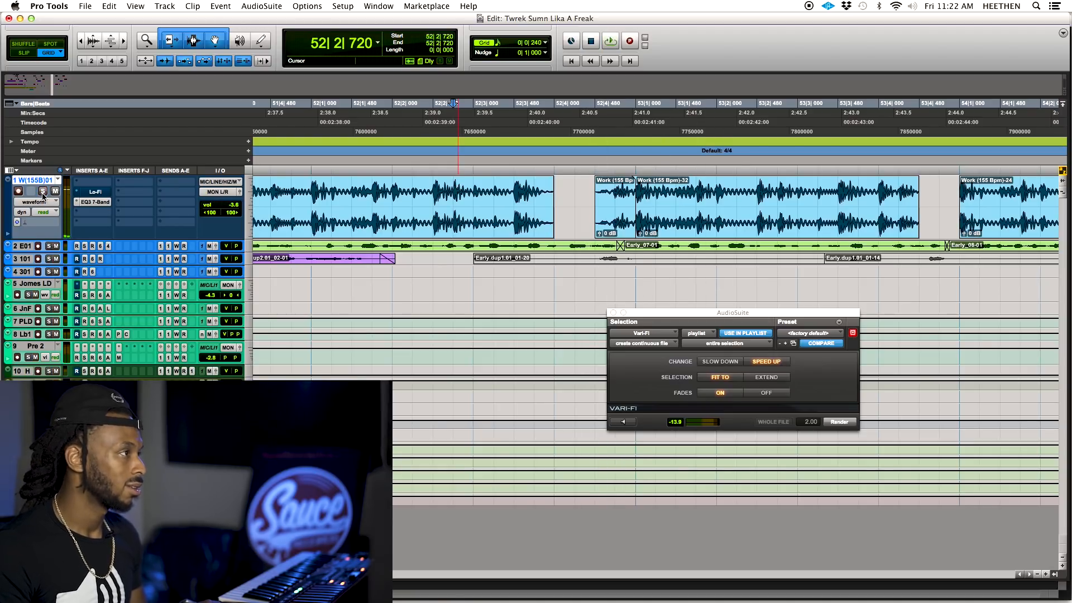
key(space)
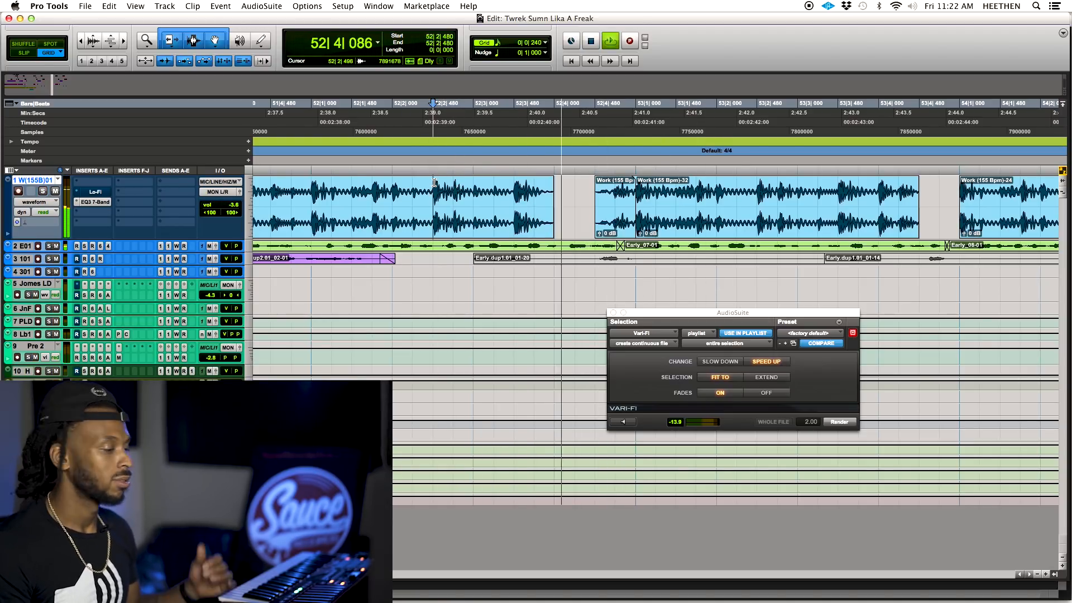
key(space)
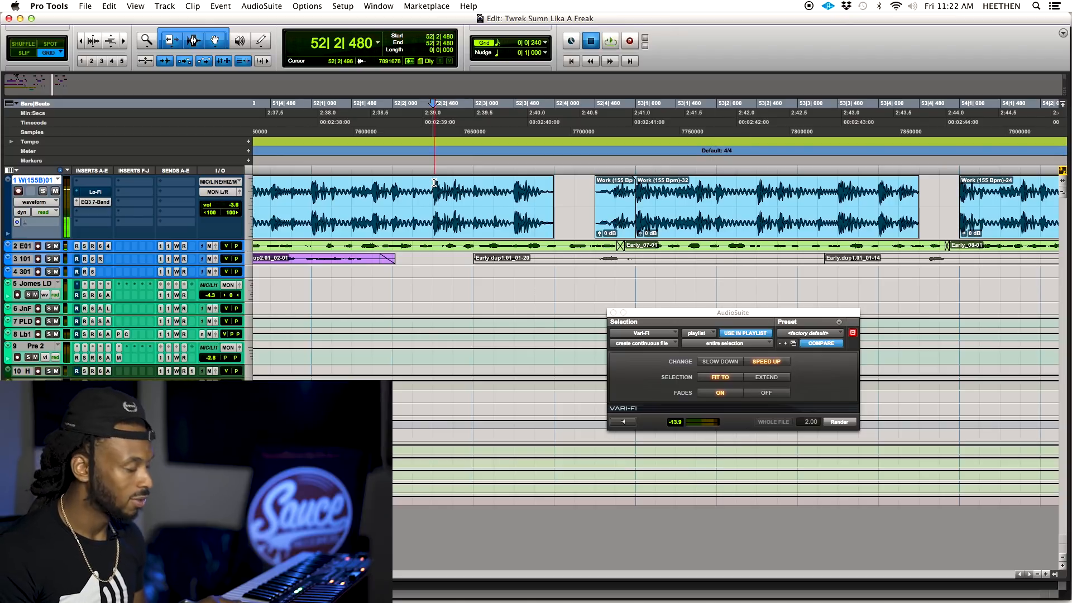
- Select the sped-up slice before bar 53 and replay the transition with the full mix from 52|2|480
click(629, 212)
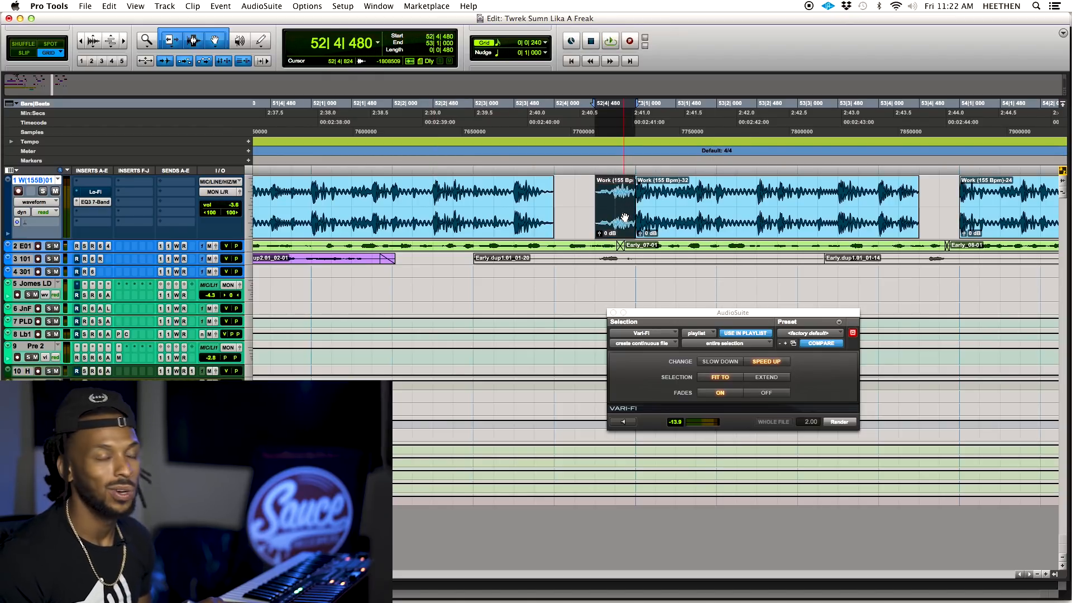
click(466, 197)
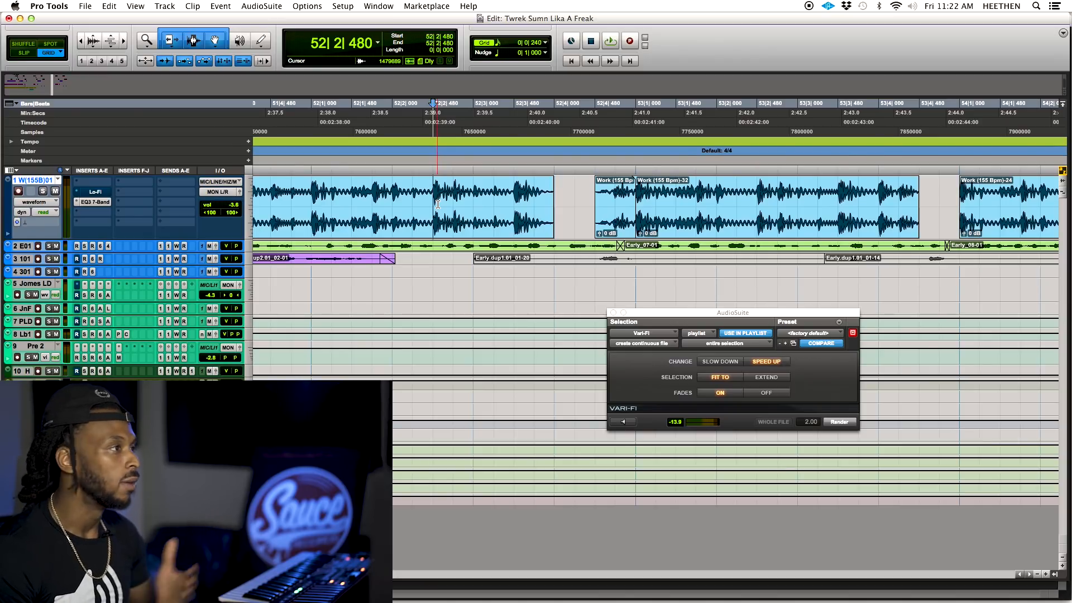
key(space)
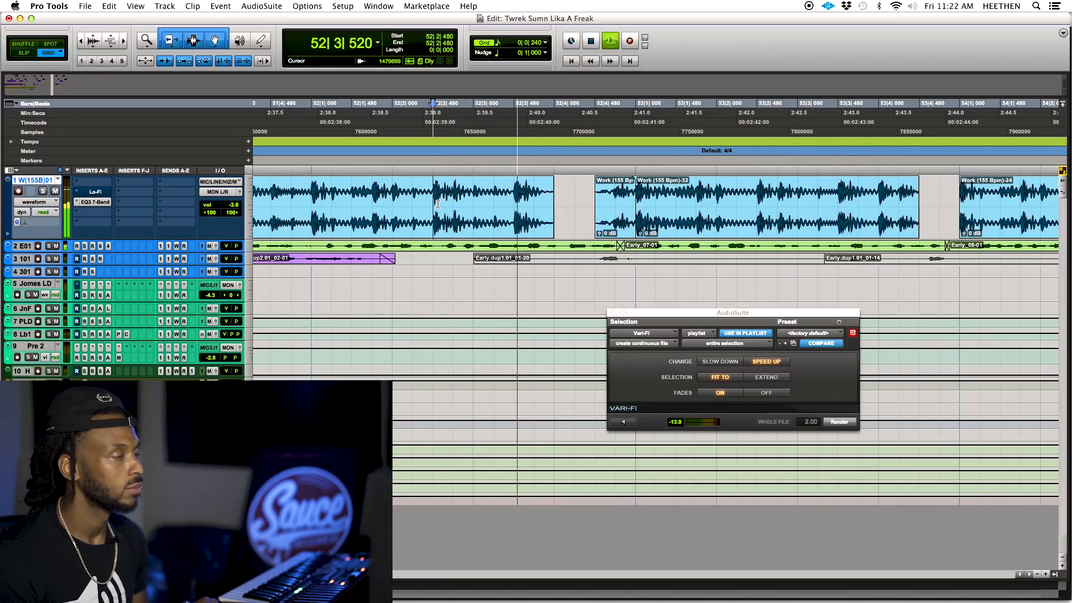
key(space)
- Delete the sped-up slice before bar 53 and play the empty gap from 52|2|240
click(620, 222)
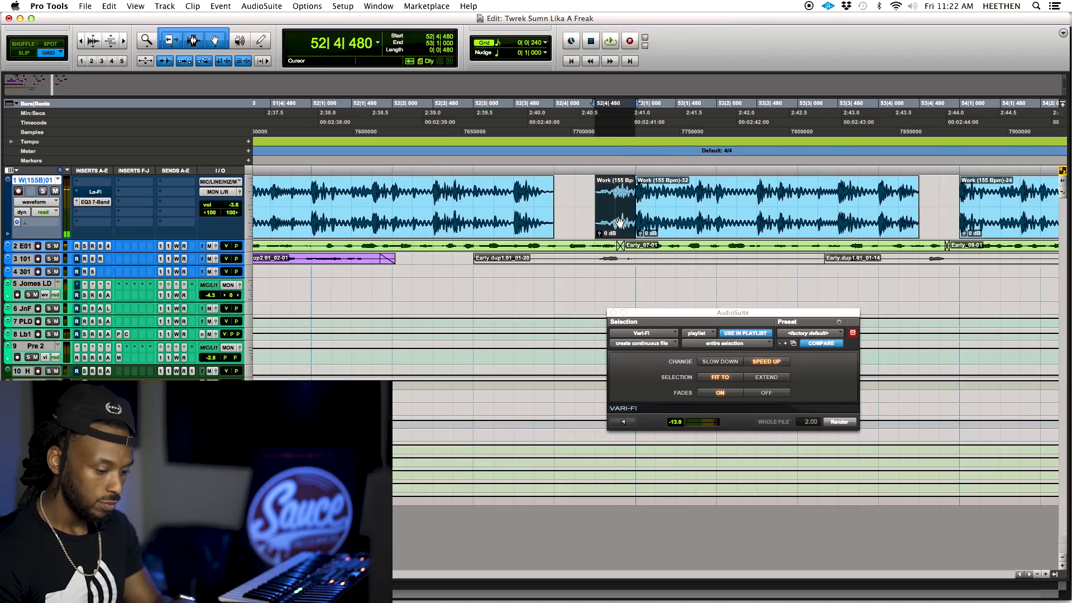
key(Delete)
click(413, 195)
key(space)
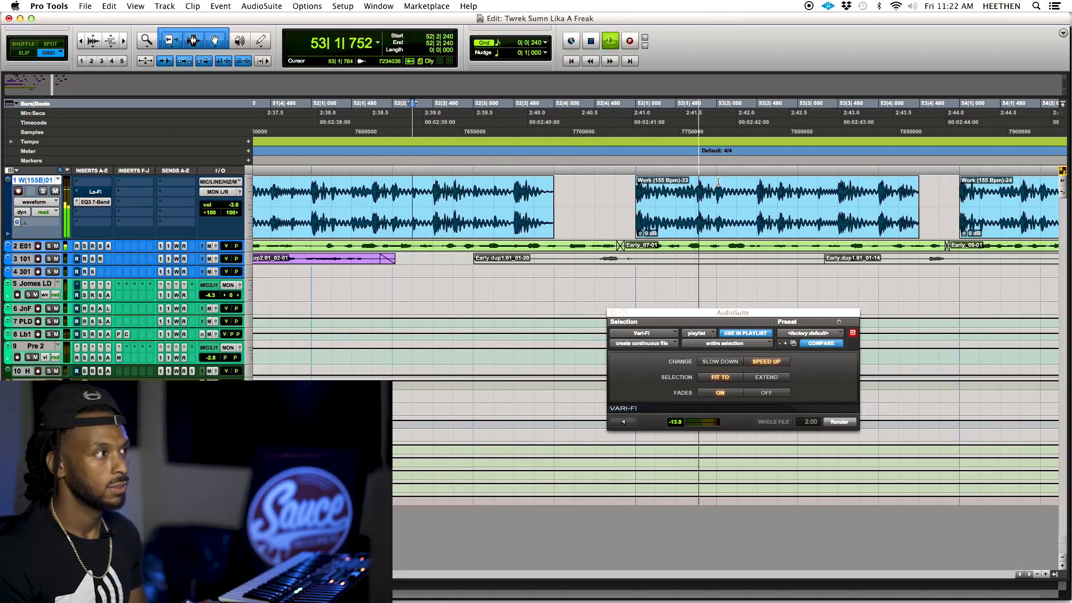
key(space)
- Copy the instrumental from 53|1|000 to 53|1|240, paste it at 52|4|720, and play it from 52|3|240
drag(647, 202, 641, 204)
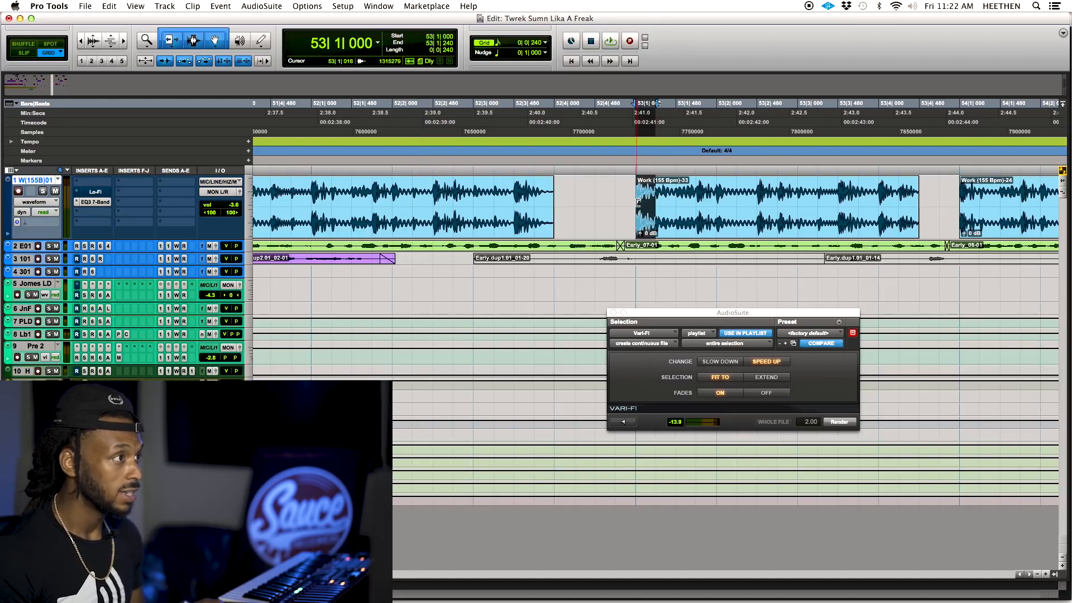
key(space)
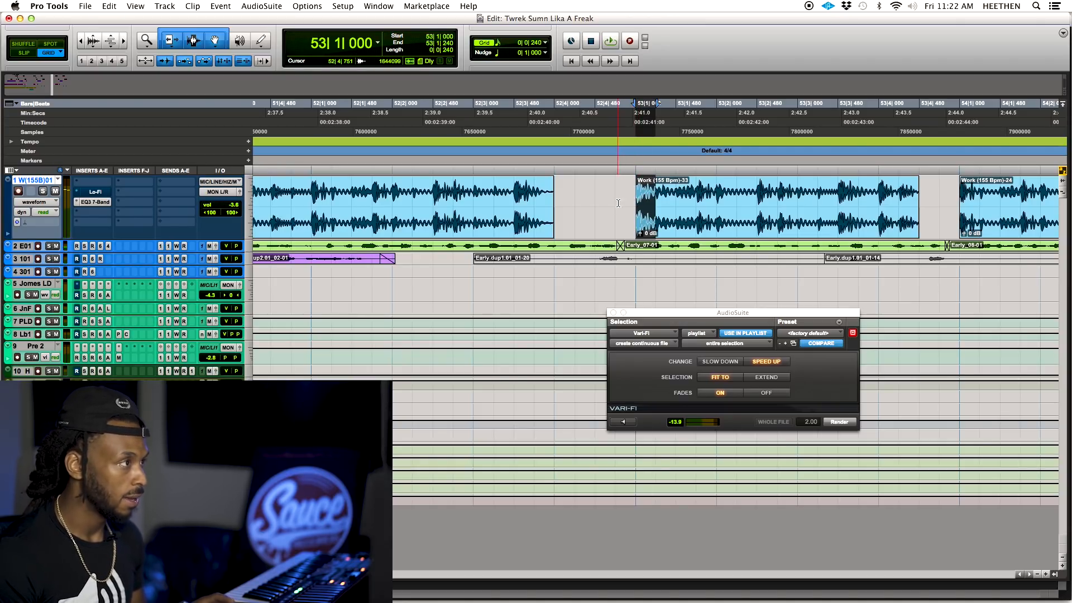
click(618, 203)
key(super+v)
click(497, 199)
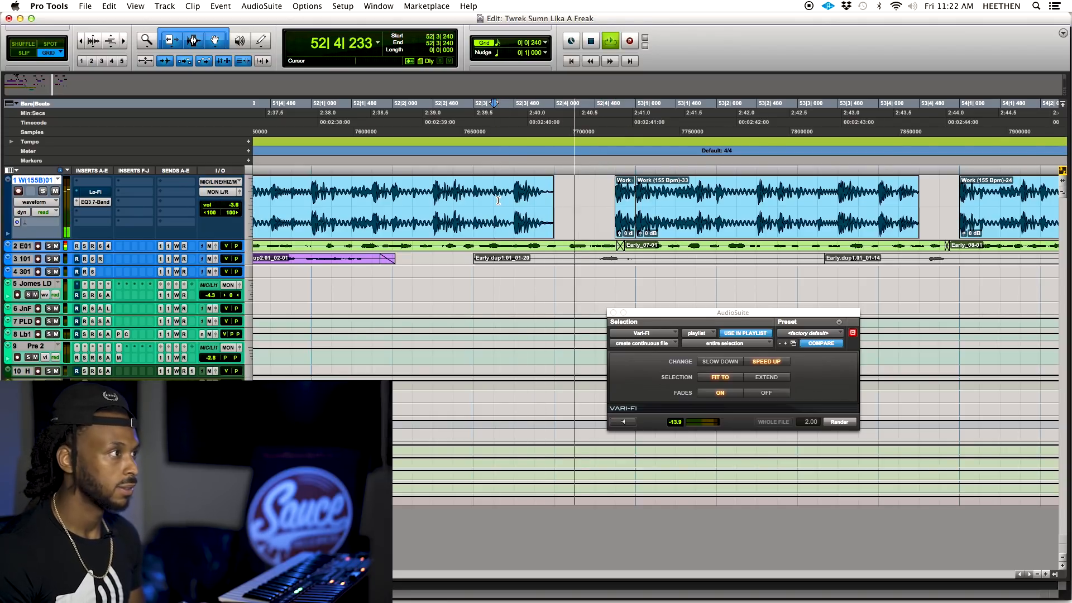
key(space)
- Try the slice before bar 53 with its start at 52|4|480, play it from 52|2|480, and delete it
mouse_move(613, 223)
mouse_down()
mouse_move(610, 209)
mouse_move(628, 210)
mouse_up()
click(442, 198)
key(space)
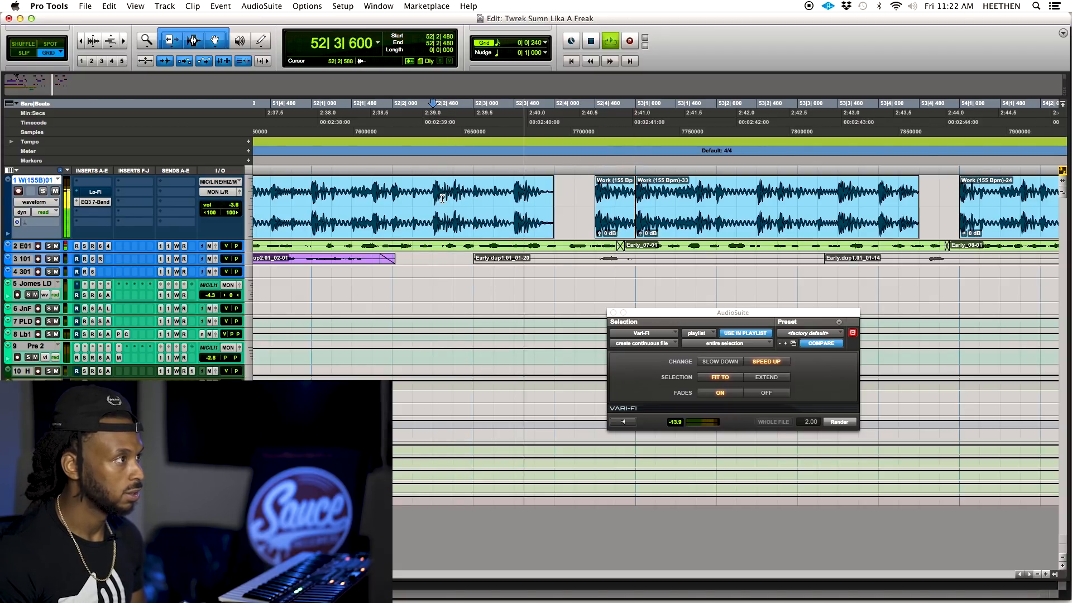
click(314, 200)
key(space)
click(605, 224)
key(Delete)
- Set the grid to 1/8 note and copy the instrumental from 53|1|000 to 53|1|480 into the gap at 52|4|480
click(506, 43)
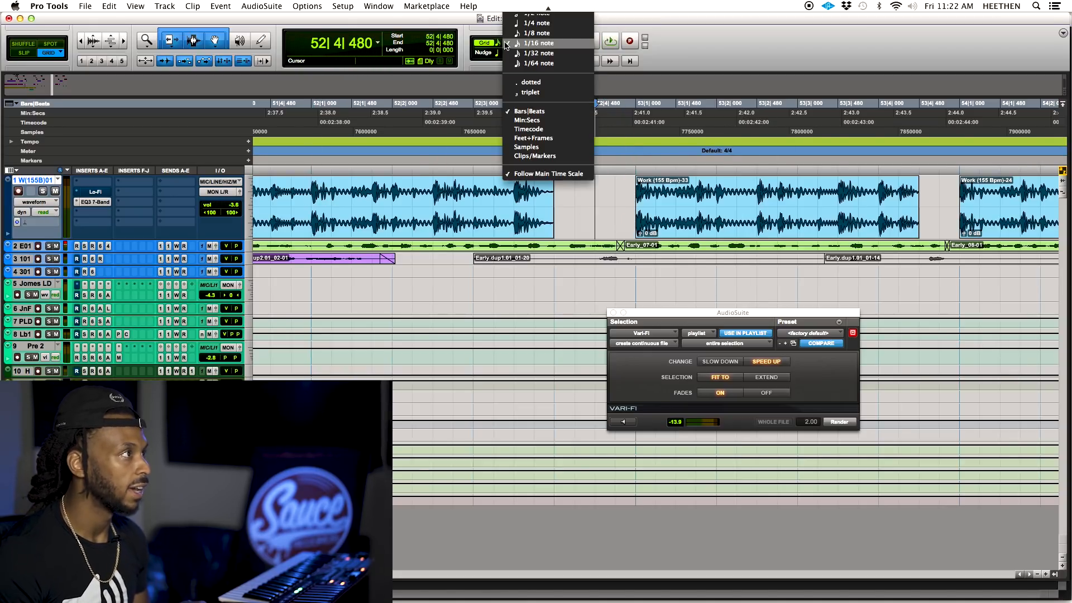
click(509, 33)
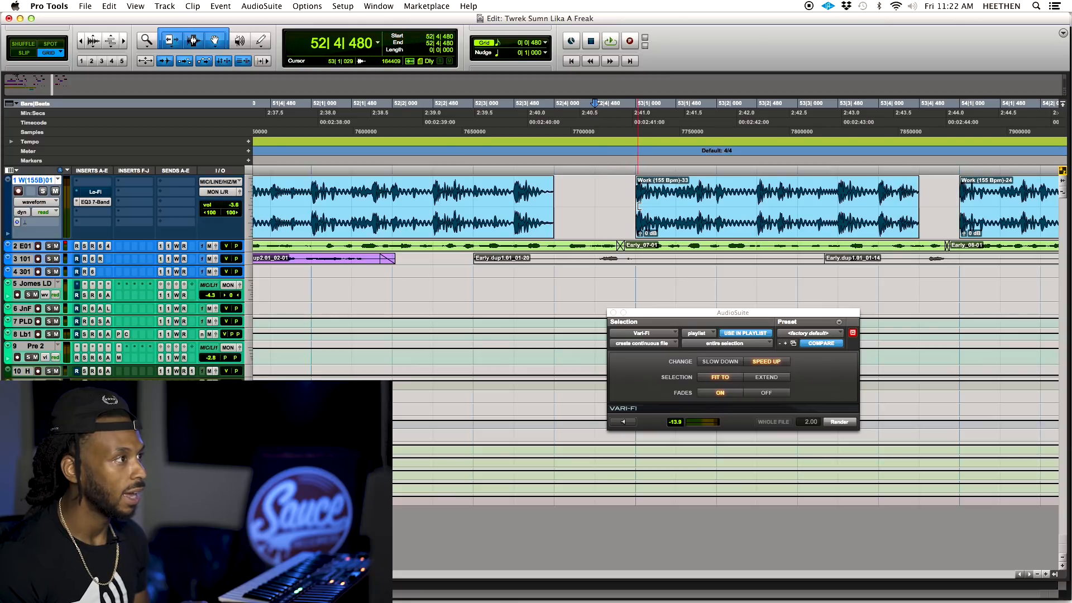
drag(635, 207, 667, 210)
key(space)
key(space)
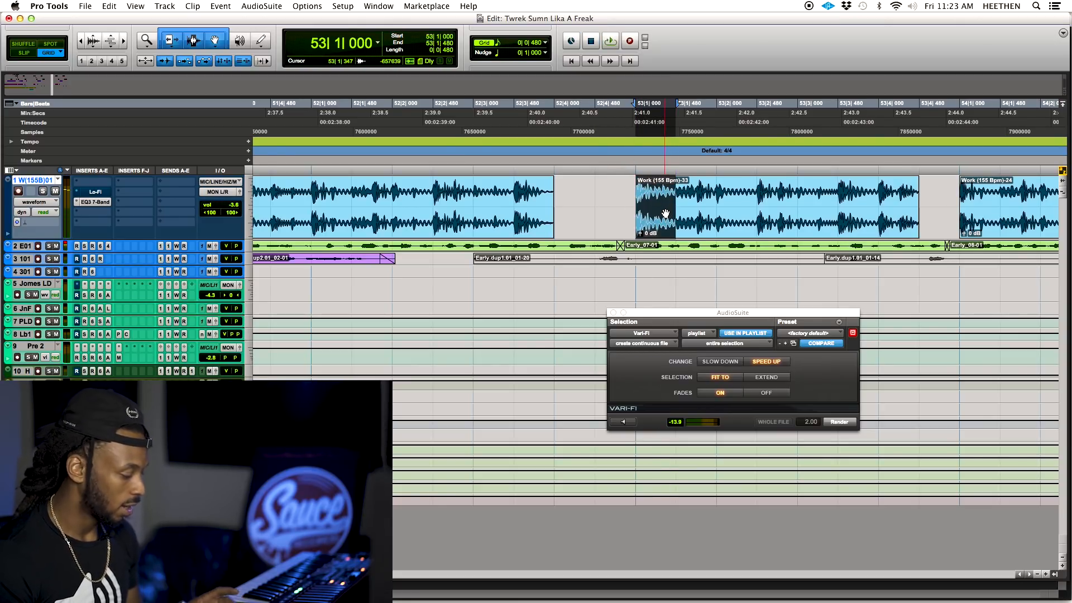
click(593, 190)
key(super+v)
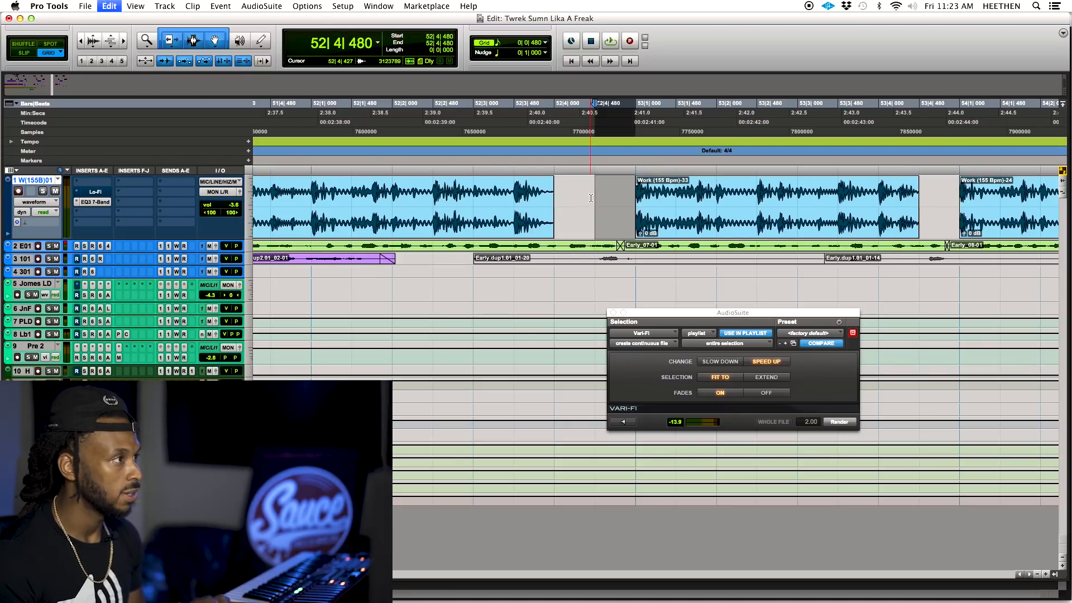
- Play the repeated eighth-note slice leading into bar 53 from 52|2|480
click(453, 190)
click(417, 193)
key(space)
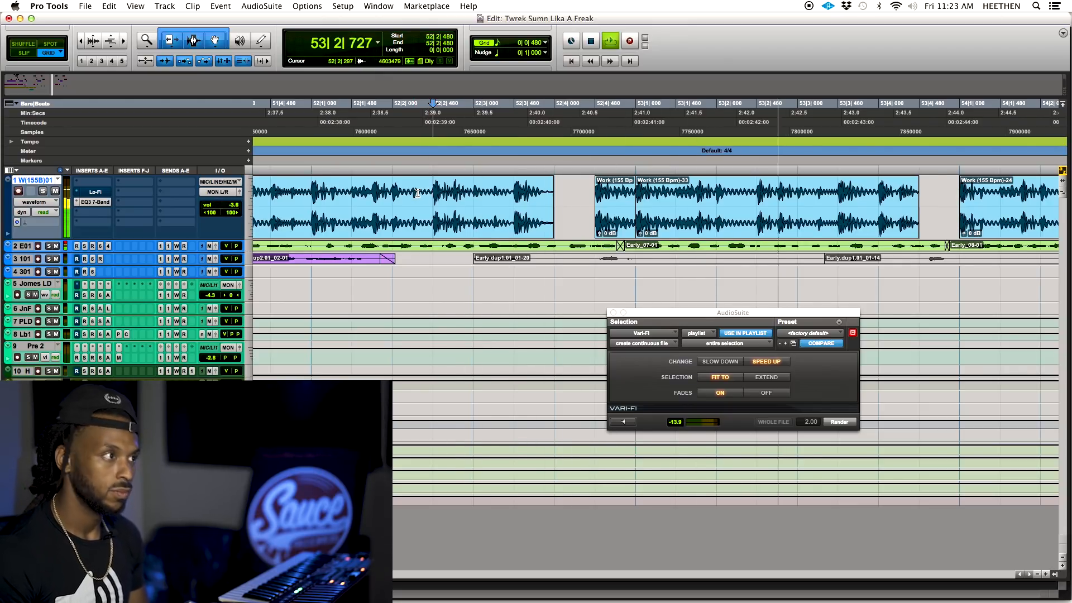
key(space)
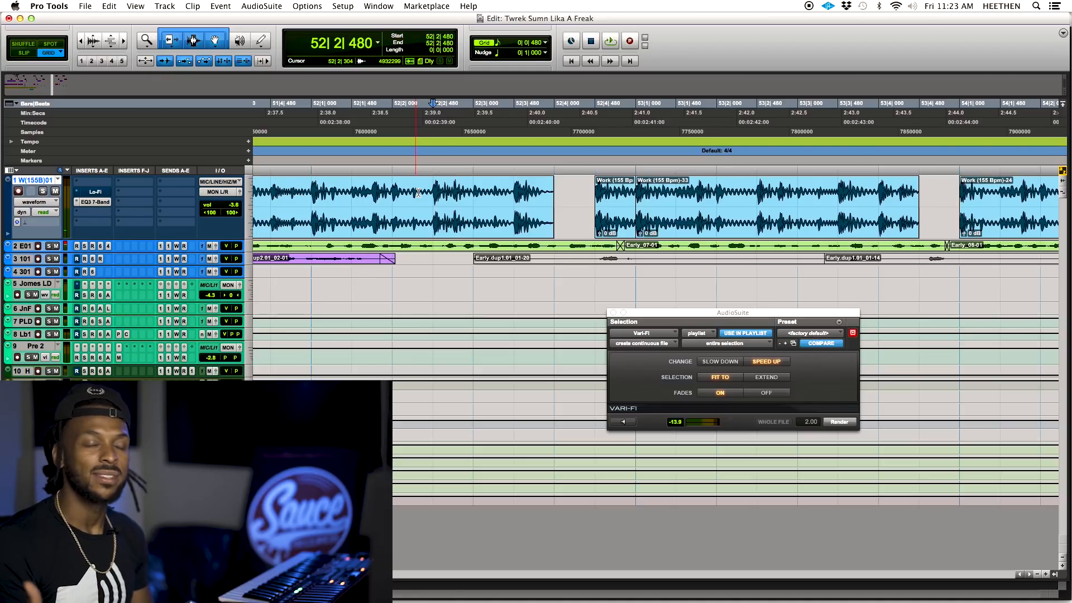
- Play the arrangement from 53|4|000 through the drops before bars 54 and 55 to around bar 57
key(r)
key(r)
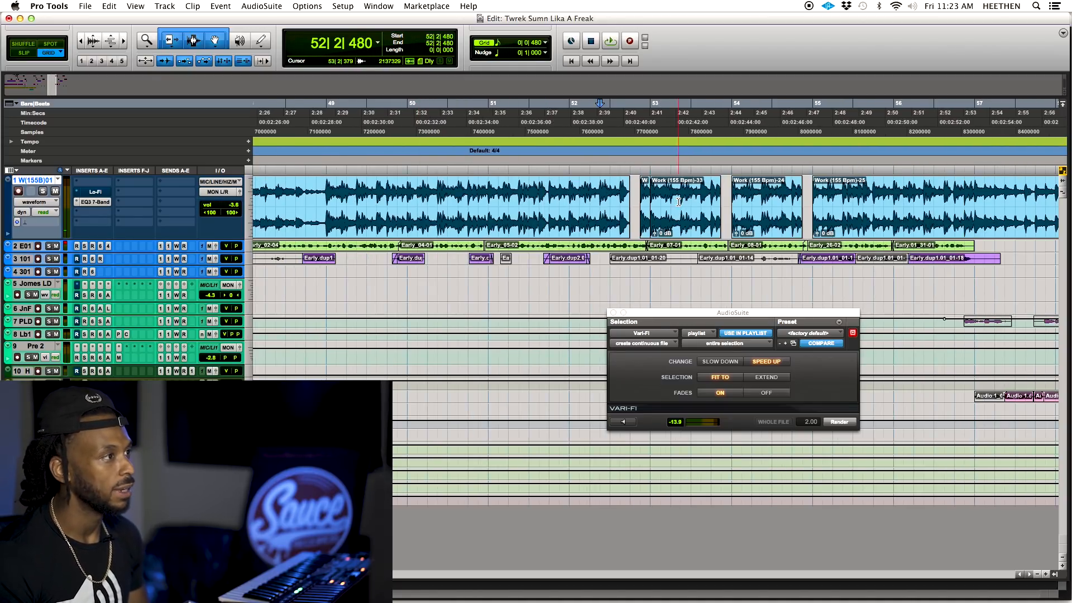
click(707, 173)
key(space)
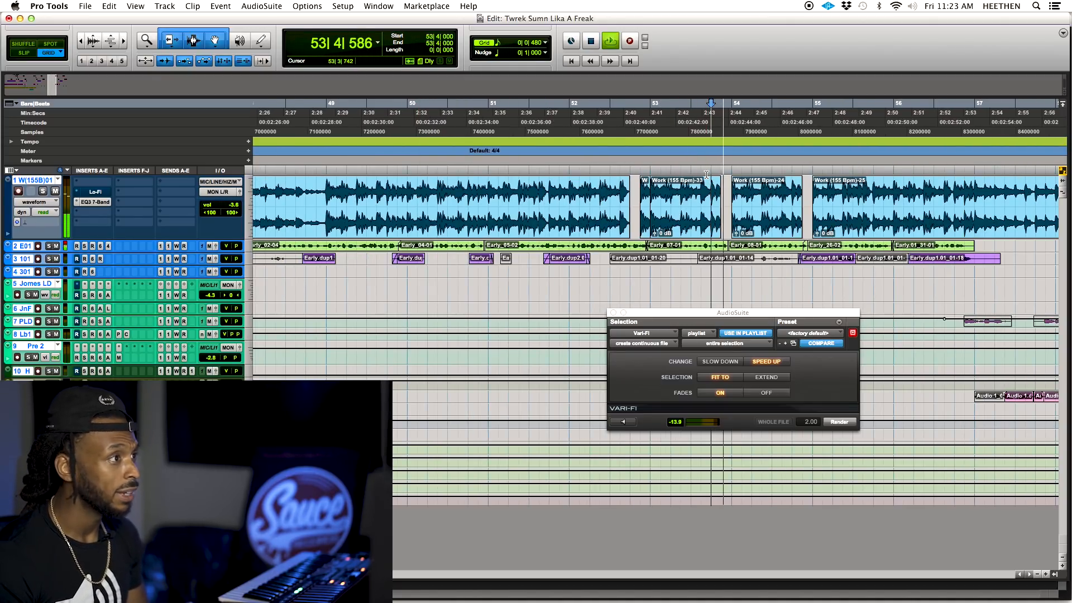
key(r)
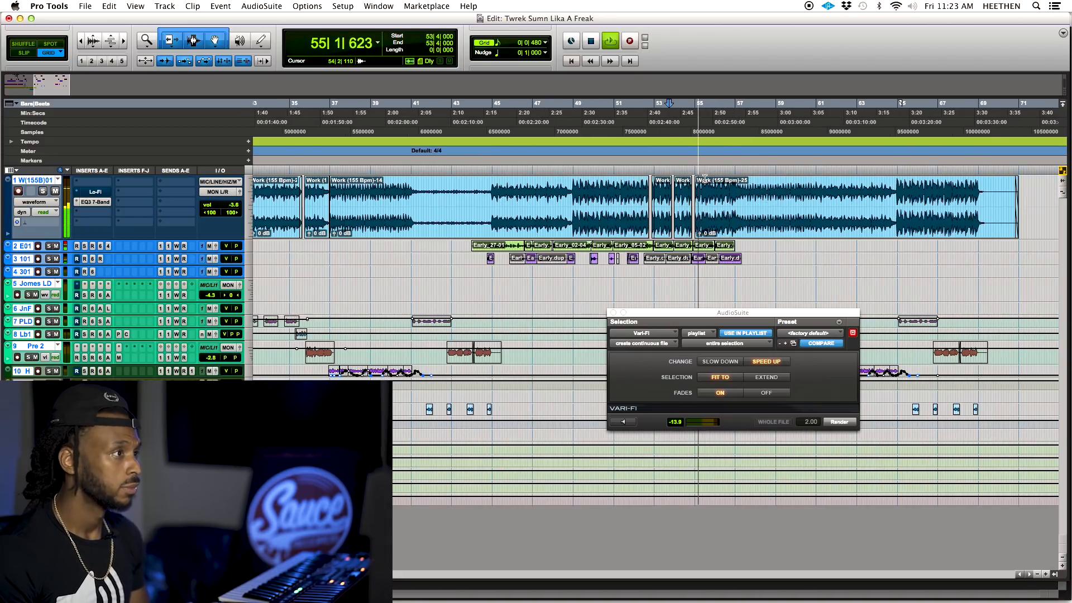
key(t)
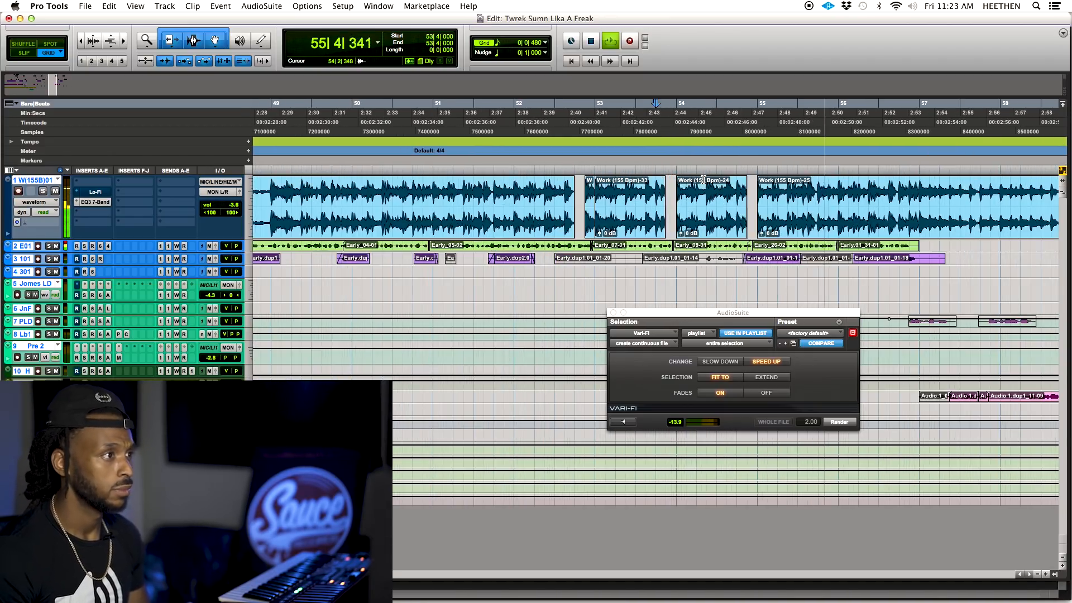
key(space)
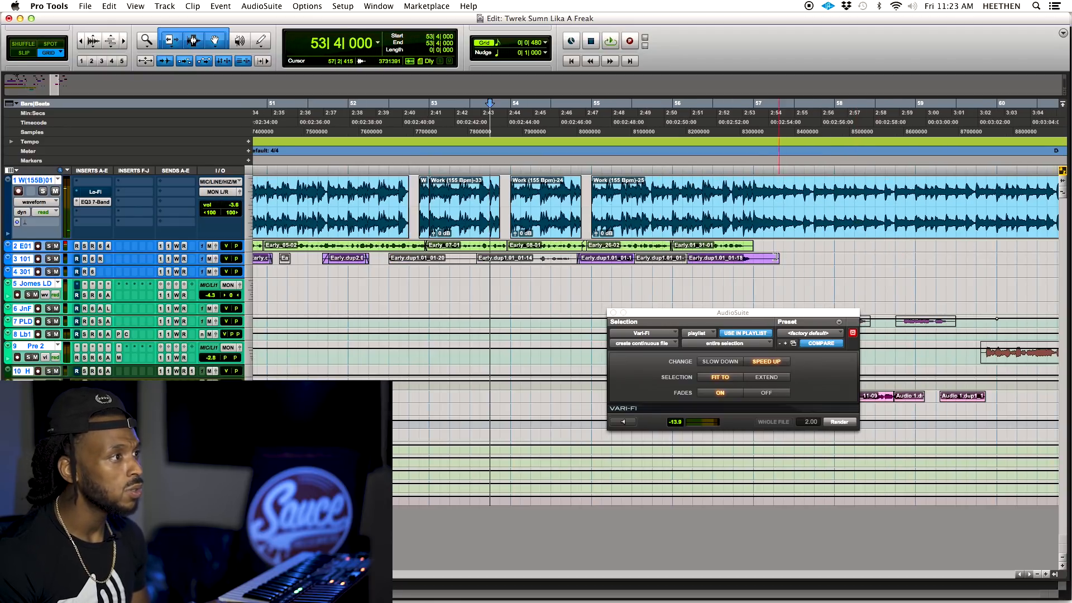
- Trim the end of the last purple vocal clip to 57|1|000 and select bar 56 of the instrumental
click(752, 258)
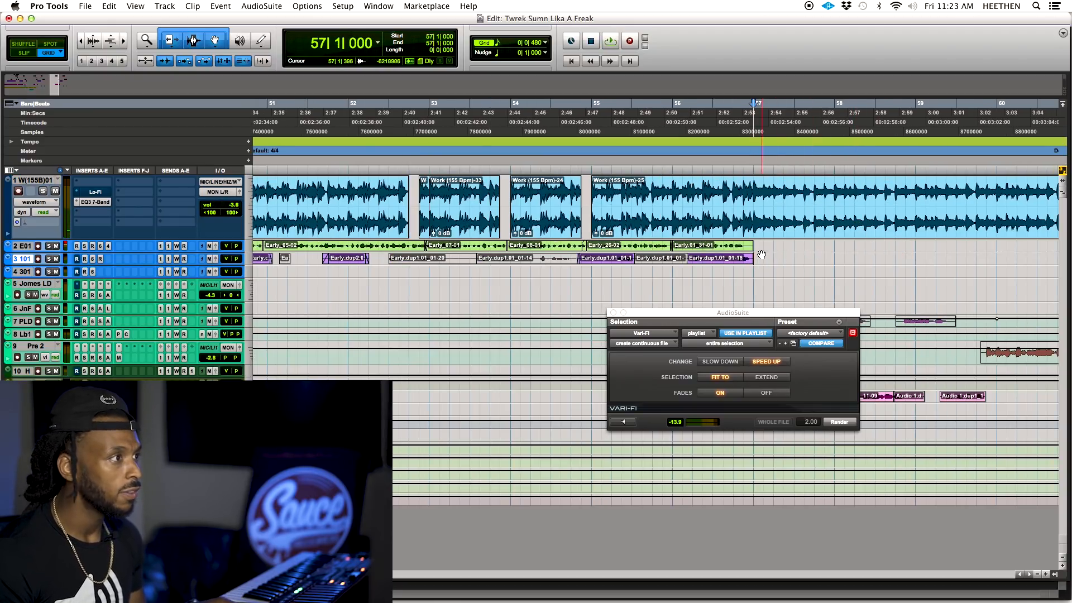
click(669, 194)
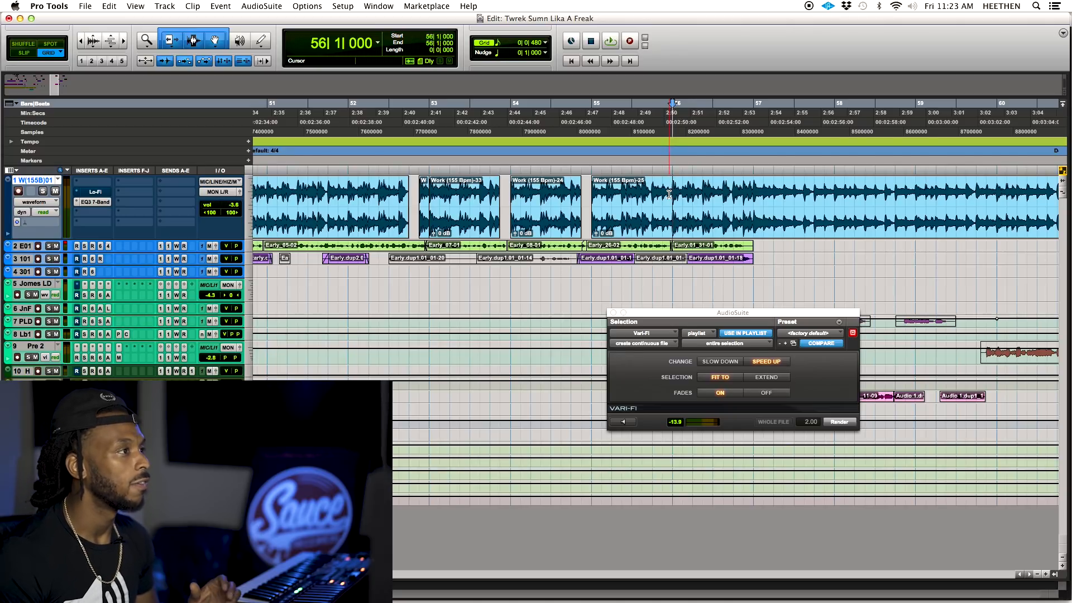
drag(669, 193, 753, 194)
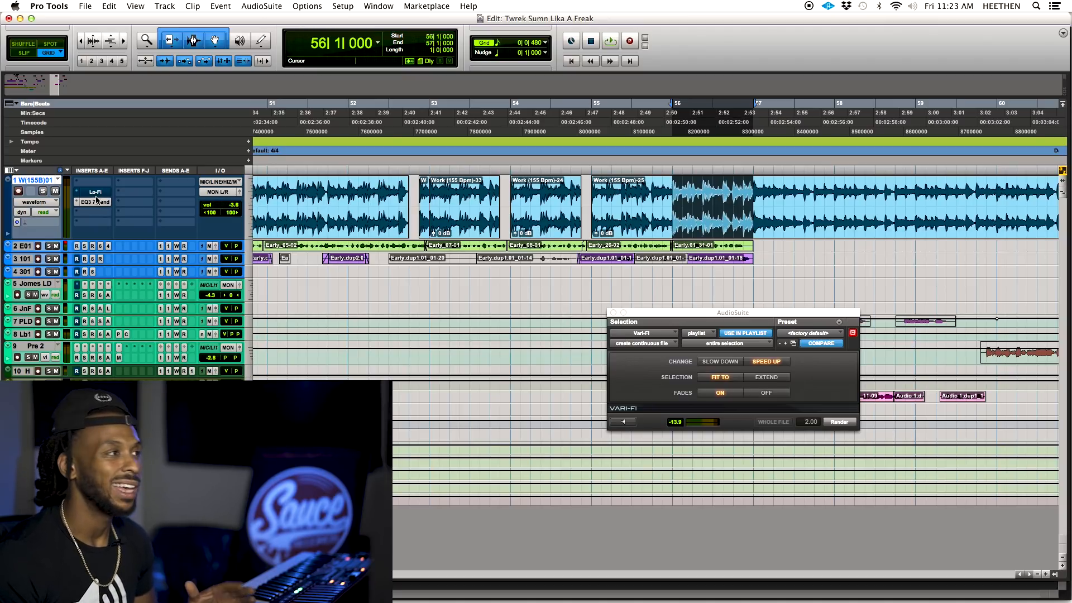
- Examine the section around bar 56 and play it from 55|1|000
key(r)
key(r)
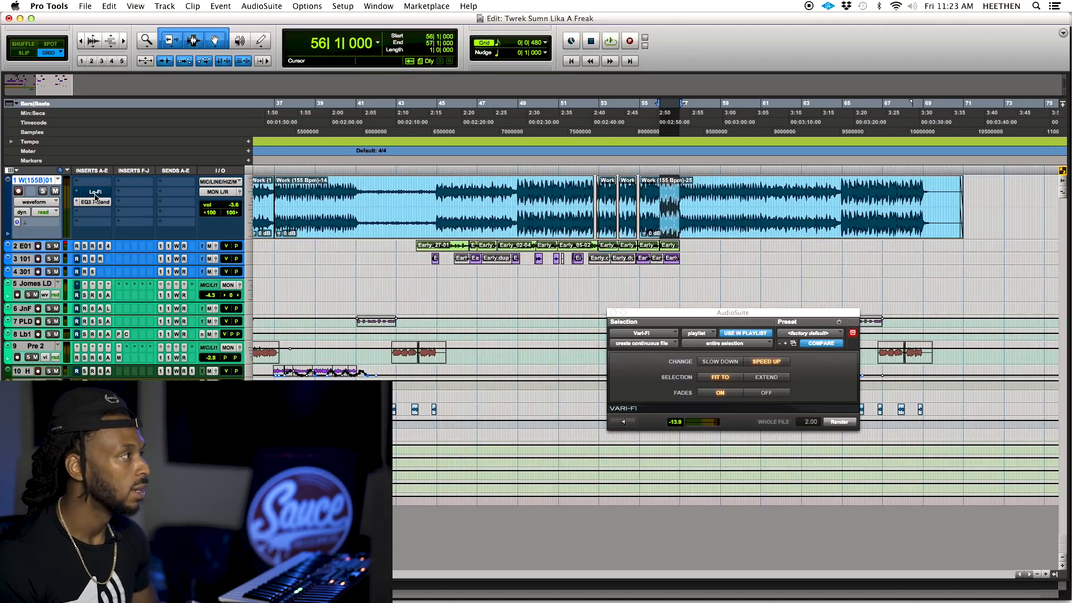
key(t)
key(t)
key(t)
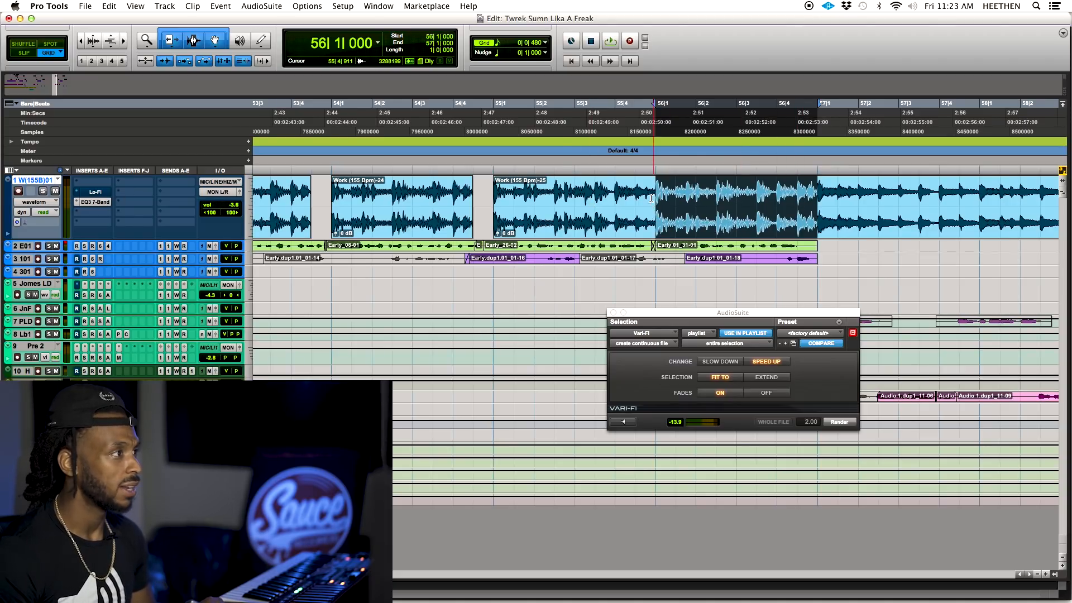
click(493, 171)
key(space)
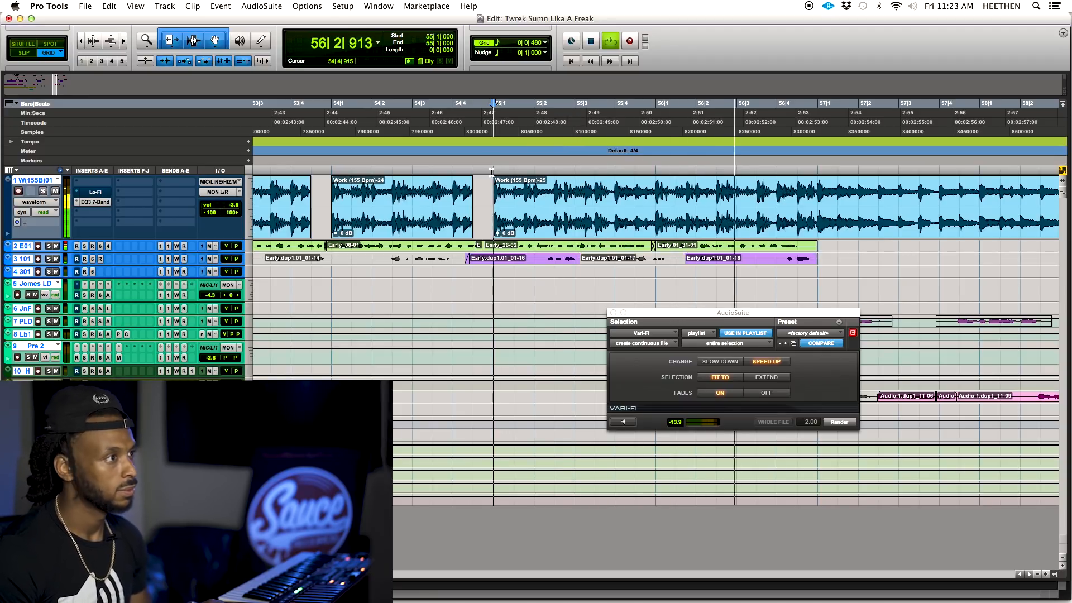
key(space)
- Replace the Vari-Fi window with AudioSuite Lo-Fi for the instrumental's bar 56 and set the sample rate to 6000 Hertz
drag(662, 206, 809, 214)
click(615, 313)
click(258, 6)
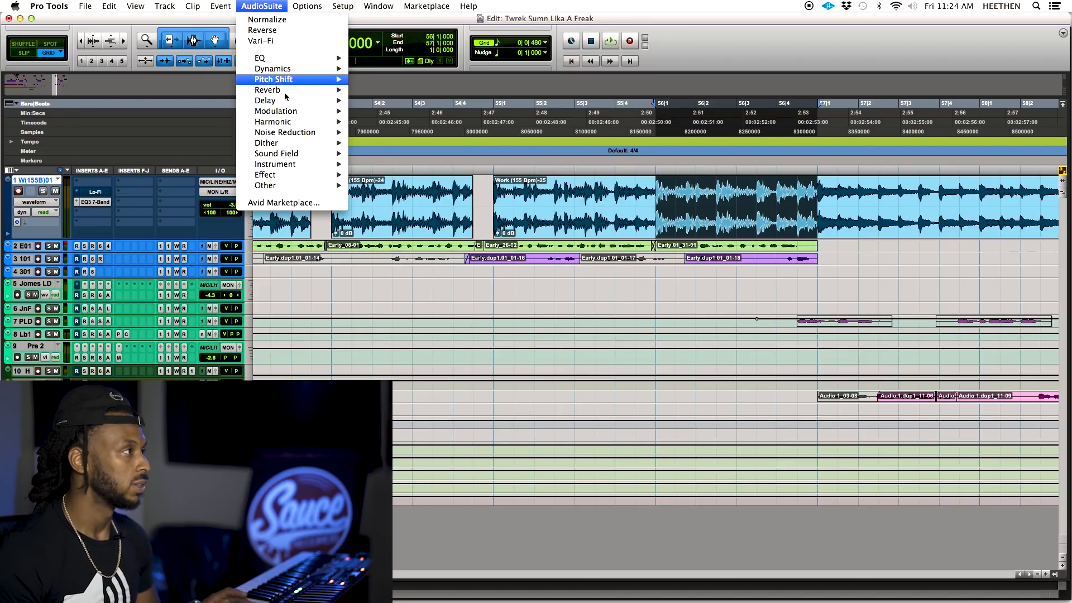
mouse_move(288, 124)
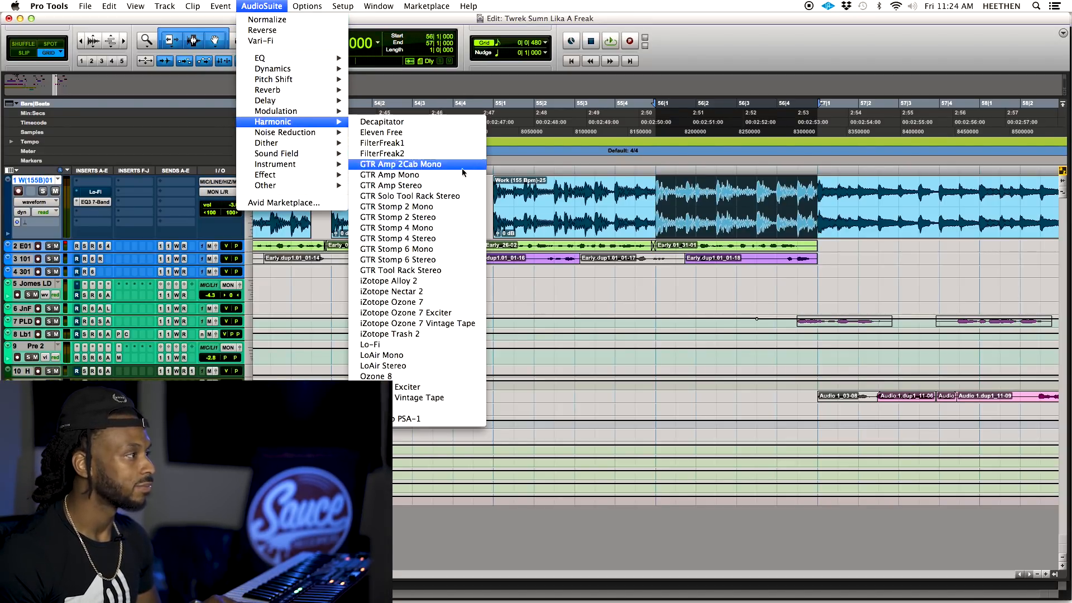
click(430, 346)
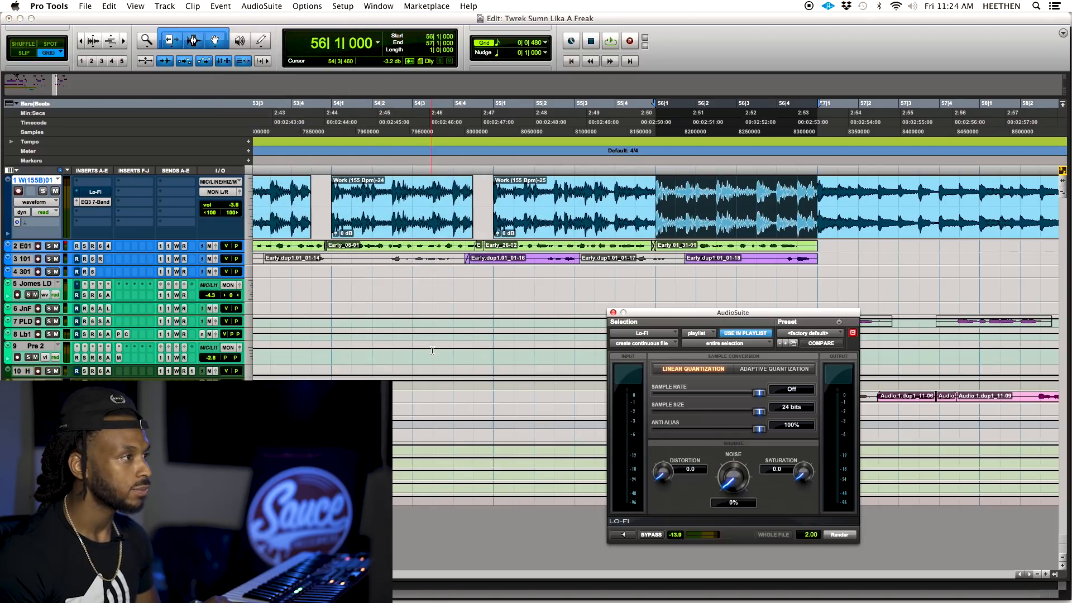
drag(720, 326, 580, 307)
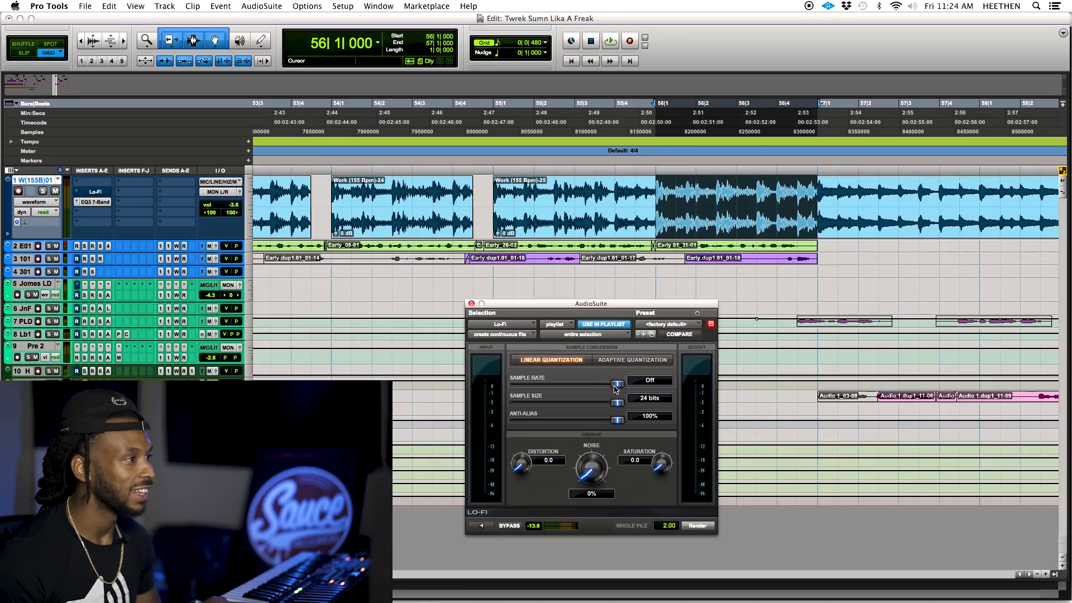
drag(612, 388, 616, 389)
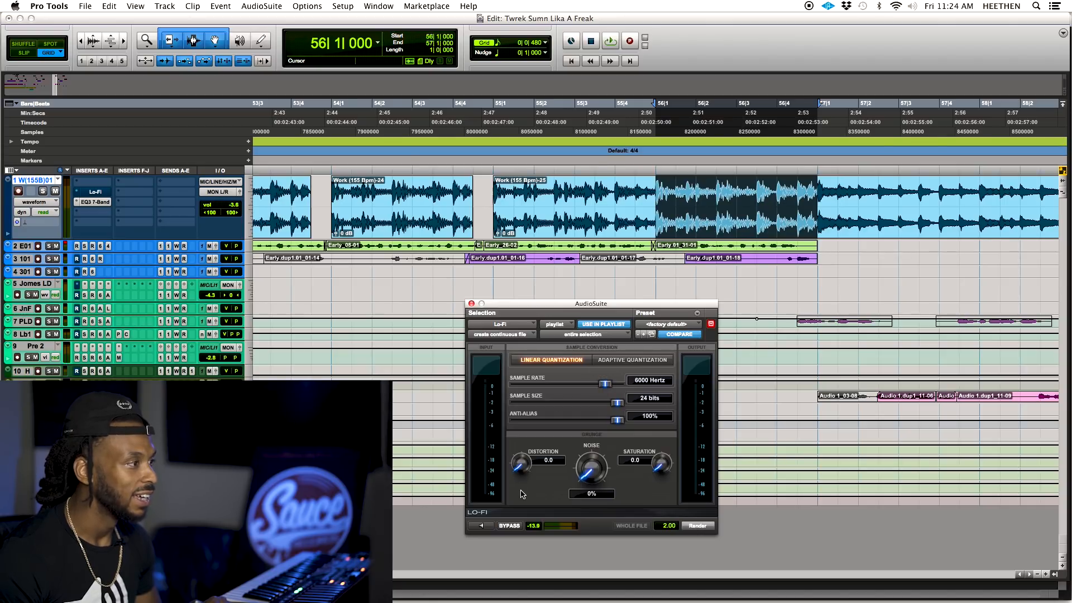
- Preview Lo-Fi on bar 56 of the instrumental, lower the sample rate to 5333 Hertz and render the effect
click(481, 526)
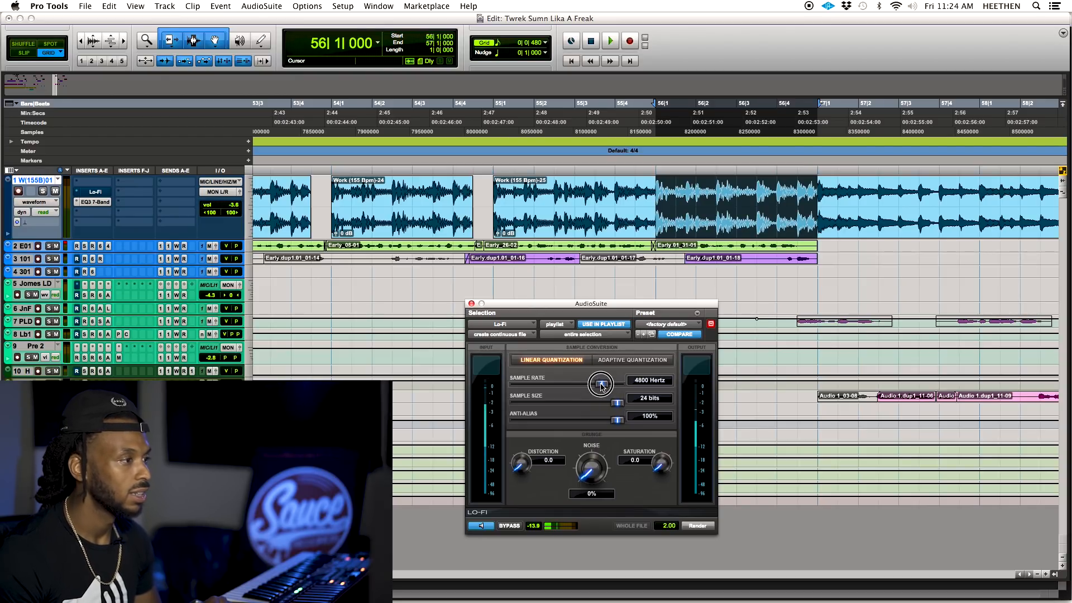
key(space)
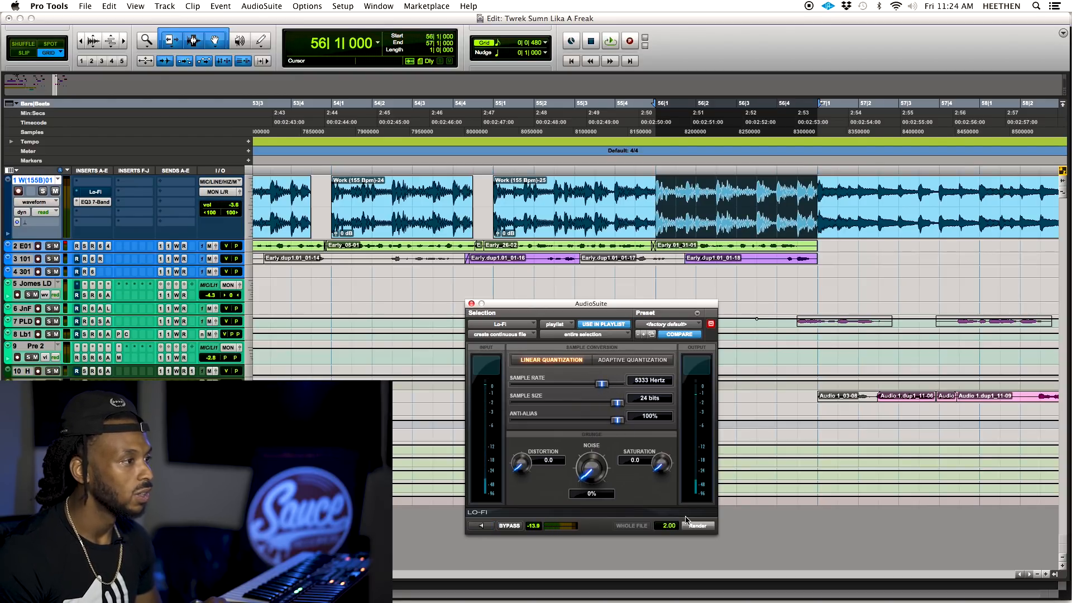
click(695, 526)
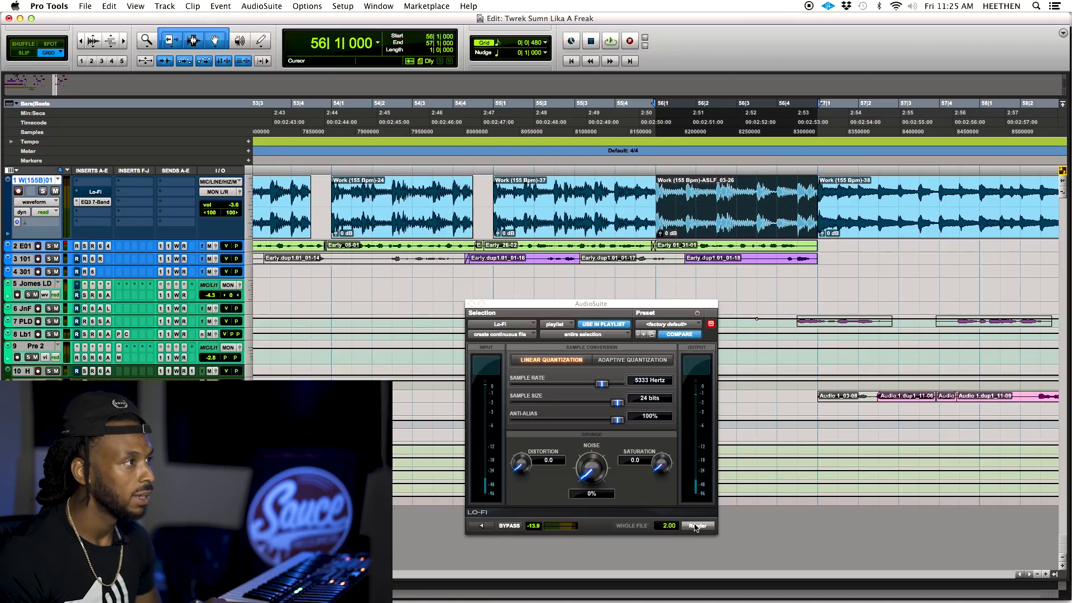
- Play the instrumental from 55|3|000 and again from 55|1|000 to check the Lo-Fi bar in context
click(575, 180)
key(space)
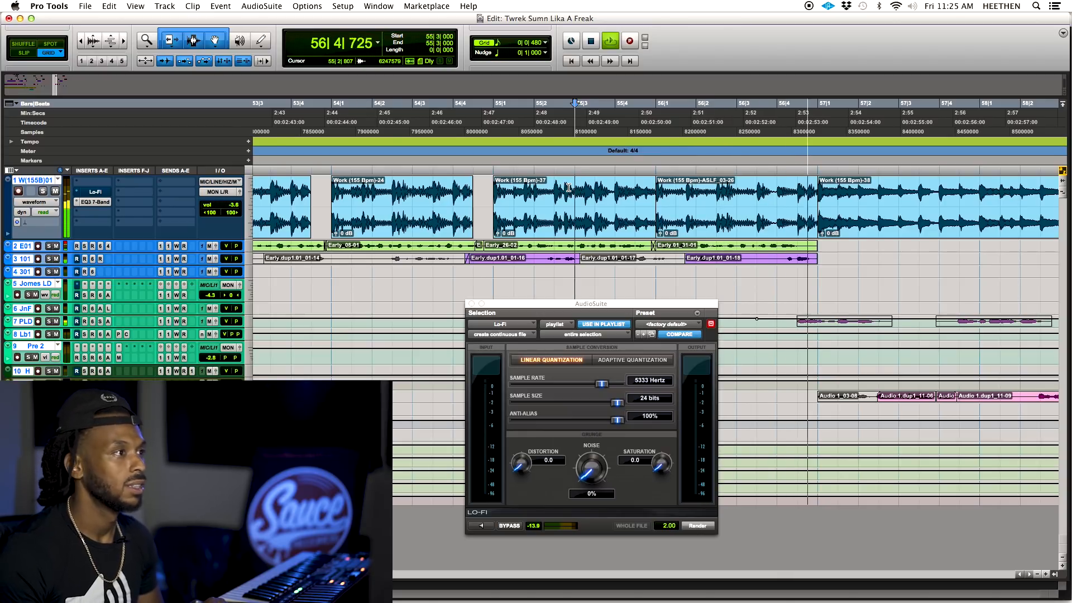
key(space)
click(505, 179)
key(space)
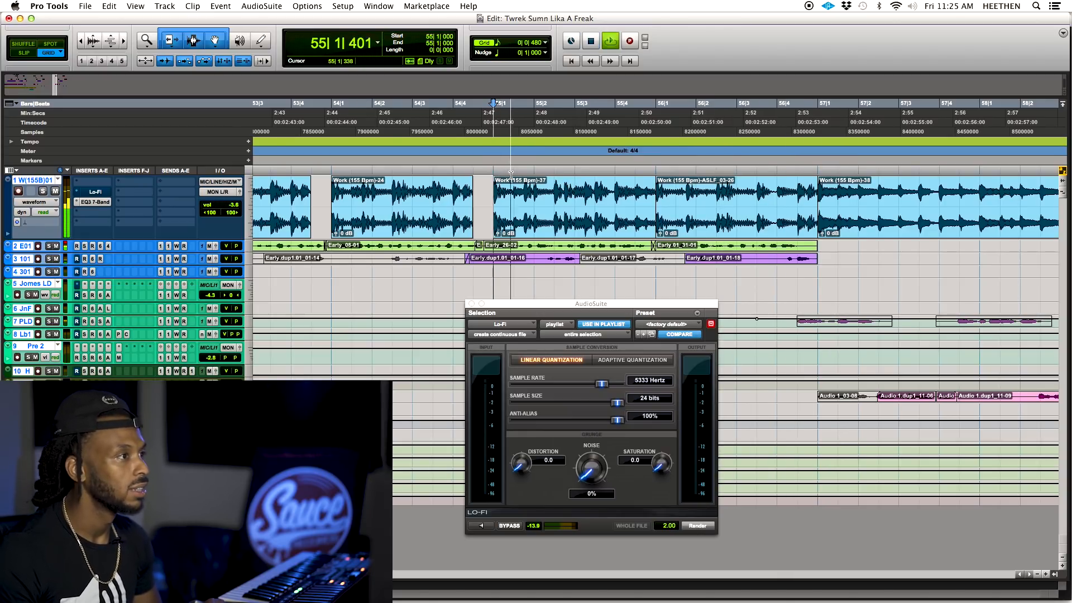
key(space)
- Try a crossfade from 56|4|000 to 57|2|000 at the end of the Lo-Fi clip, audition it from 56|3|480 and undo it
click(816, 236)
drag(826, 232, 851, 229)
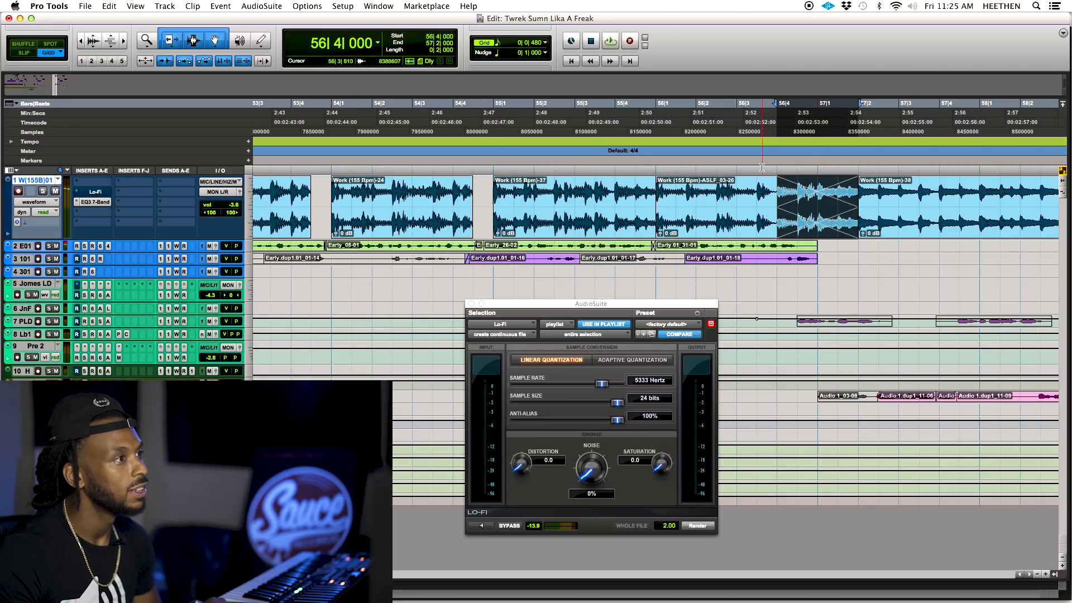
click(758, 185)
key(space)
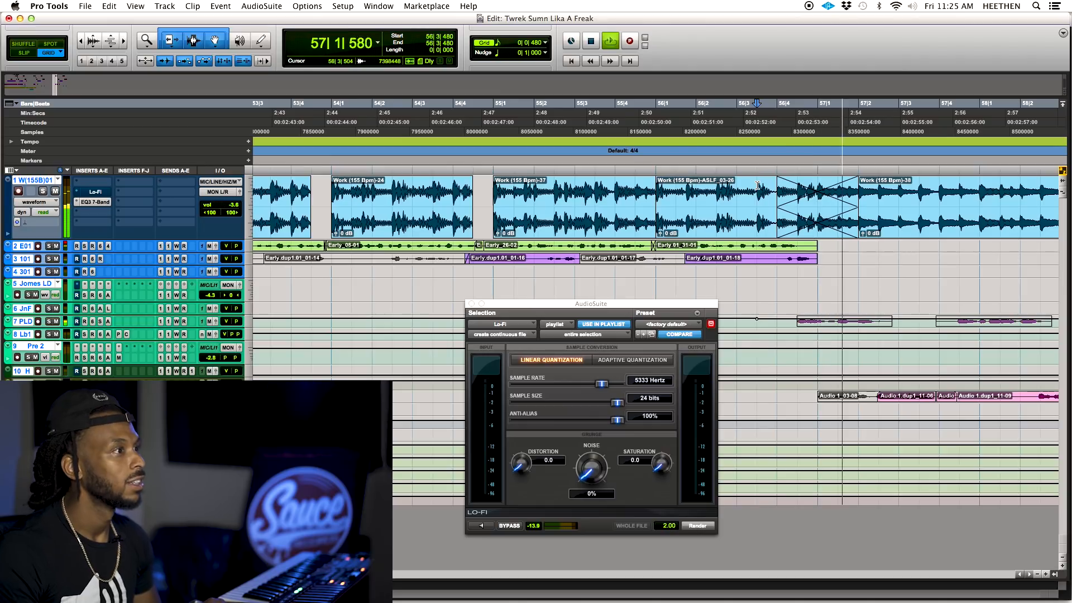
key(space)
key(super+z)
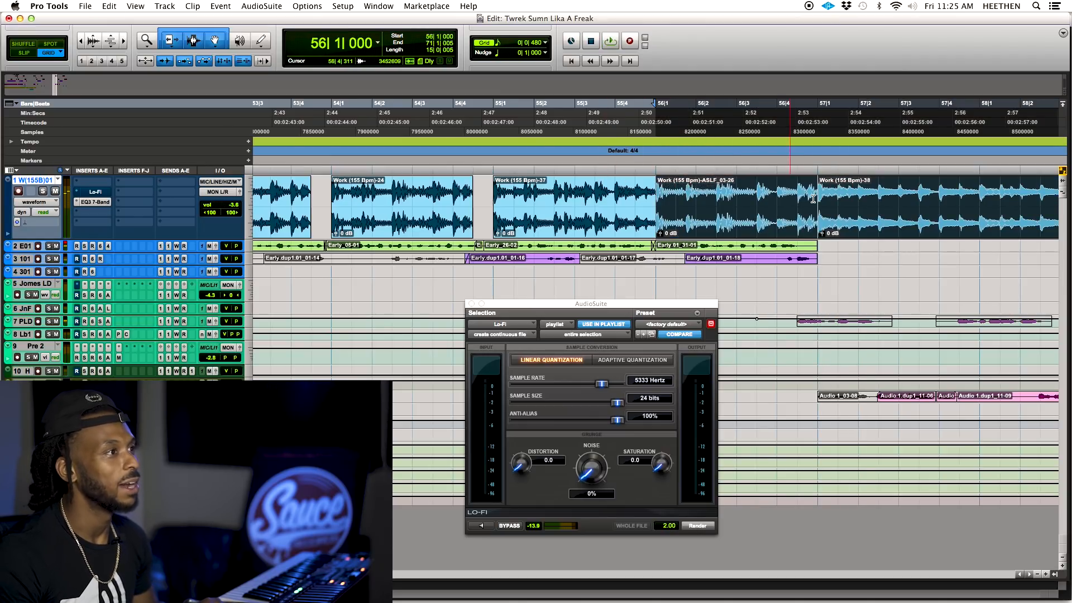
- Crossfade the Lo-Fi clip into the following instrumental clip again from 56|4|000 to 57|2|000 and play from 55|3|480
click(782, 190)
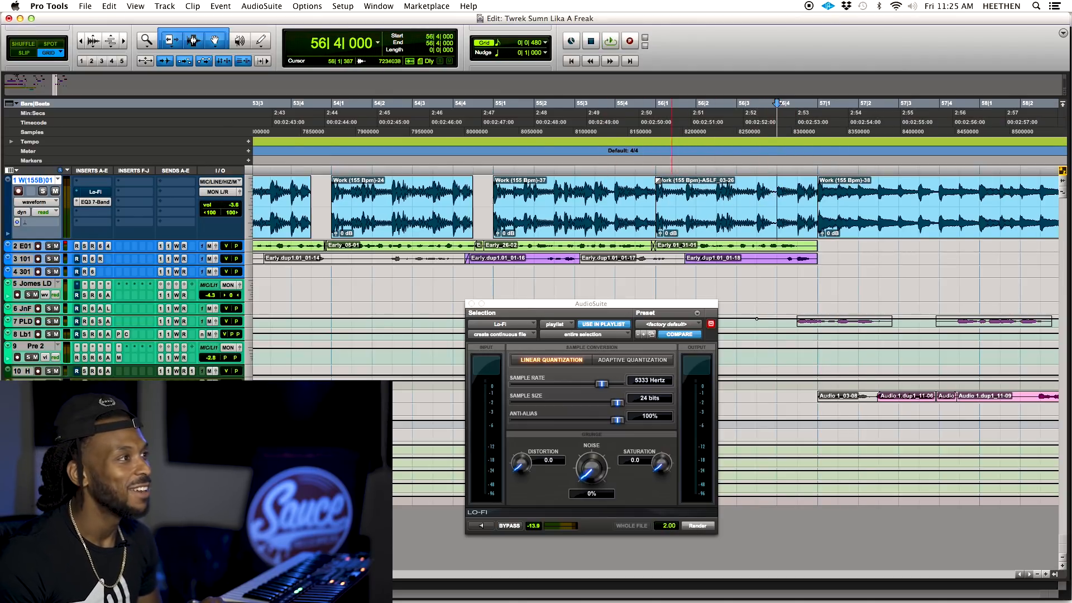
click(785, 222)
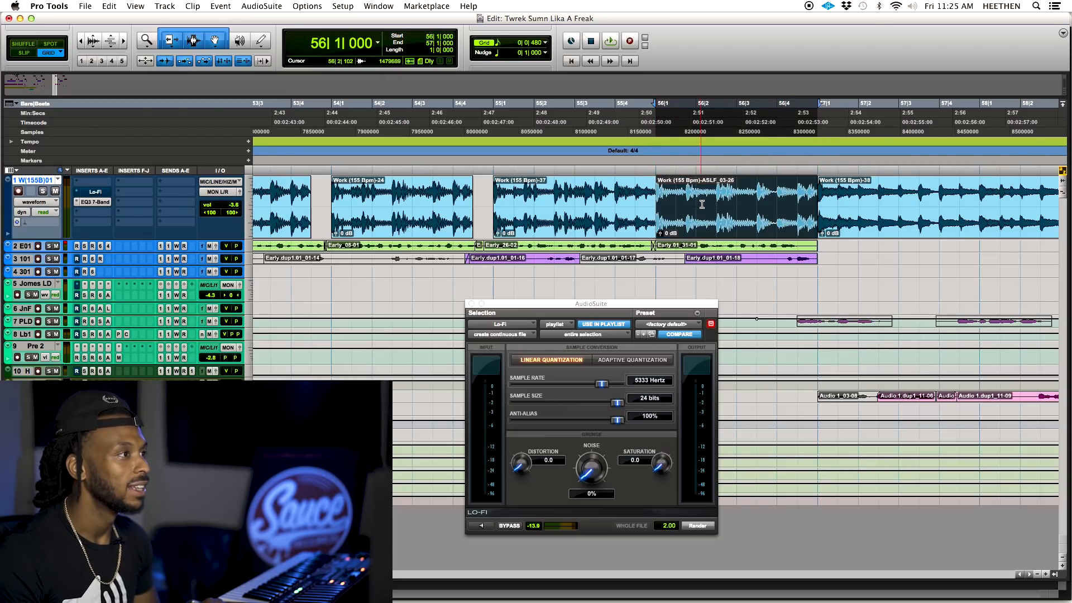
click(869, 213)
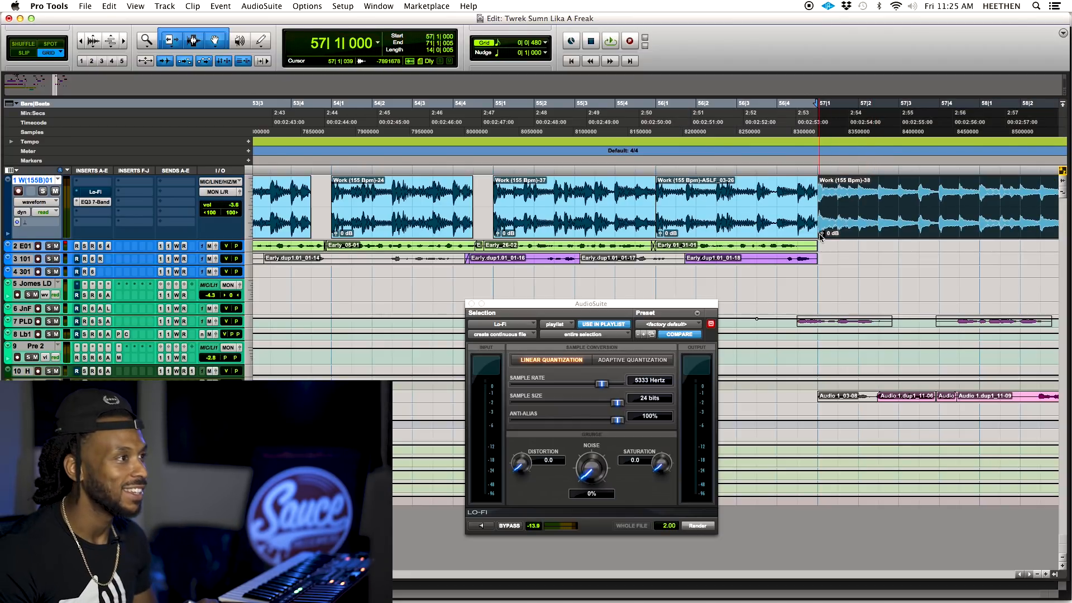
drag(816, 233, 858, 230)
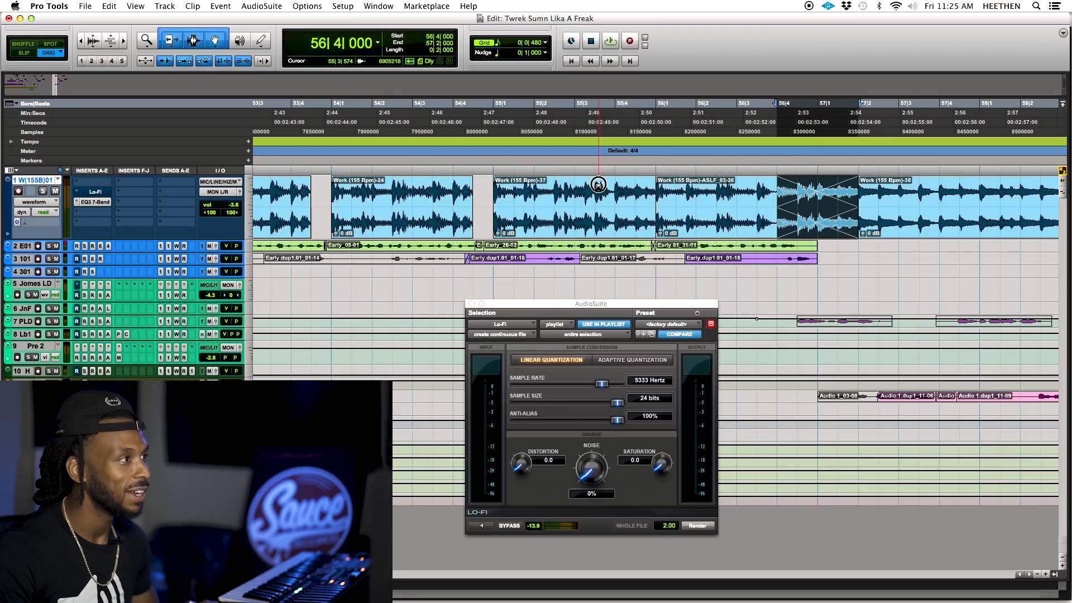
click(598, 185)
key(space)
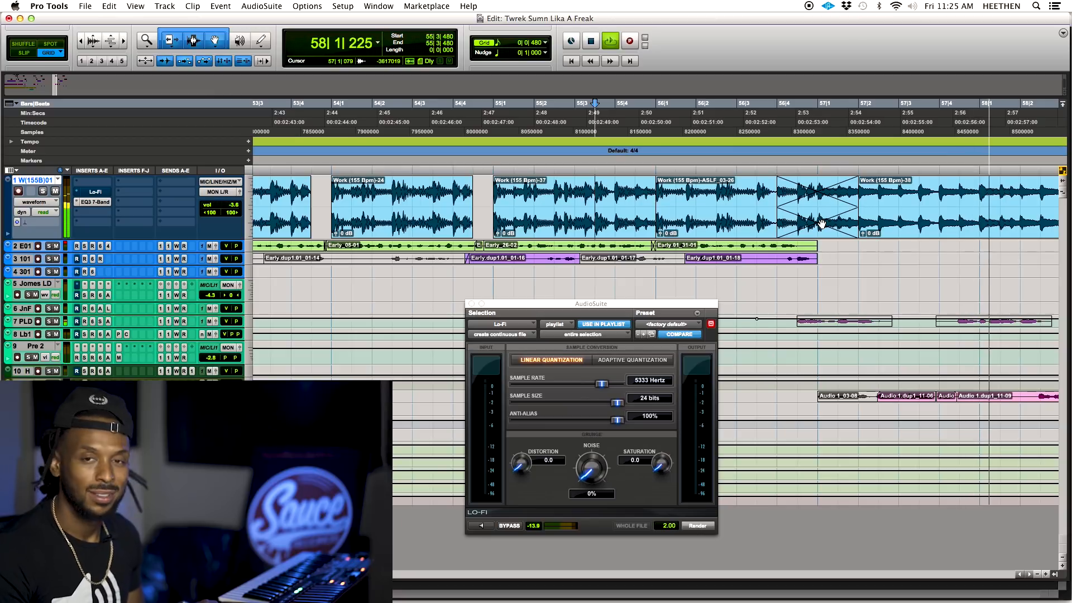
- Play the crossfaded transition from 57|1|000, then delete the crossfade between the two instrumental clips
click(815, 190)
key(space)
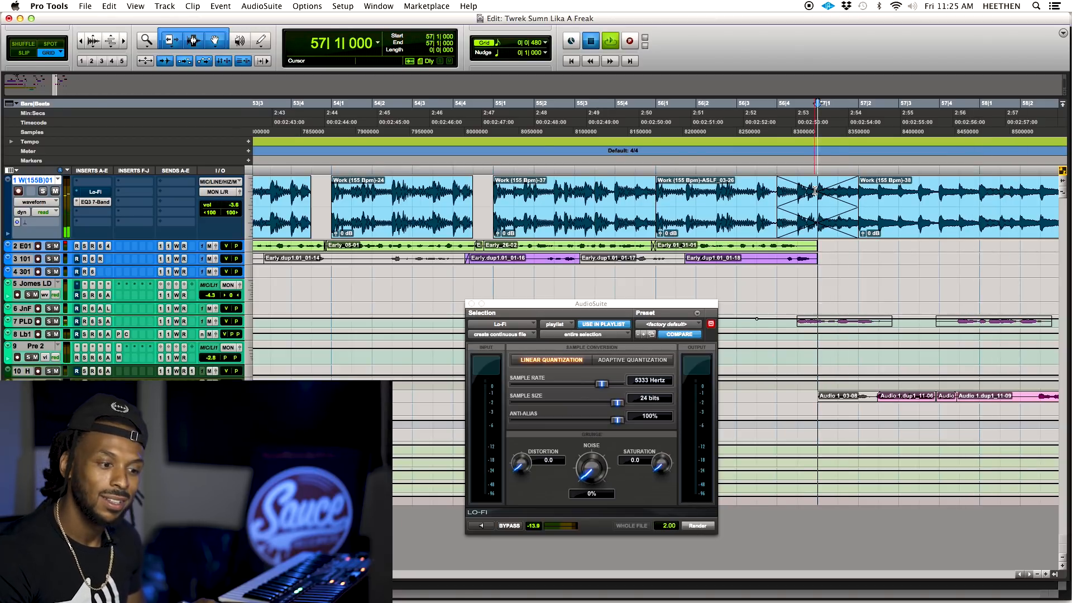
key(space)
key(space)
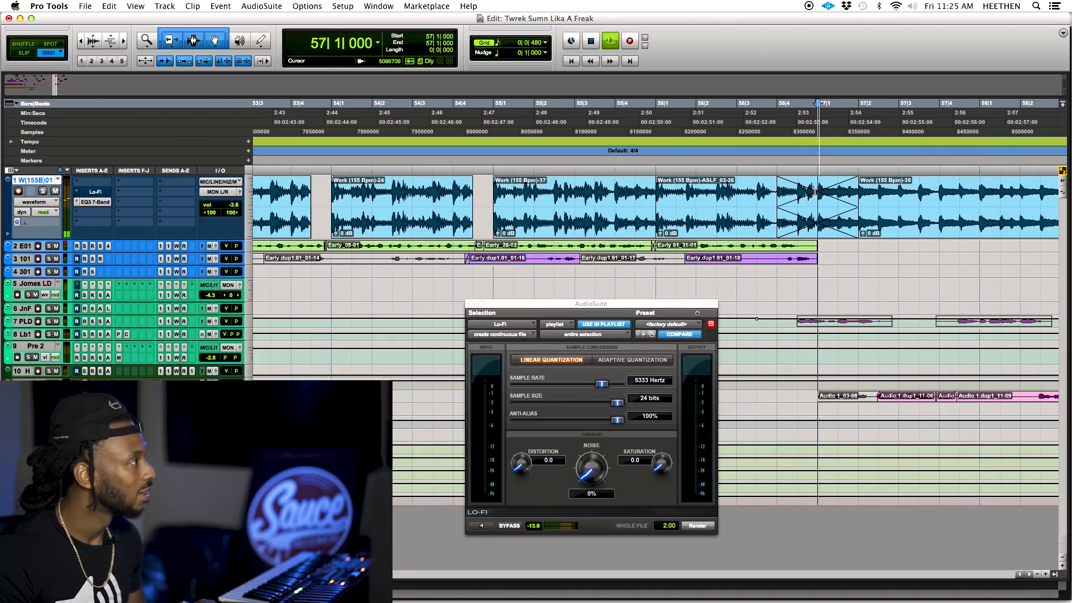
key(space)
click(816, 211)
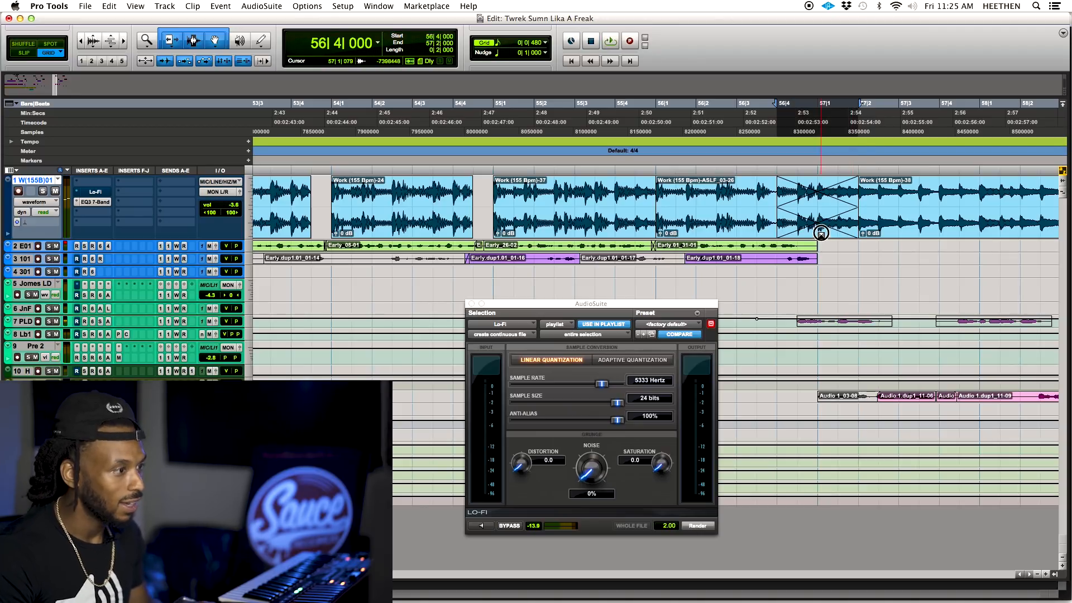
key(Delete)
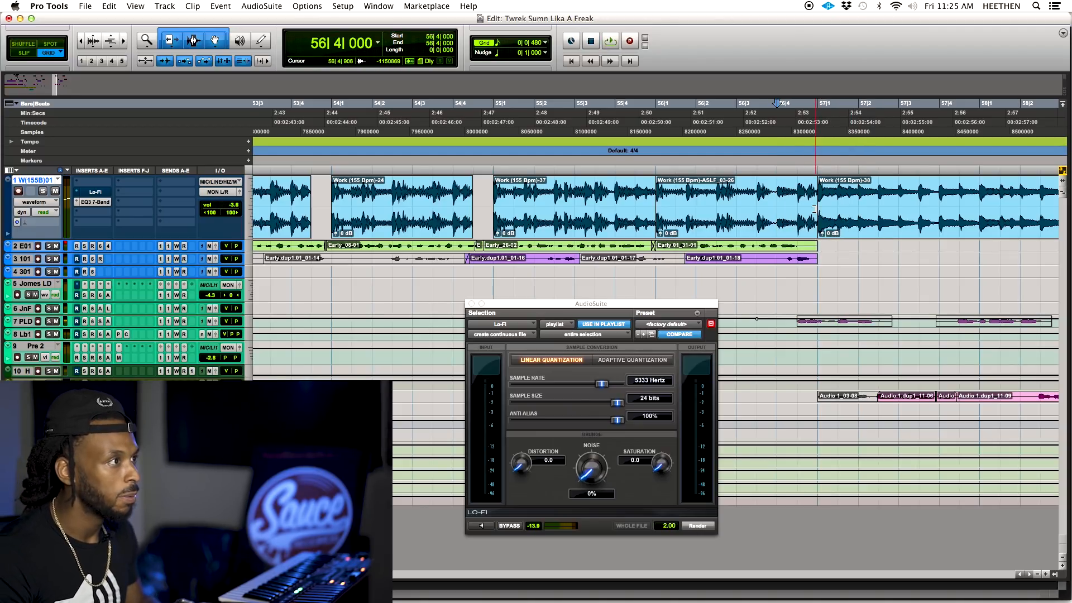
- Play the instrumental from 57|1|000 without the crossfade
click(812, 176)
key(space)
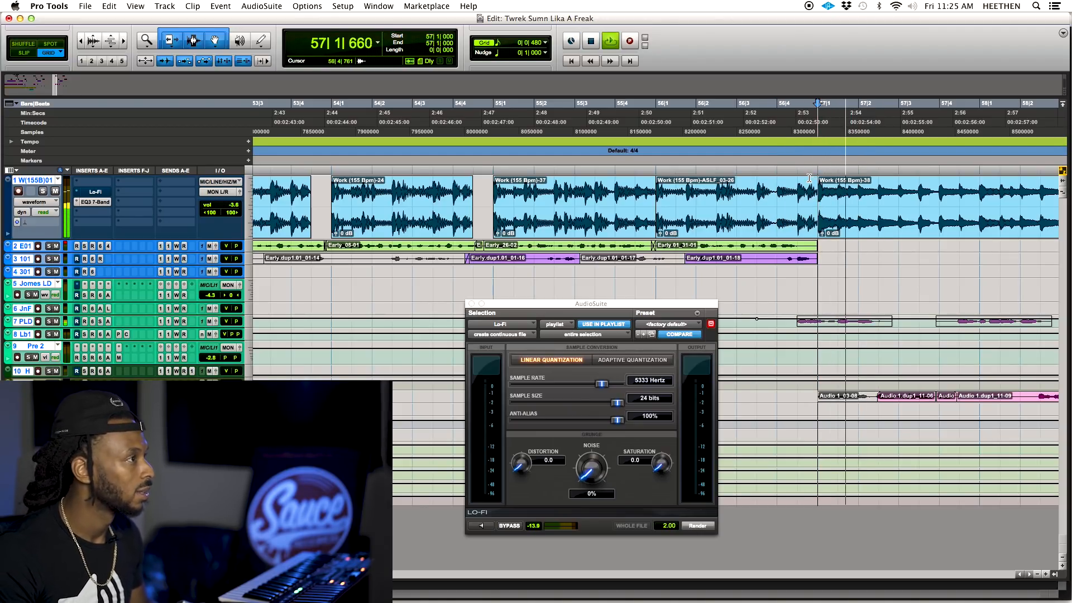
key(space)
- Try a shorter crossfade from 56|4|480 to 57|1|480, audition it from 56|3|480 and undo it
drag(800, 227, 829, 227)
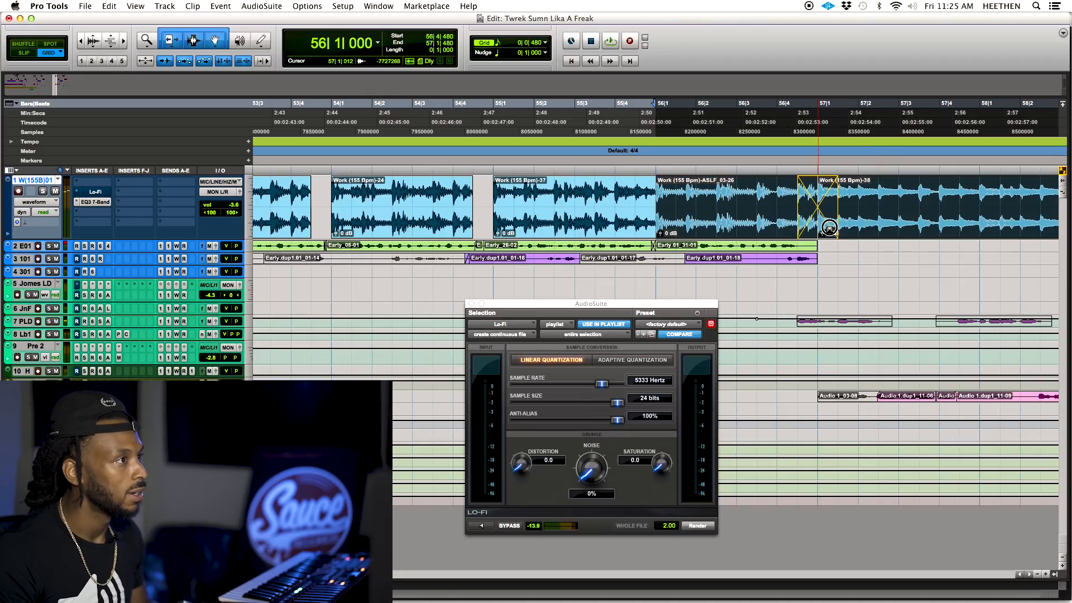
click(755, 189)
key(space)
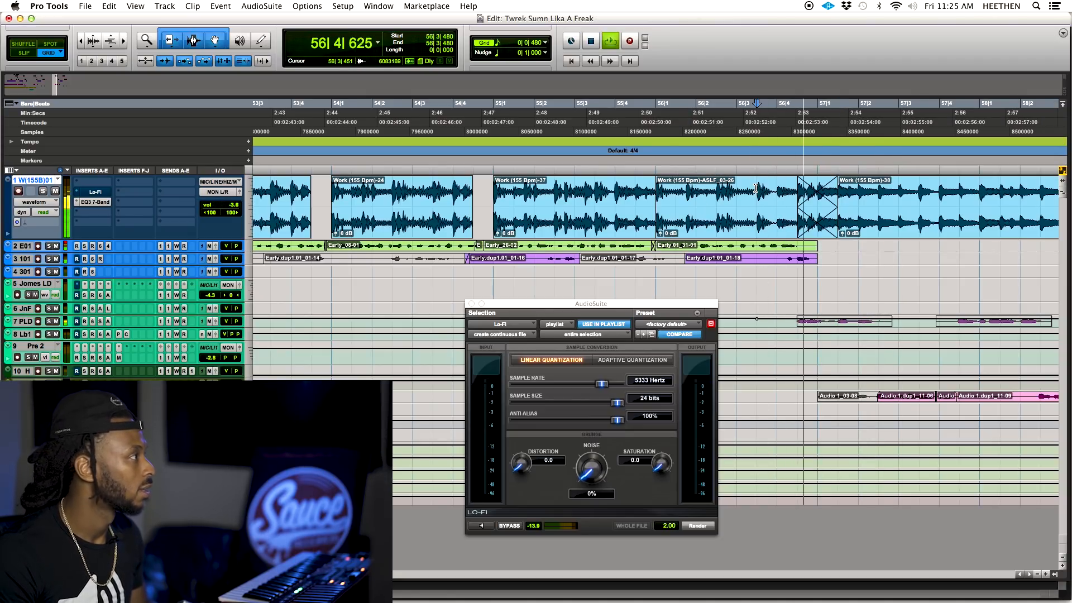
key(space)
key(super+z)
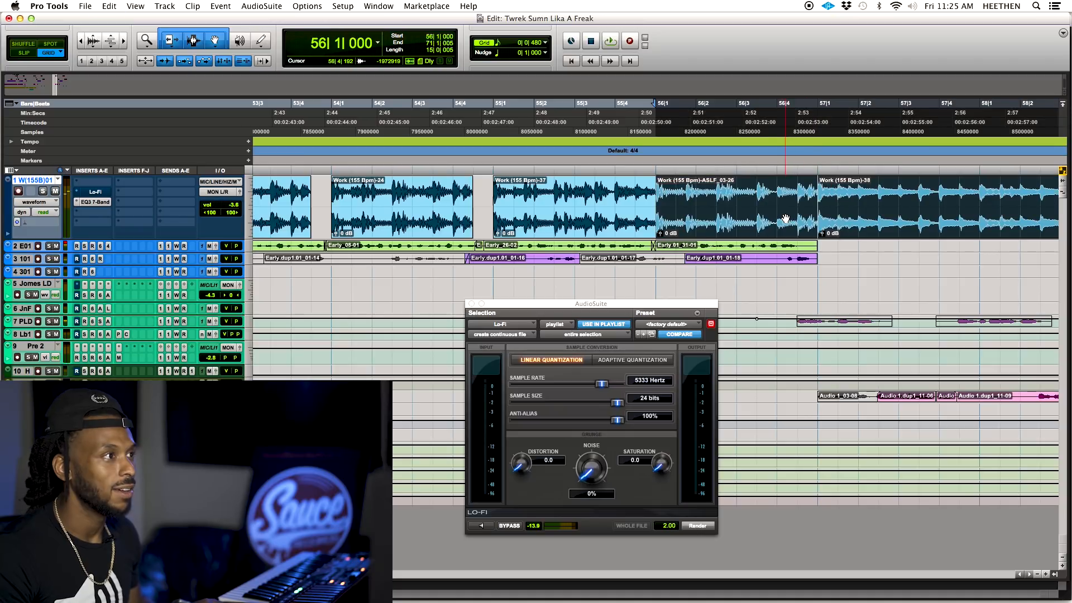
- Play the transition out of the Lo-Fi bar from 56|4|000 and again from 55|4|480
click(776, 198)
key(space)
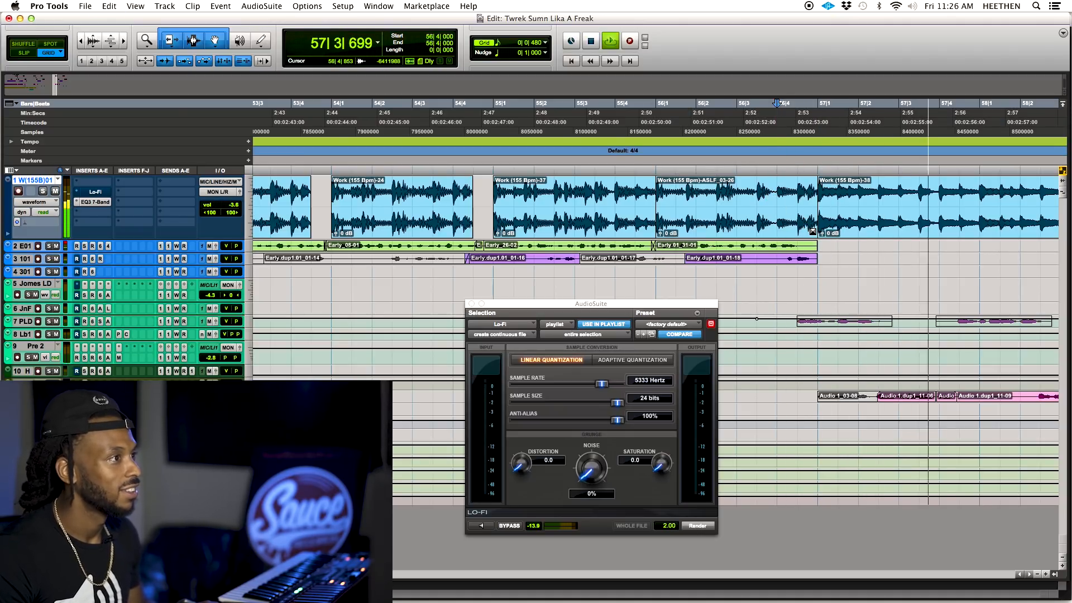
key(space)
double_click(789, 204)
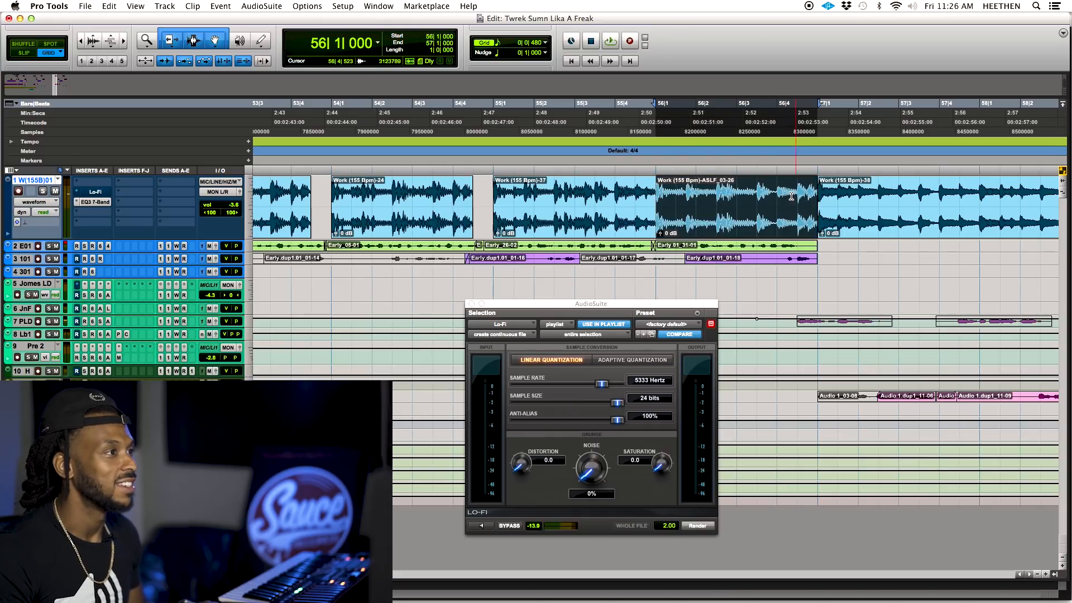
click(818, 231)
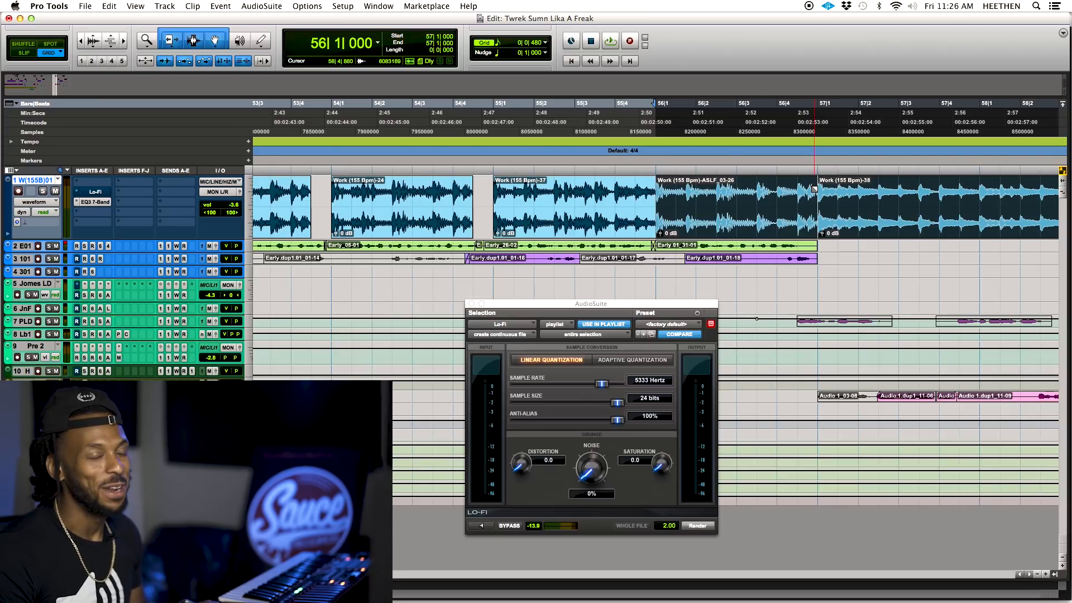
click(751, 190)
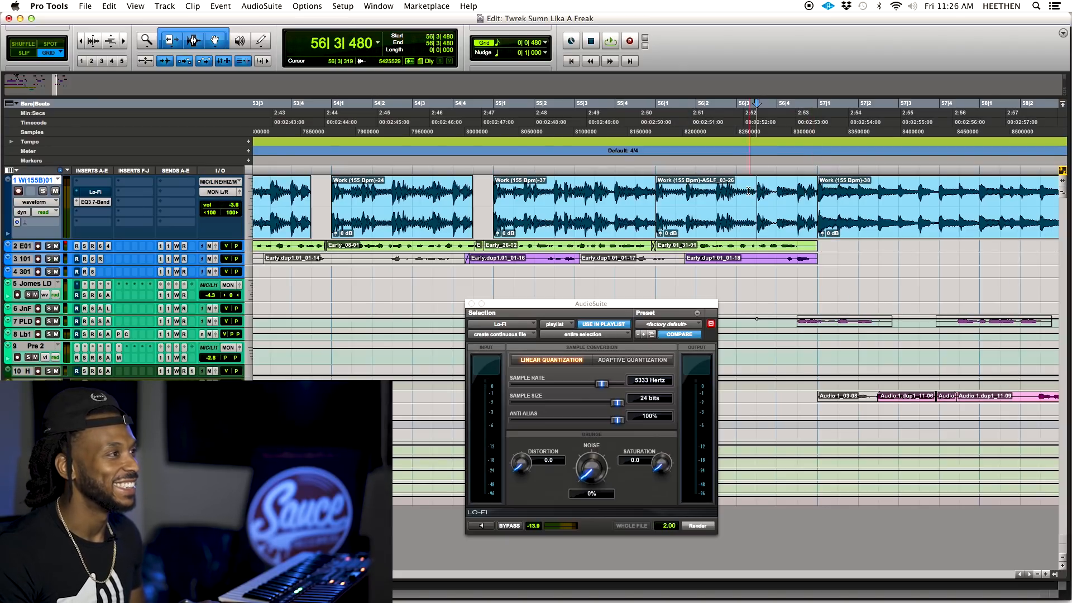
click(631, 192)
key(space)
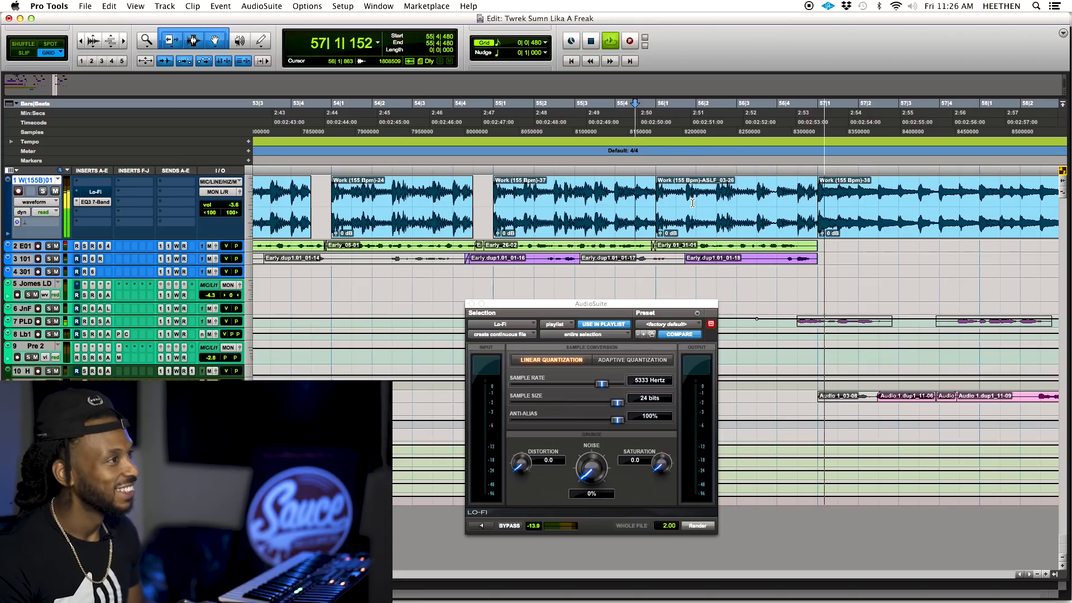
- Delete the instrumental from 56|4|480 to 57|1|000 to create a gap, and play the drop from 55|4|000
drag(797, 198, 812, 197)
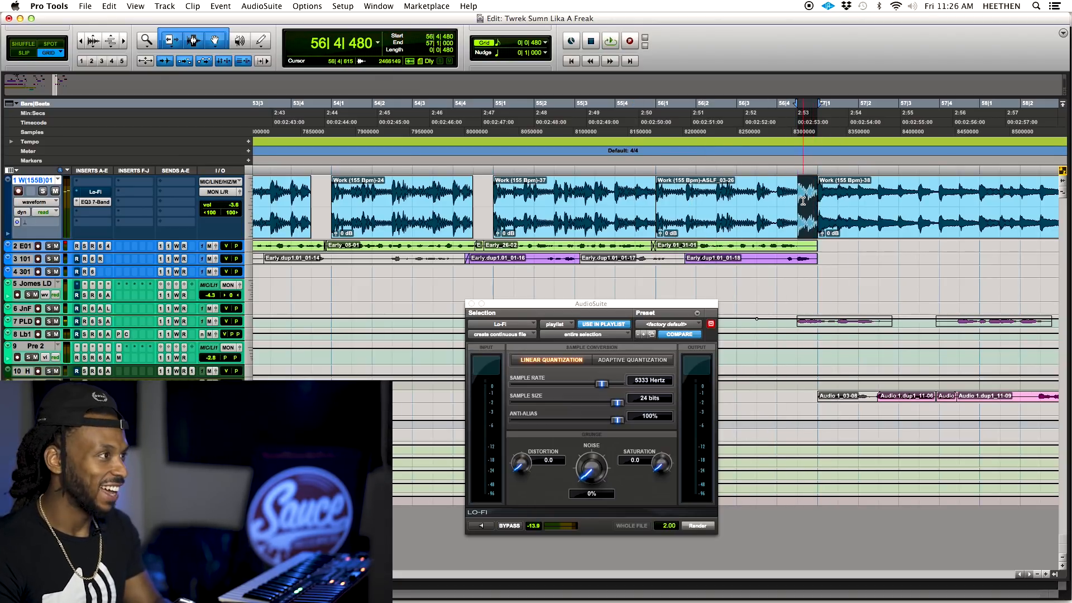
key(Delete)
click(577, 186)
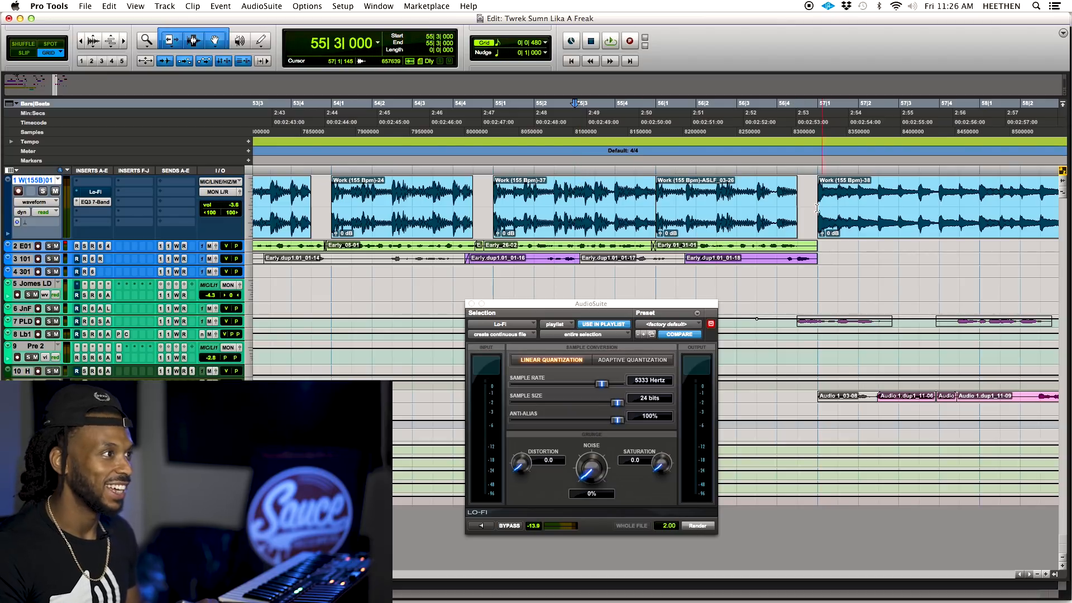
click(619, 198)
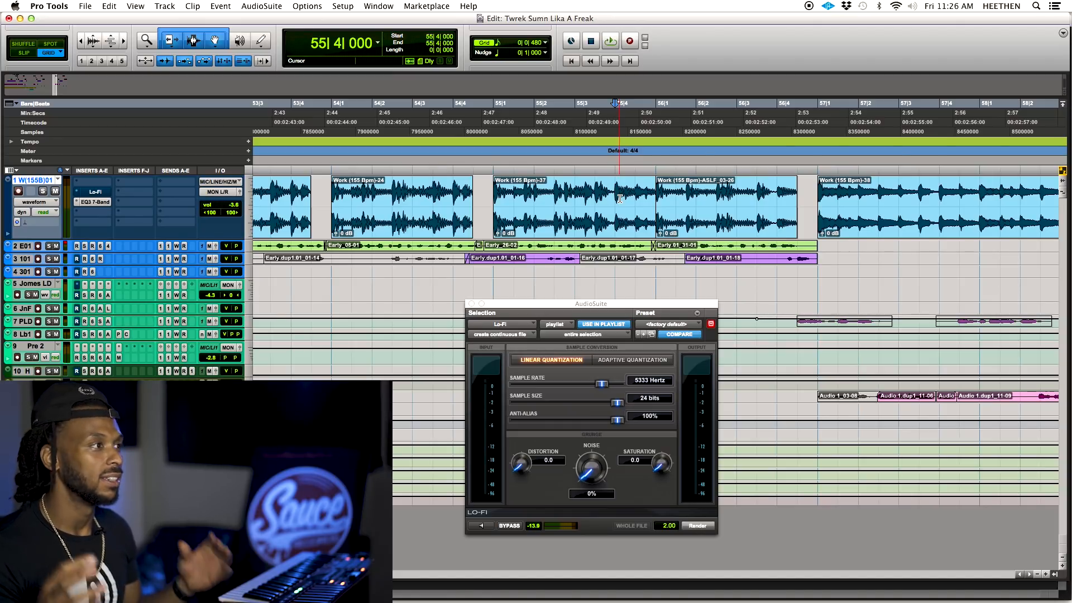
key(space)
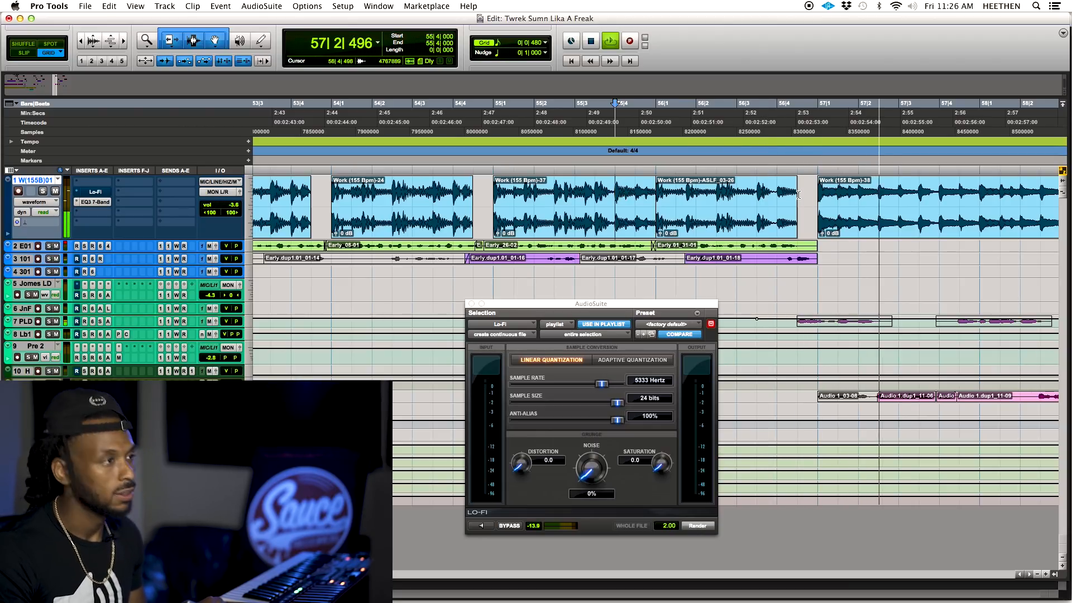
key(space)
- Render a Vari-Fi slow-down, fit to the selection with fades on, over the instrumental from 56|4|000 to 56|4|480
drag(778, 196, 794, 195)
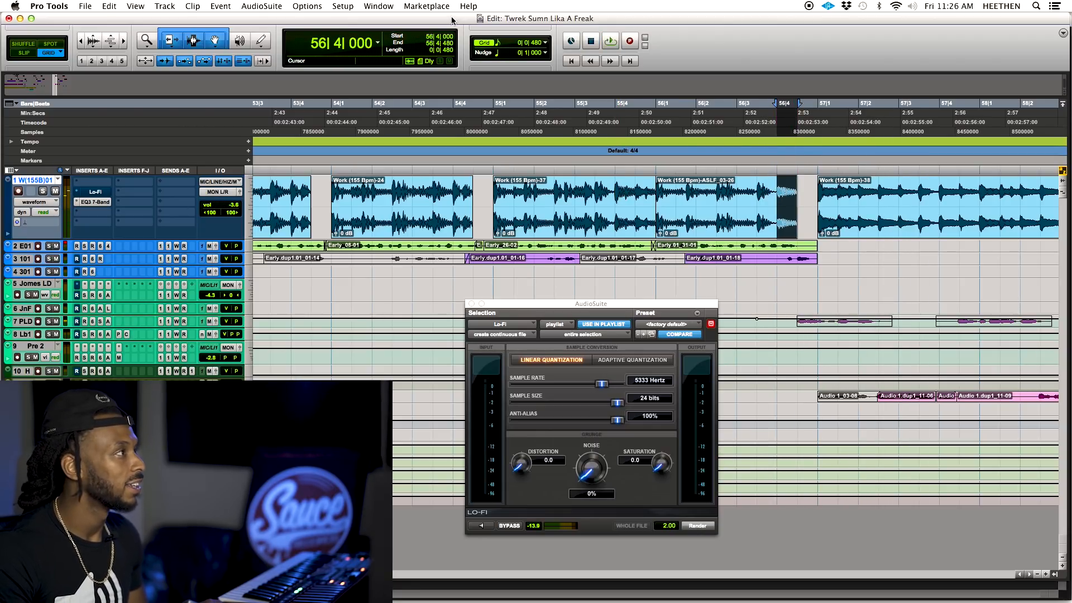
click(261, 6)
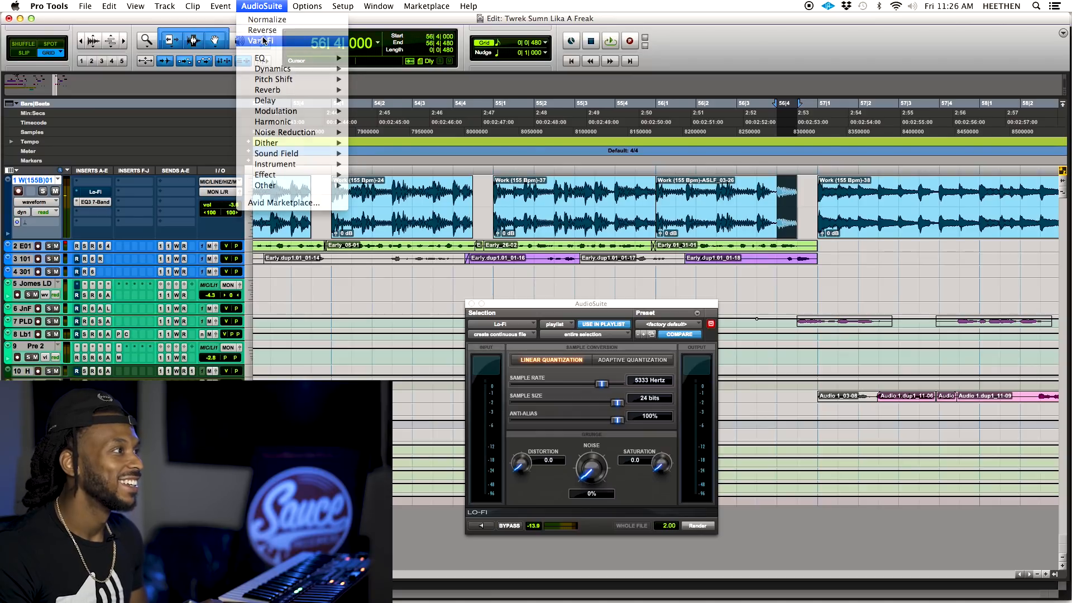
click(265, 39)
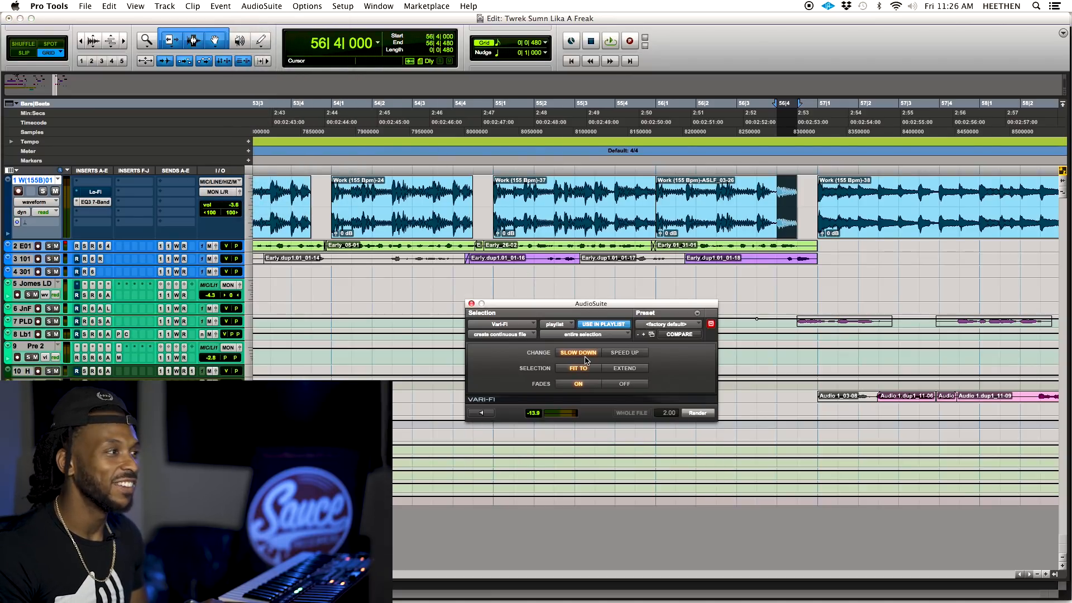
drag(575, 306, 527, 278)
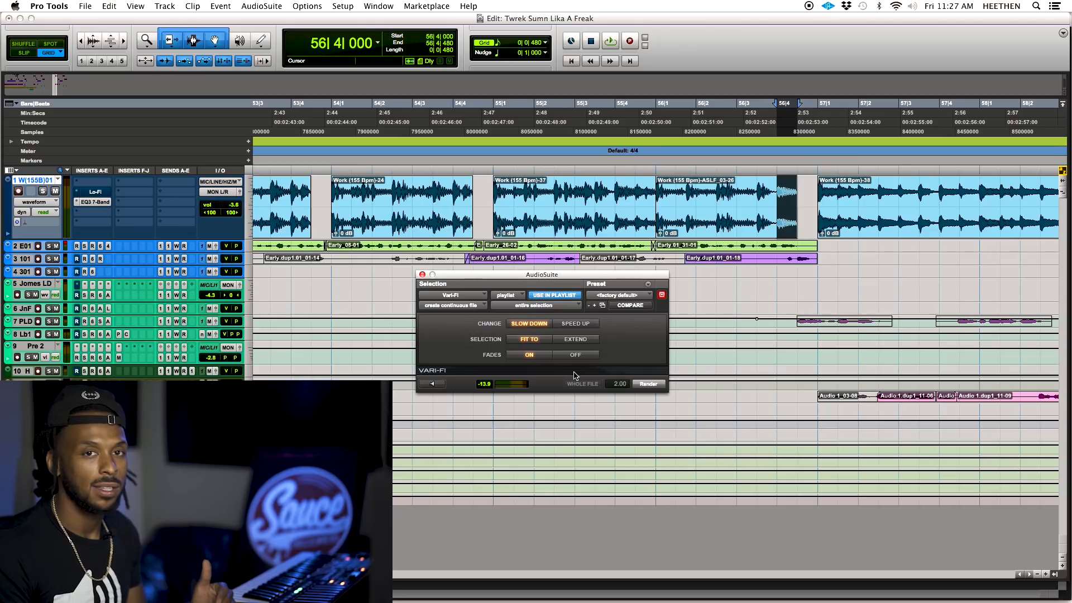
click(648, 385)
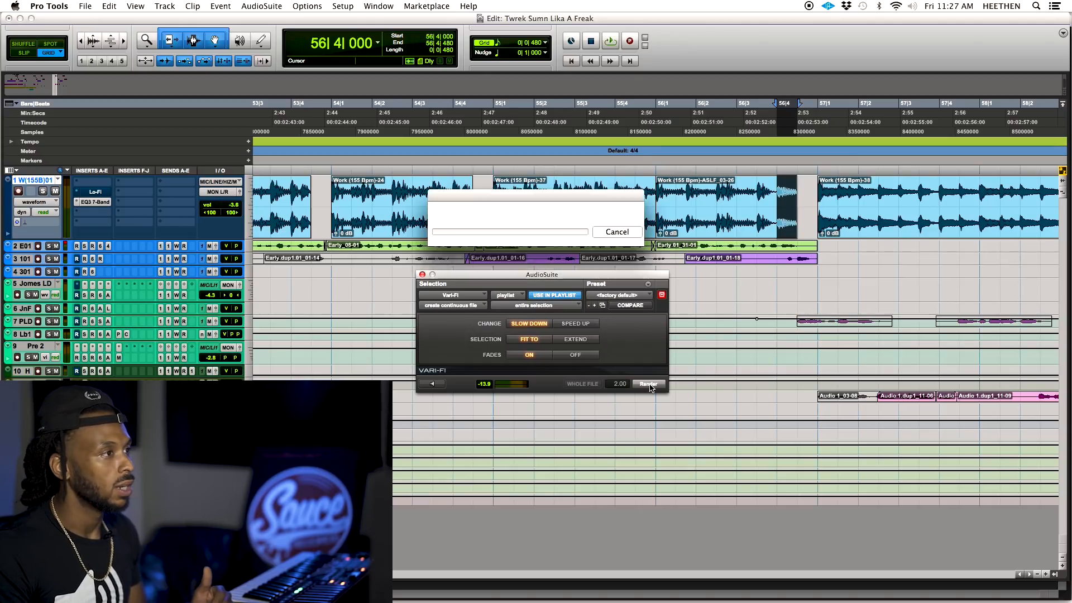
- Play the fitted Vari-Fi slow-down on the instrumental from 56|2|000 and undo the render
click(687, 173)
key(space)
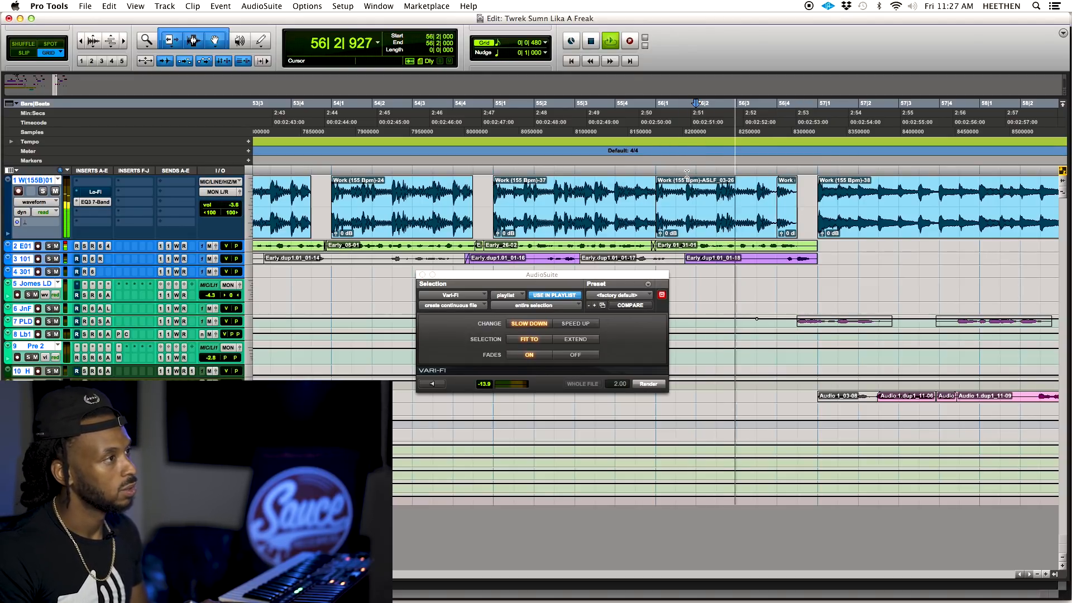
key(space)
key(super+z)
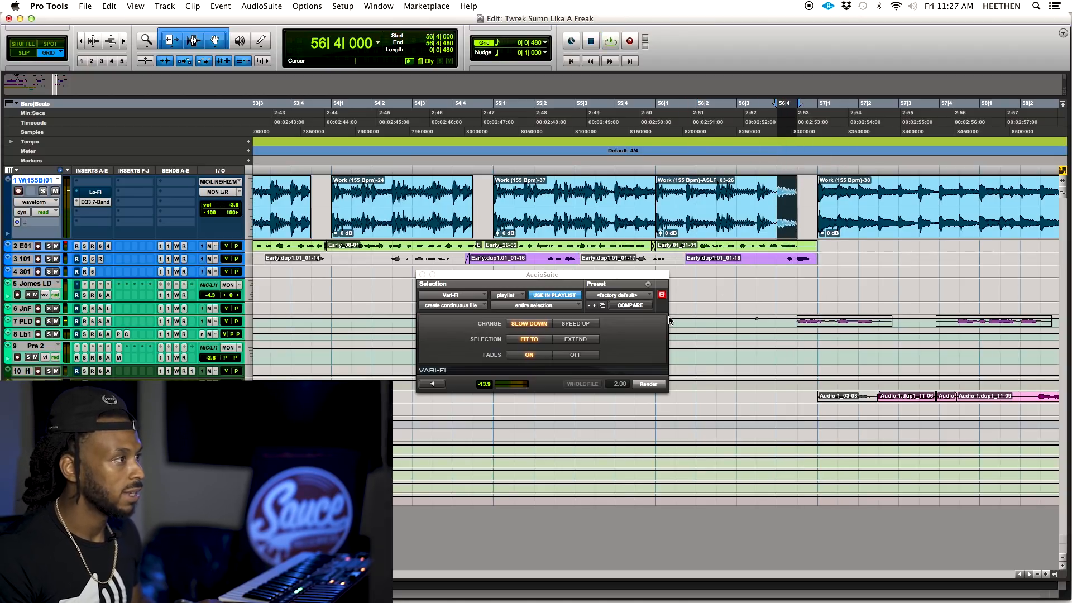
- Try the Vari-Fi slow-down with the selection set to Extend from 56|4|000, audition it from 56|1|480 and undo it
click(576, 340)
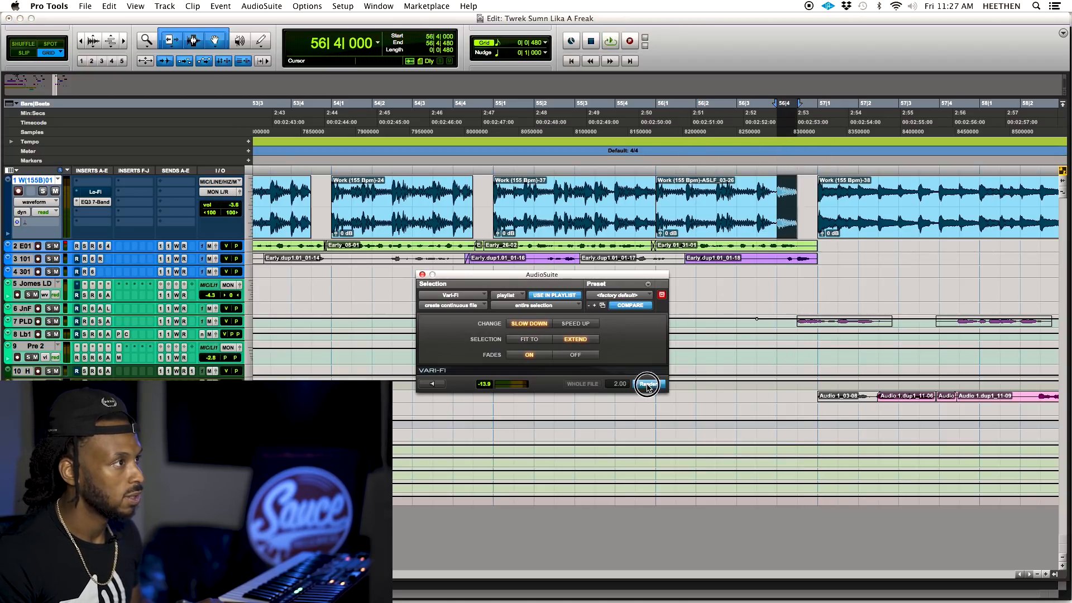
click(647, 385)
key(space)
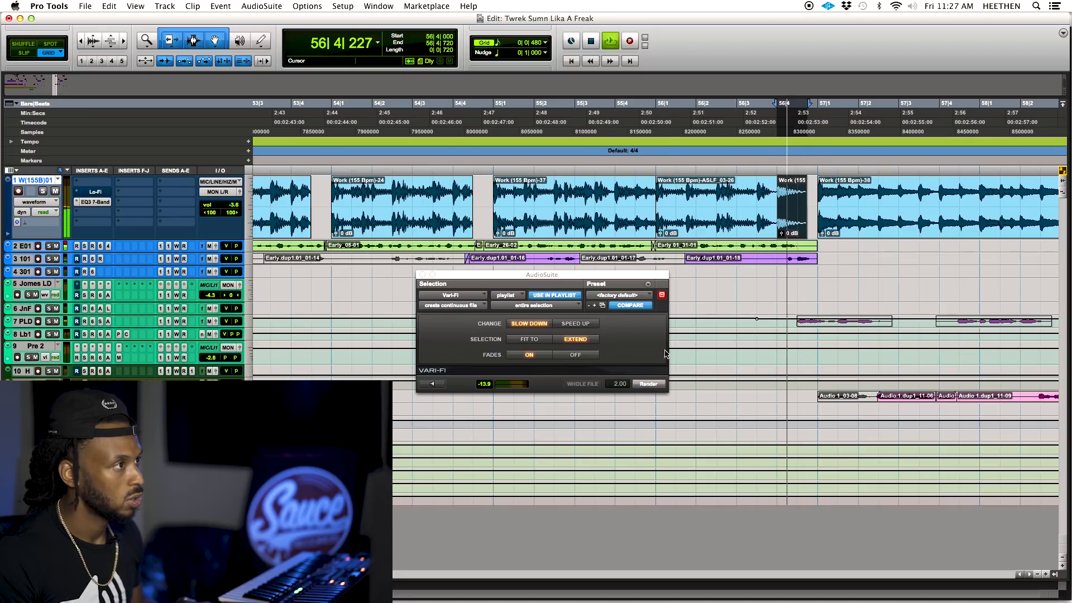
click(684, 175)
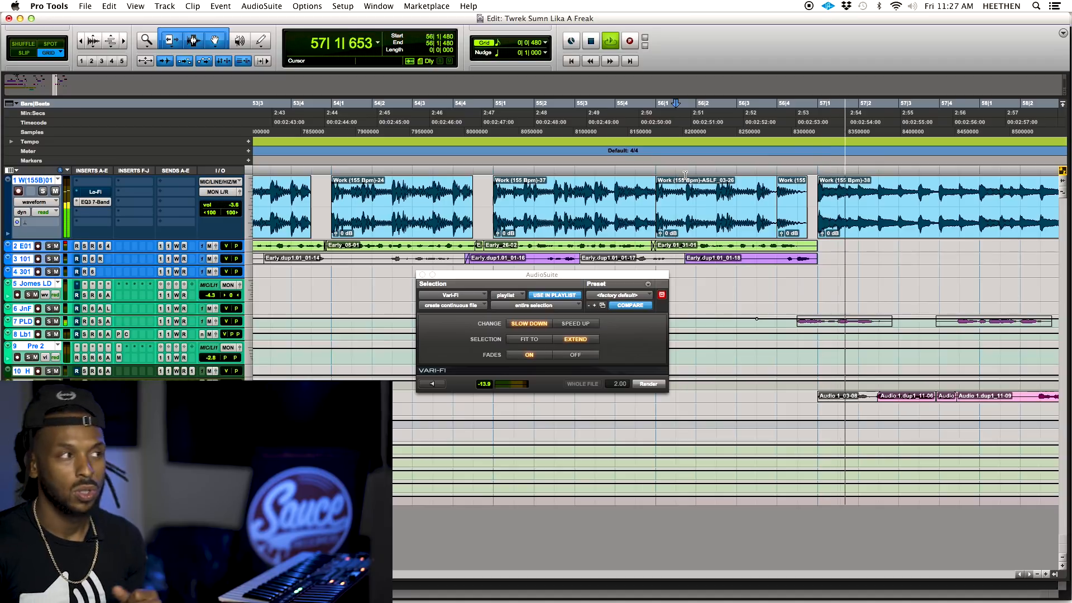
key(space)
key(super+z)
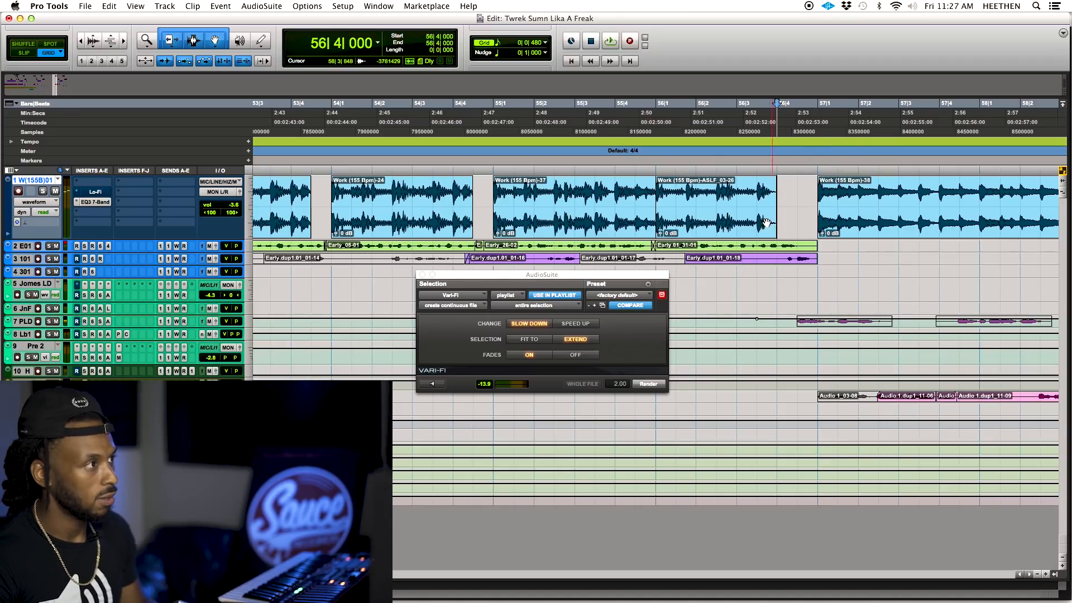
- Audition the instrumental cut at 56|4|000, and bring its end back to 56|4|480 with a fade-out while playing into the drop
click(644, 172)
key(space)
mouse_move(774, 192)
mouse_down()
mouse_move(796, 192)
mouse_move(776, 190)
mouse_up()
click(776, 190)
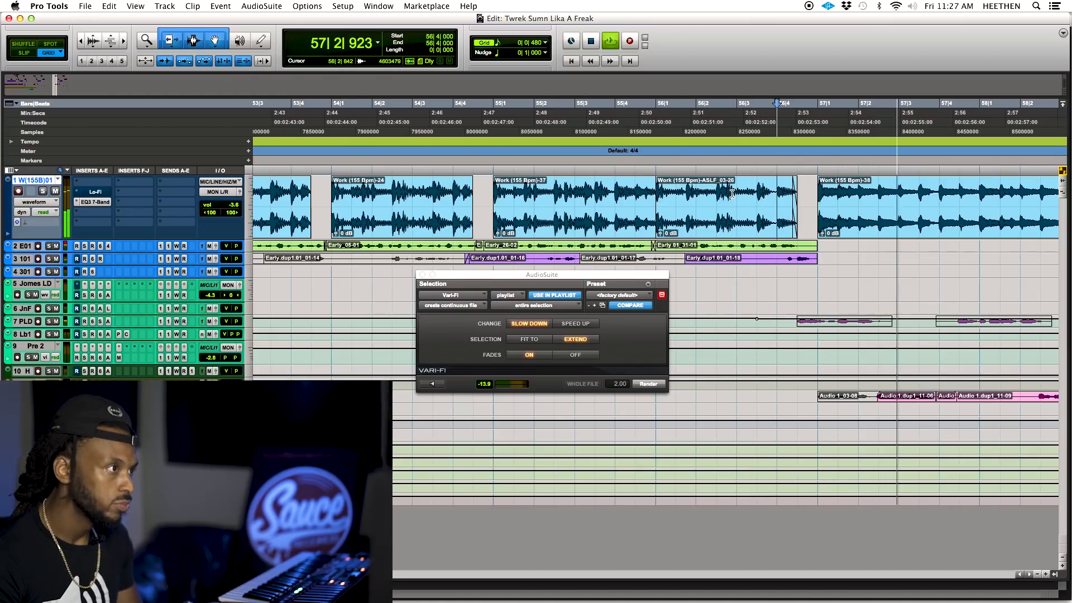
key(space)
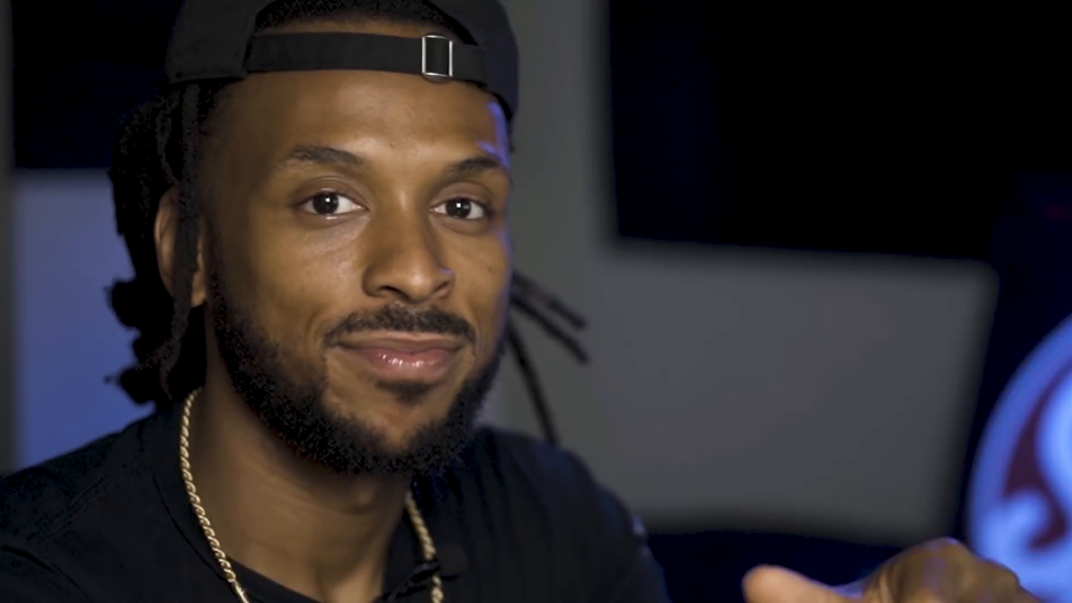